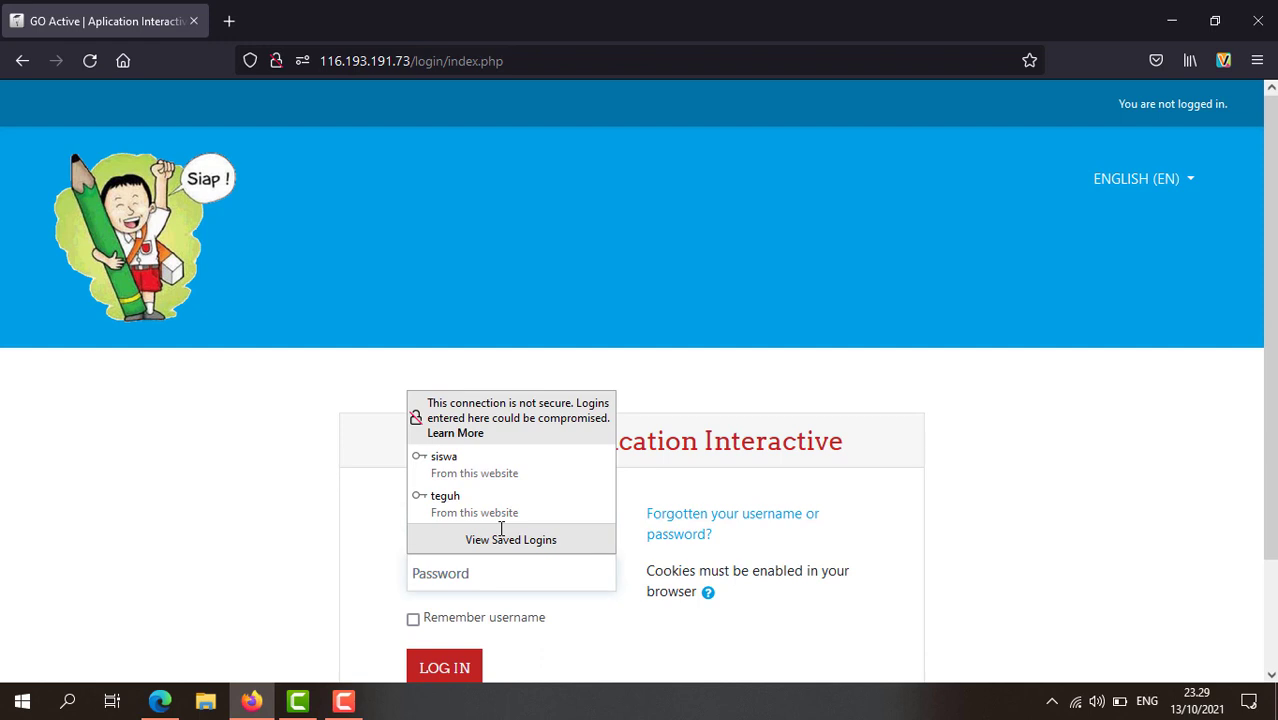
Step: Enter the account password and log in to GO Active
text(123)
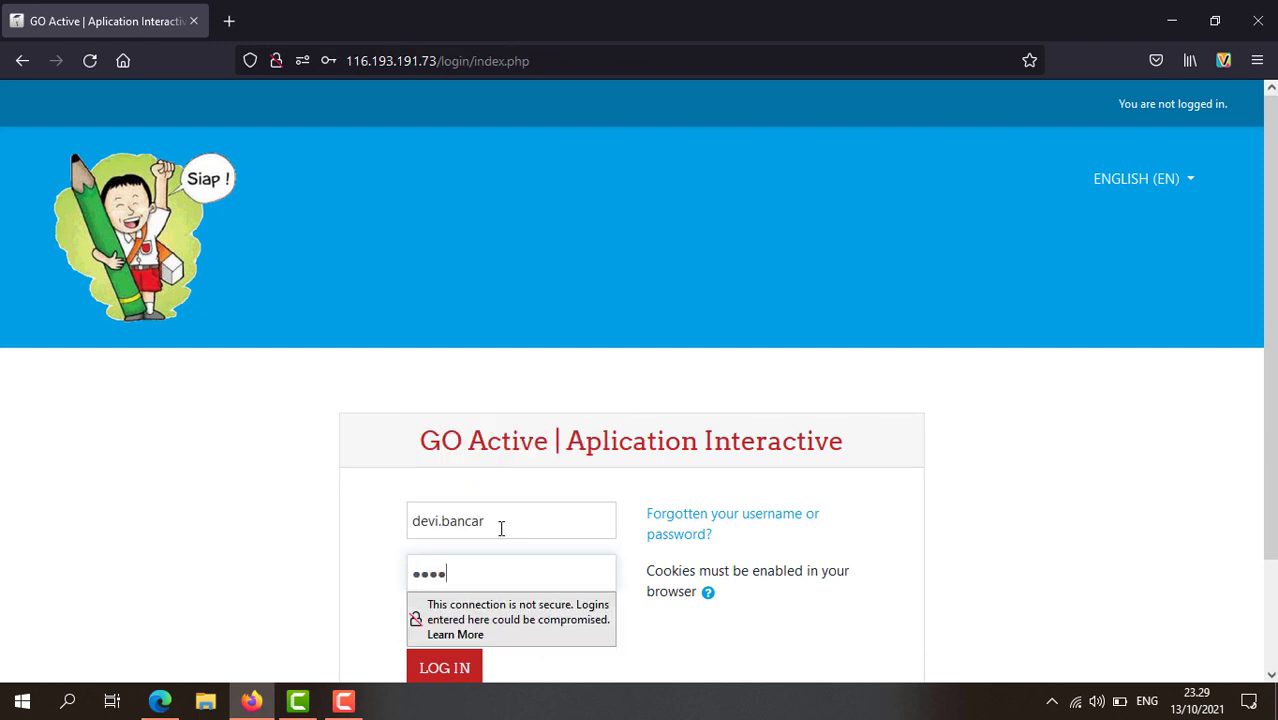
key(Return)
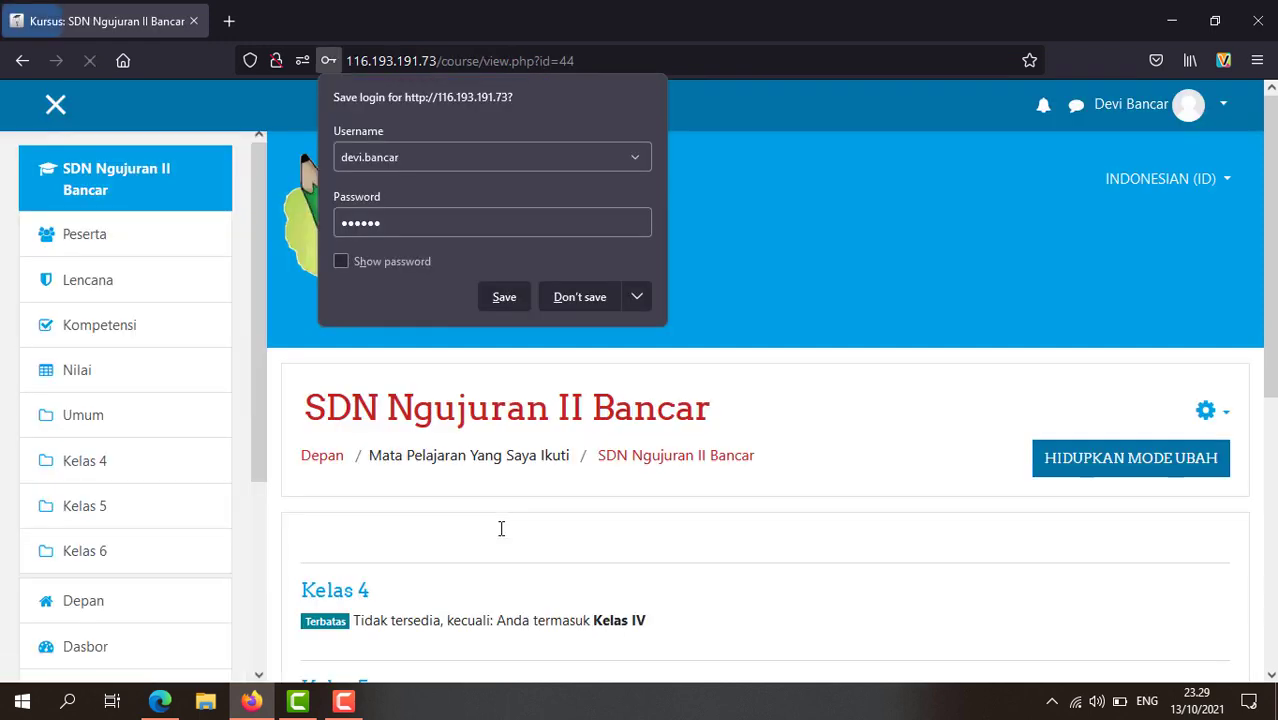
Step: Decline Firefox's save-login prompt and look over the SDN Ngujuran II Bancar course page
click(588, 300)
scroll(800, 470, down, 4)
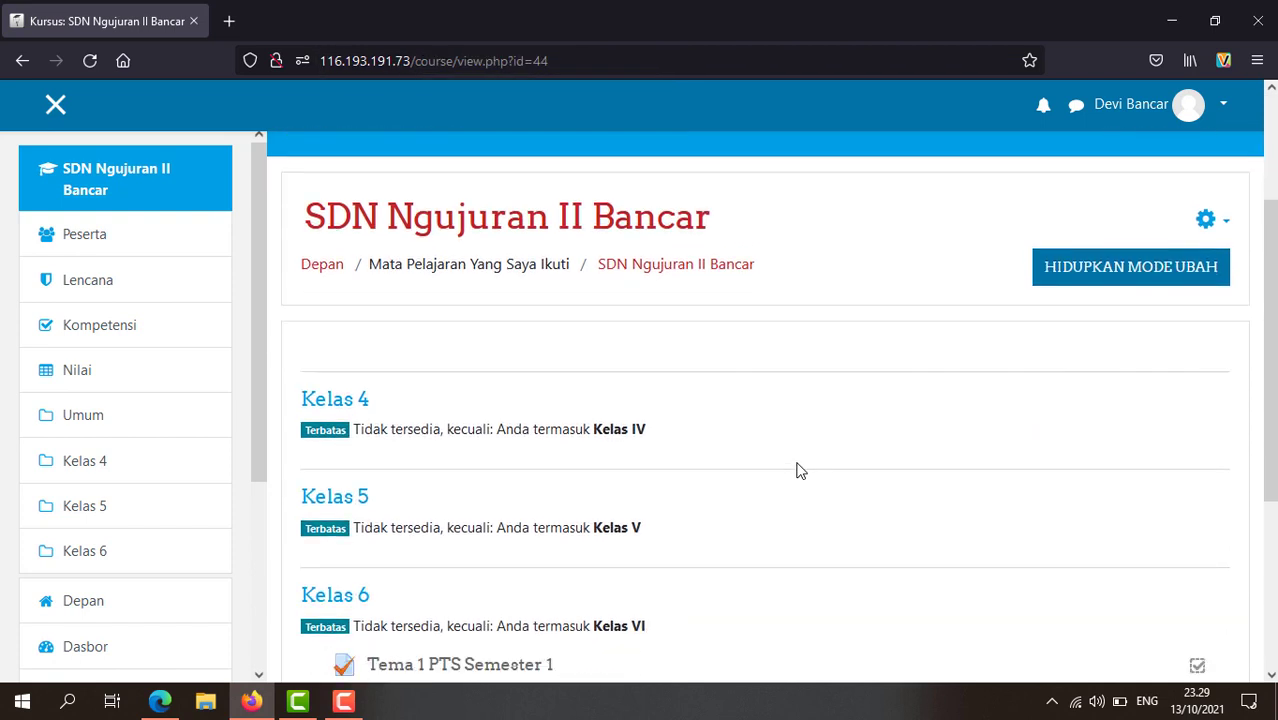
scroll(800, 470, up, 2)
scroll(800, 470, down, 2)
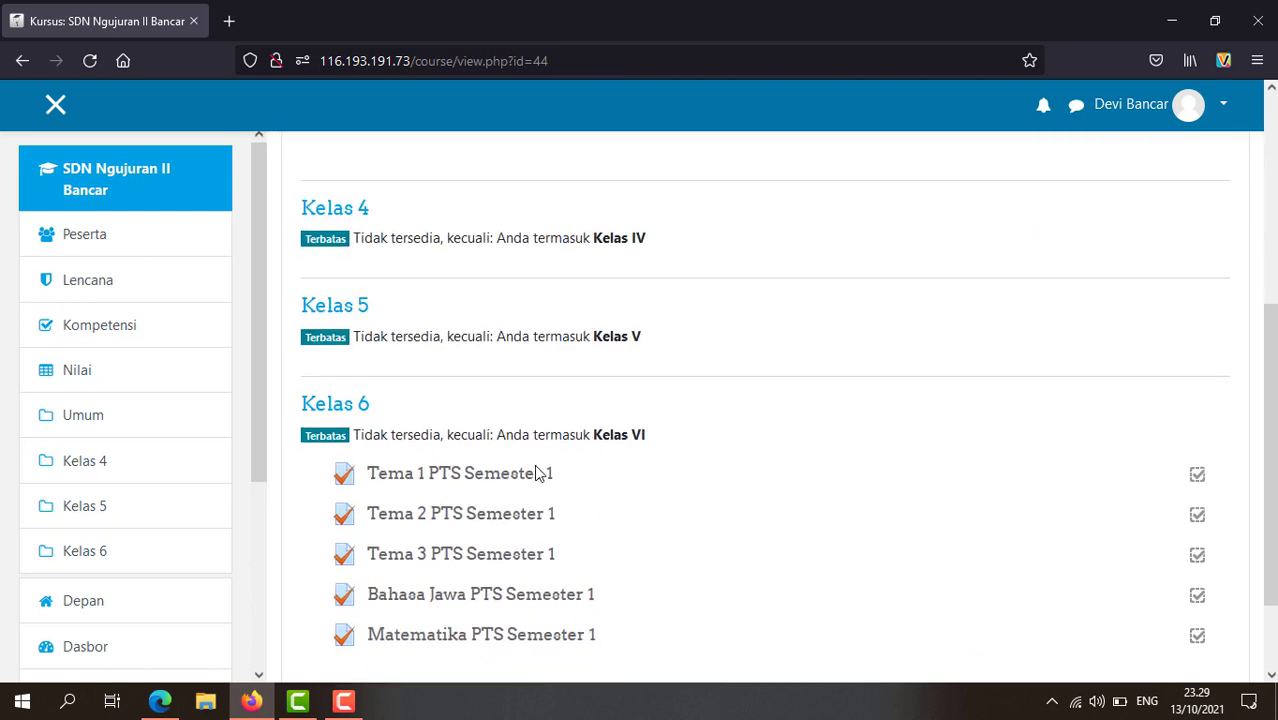
scroll(786, 508, up, 1)
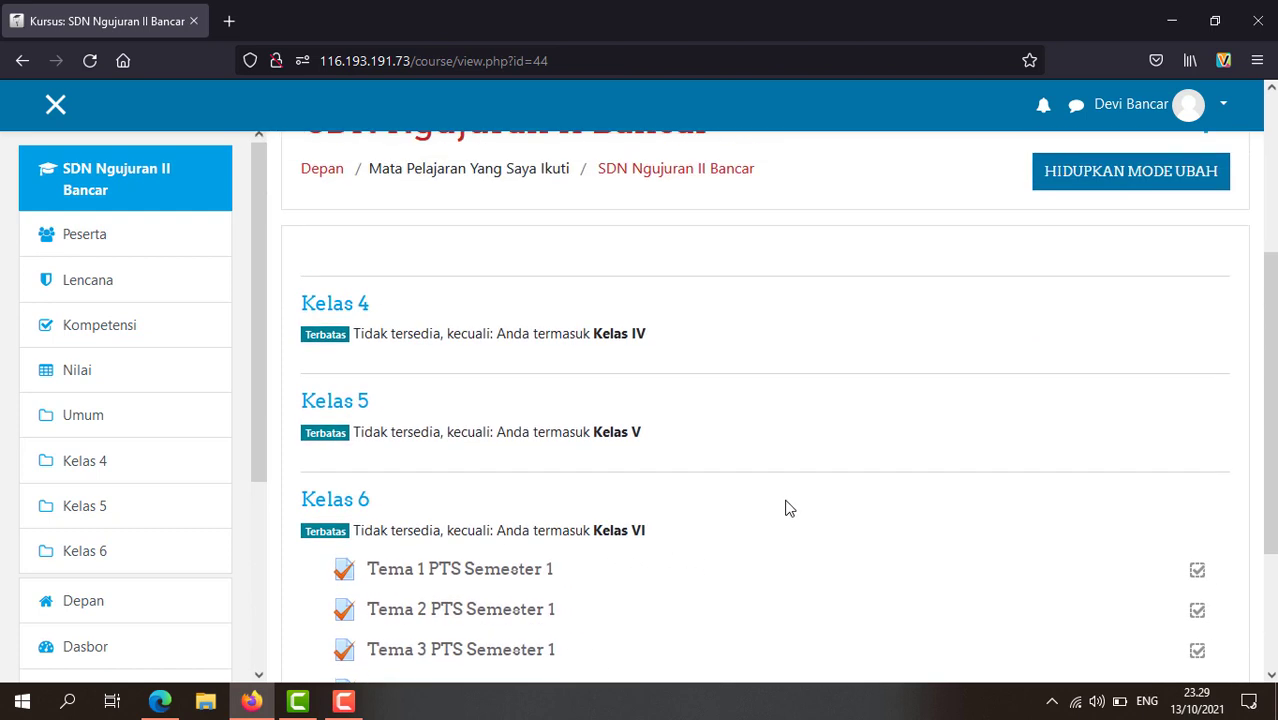
scroll(502, 513, up, 1)
scroll(419, 579, down, 2)
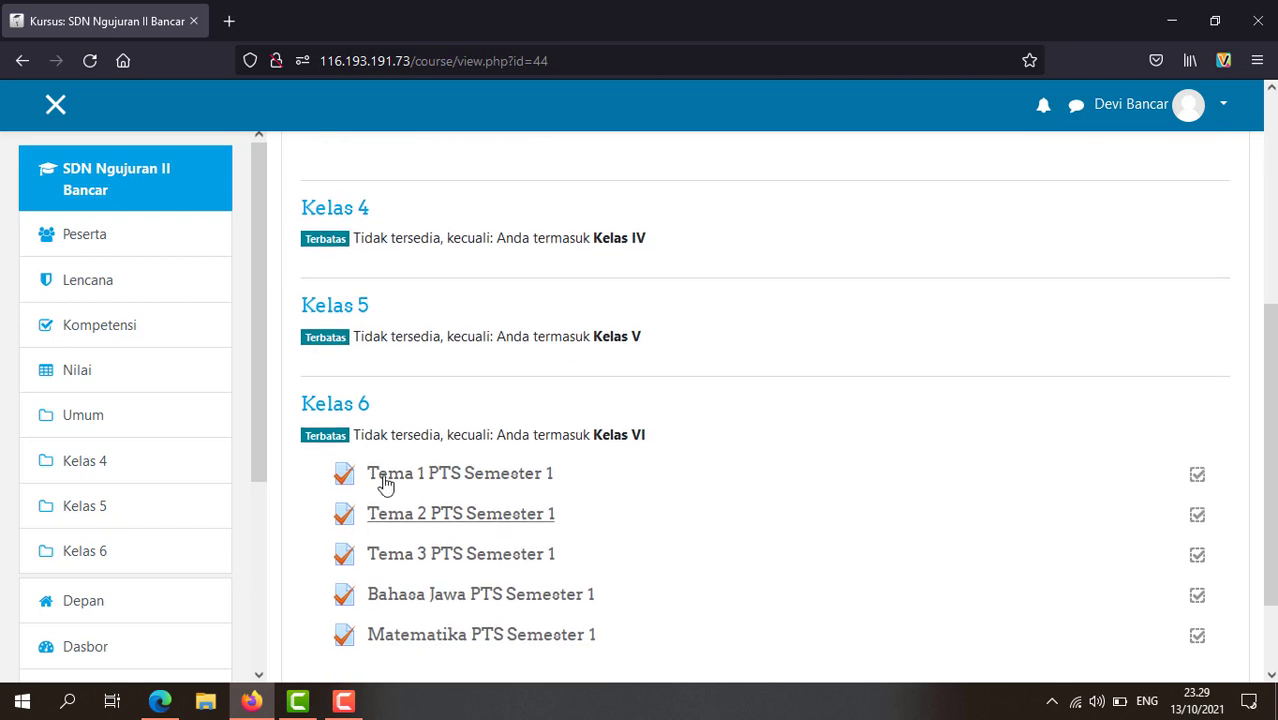
scroll(645, 533, up, 1)
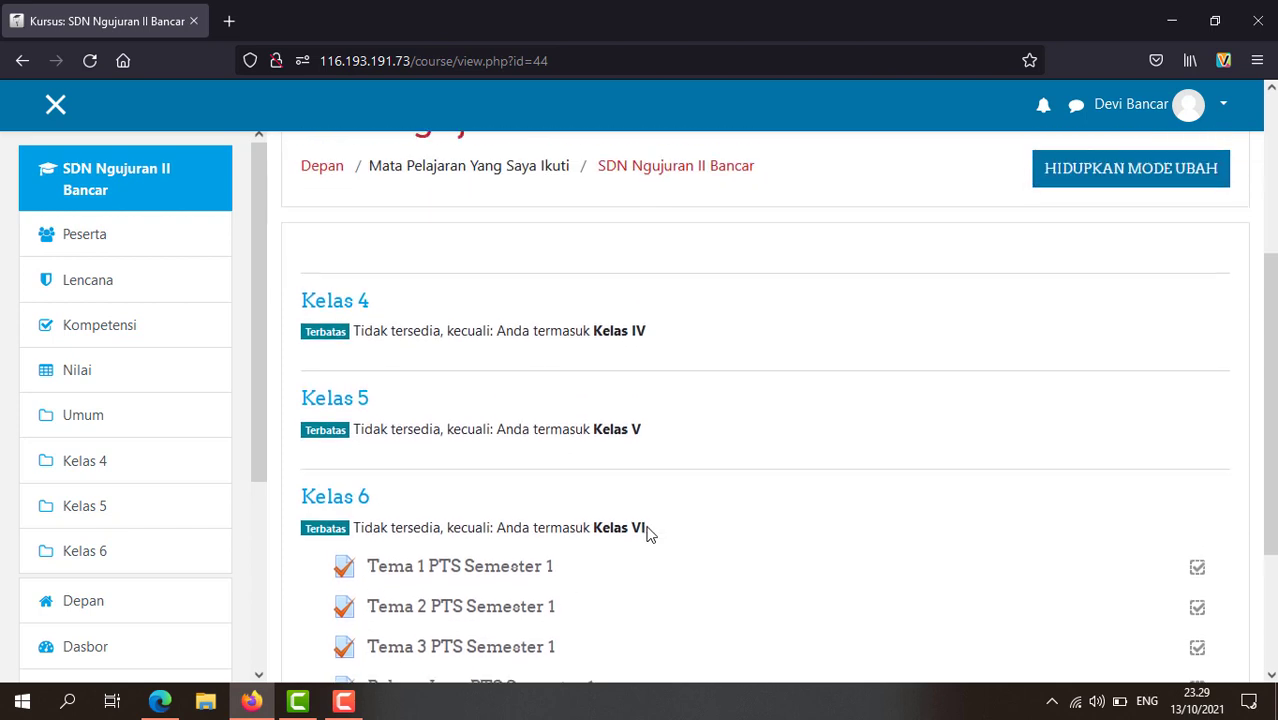
scroll(645, 533, up, 1)
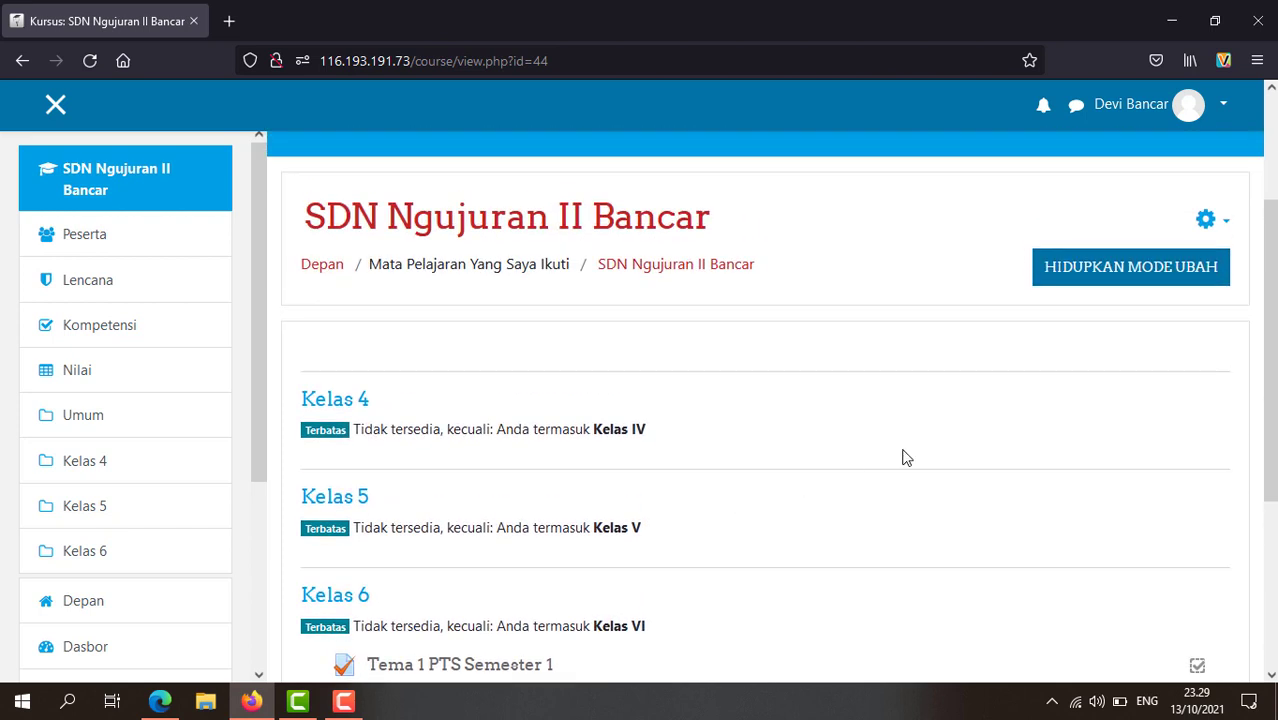
Step: Turn on editing mode with HIDUPKAN MODE UBAH and move down to the Kelas 6 quizzes
click(1138, 276)
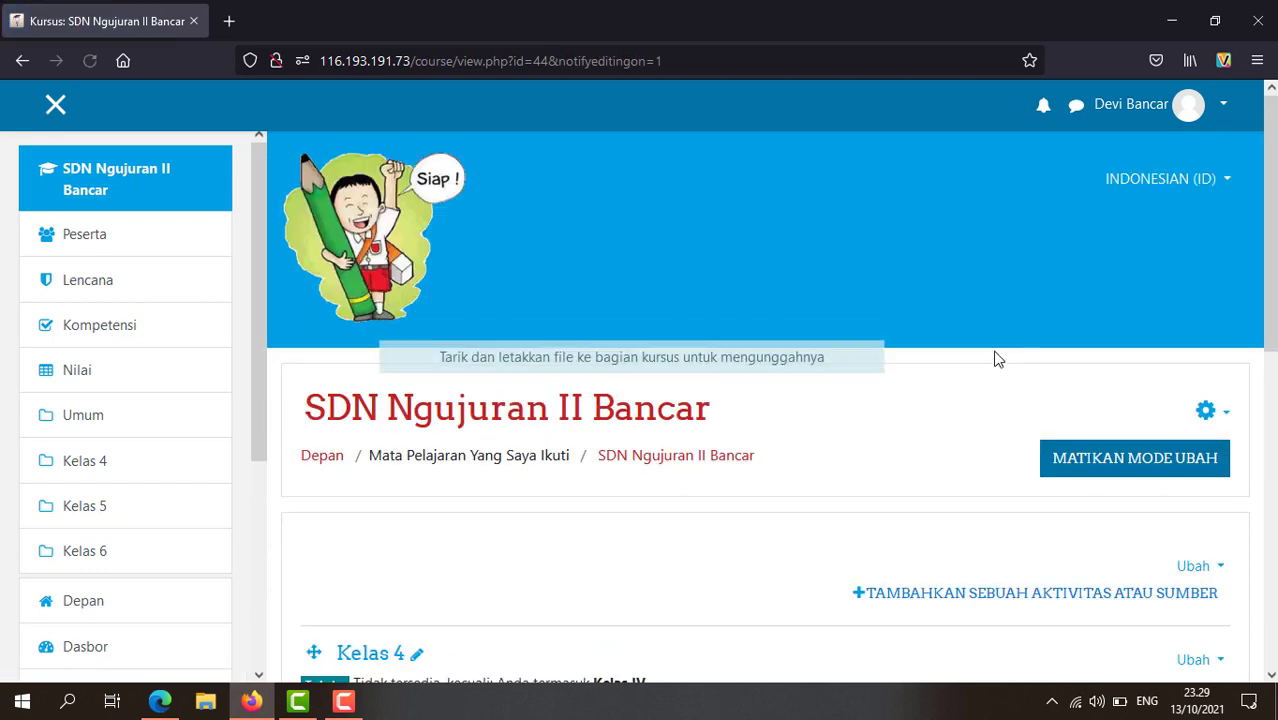
scroll(588, 477, down, 2)
scroll(526, 498, down, 2)
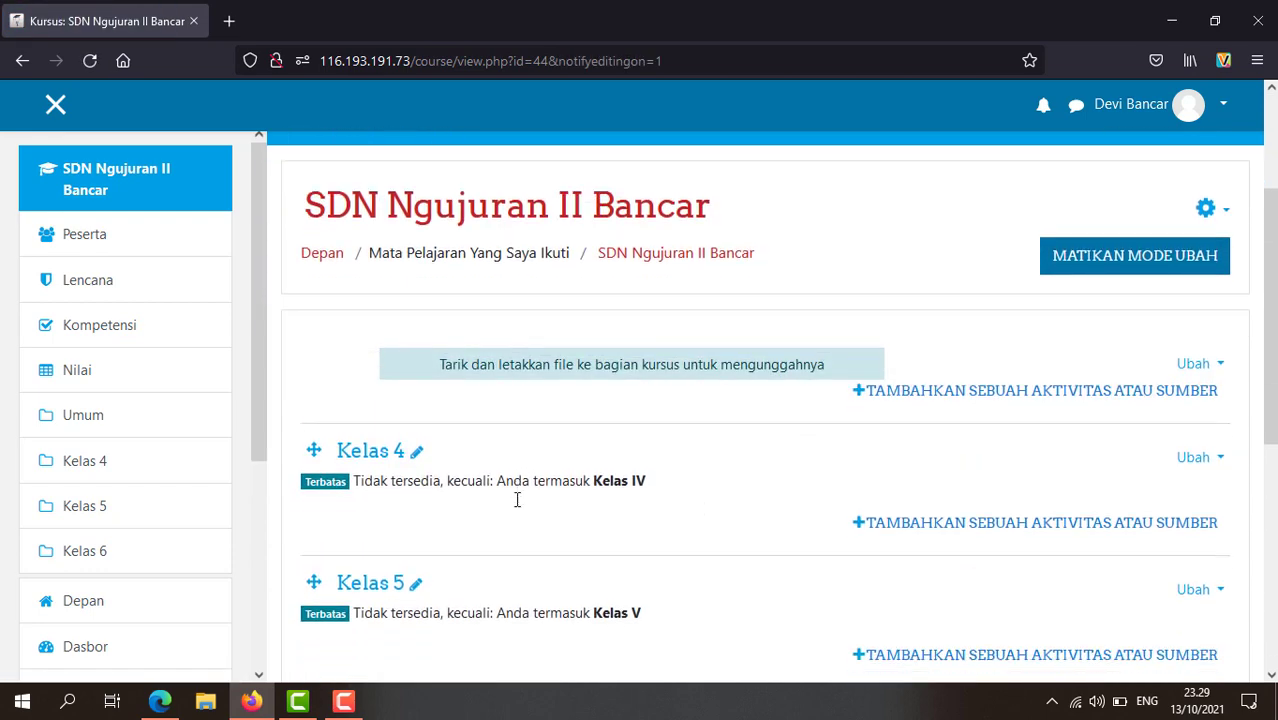
scroll(760, 497, down, 1)
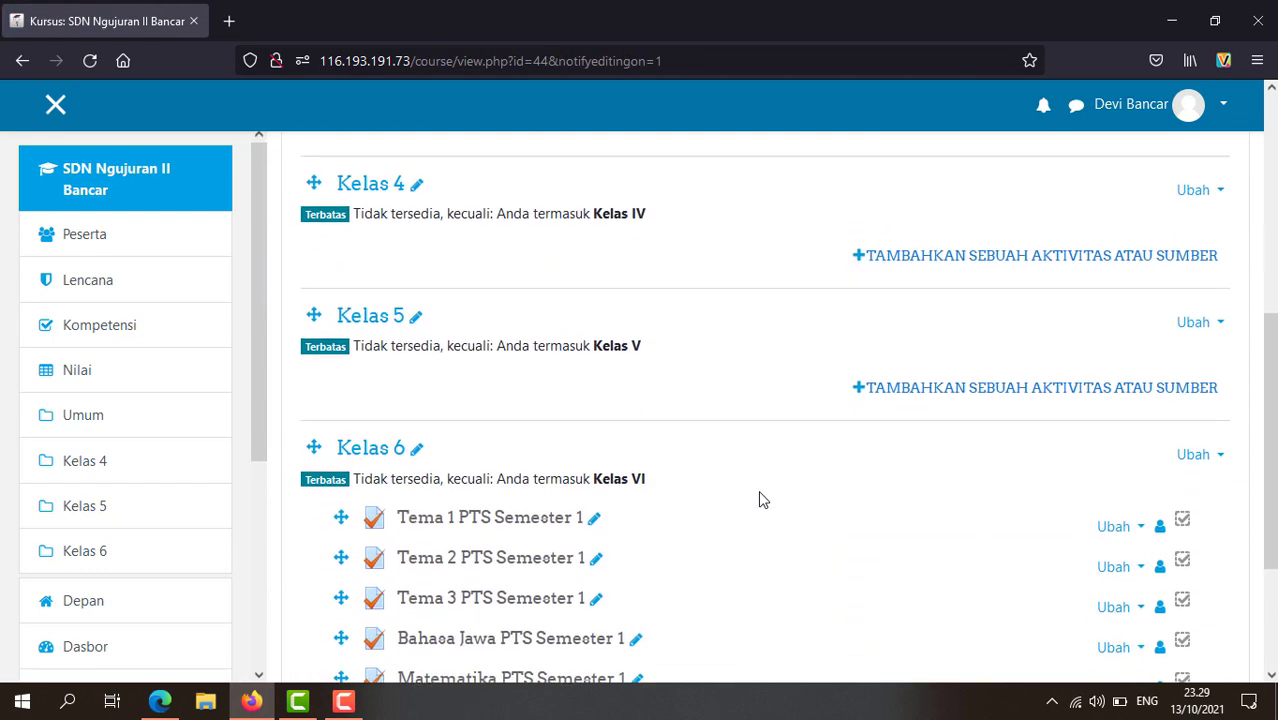
scroll(753, 505, down, 1)
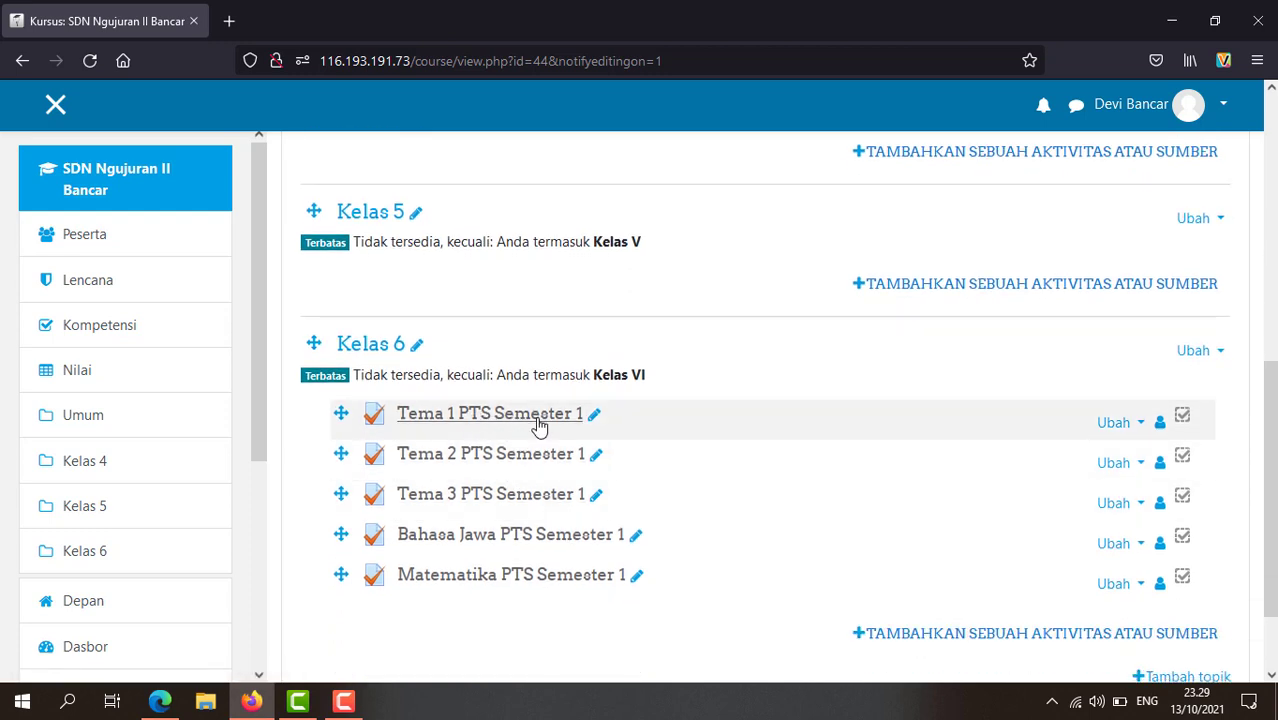
Step: Open the Ubah Pengaturan settings of the Kelas 6 quiz Tema 1 PTS Semester 1
click(1138, 426)
click(1007, 448)
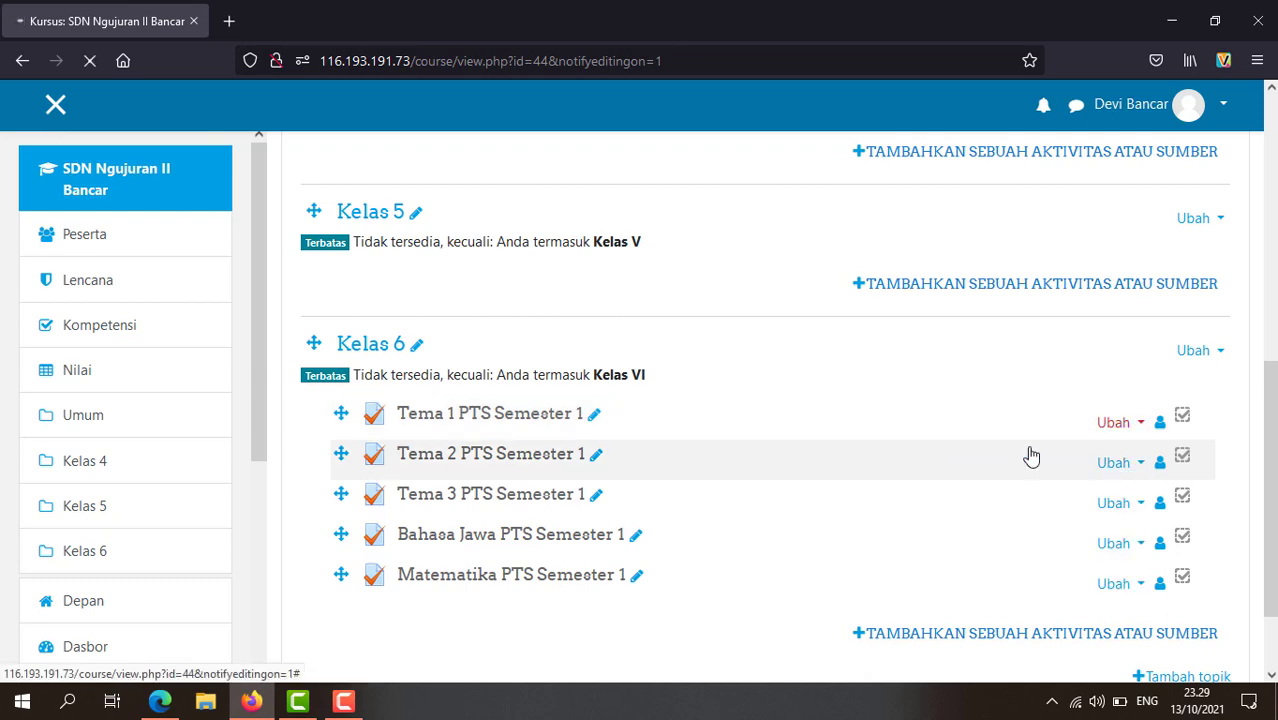
scroll(659, 386, down, 5)
scroll(659, 386, down, 4)
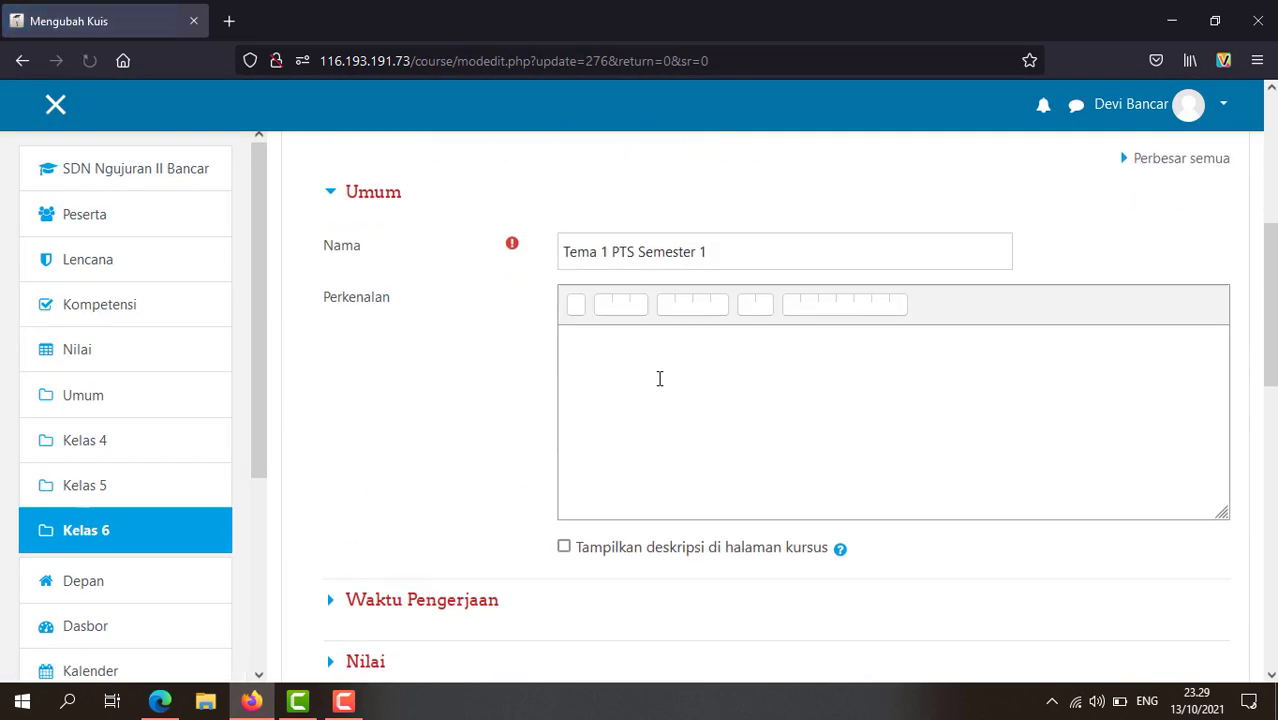
Step: Expand the Waktu Pengerjaan timing and Nilai grade sections of the quiz settings
click(409, 302)
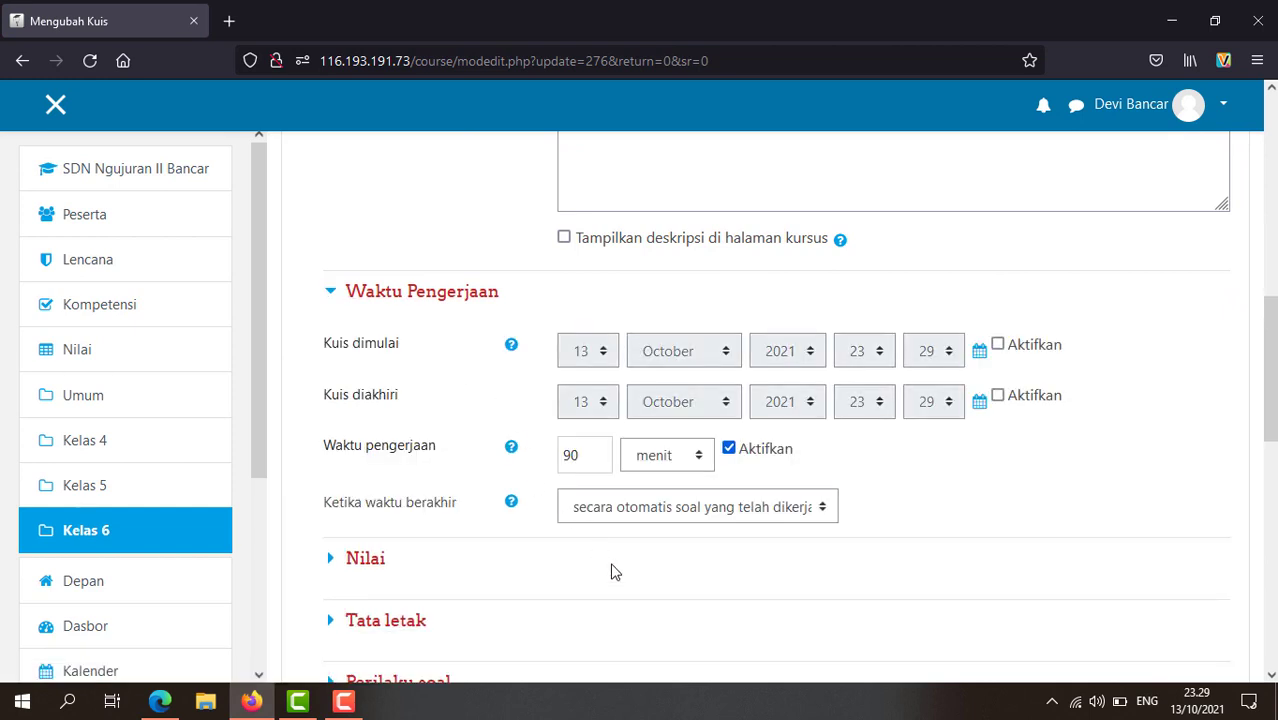
scroll(612, 570, down, 2)
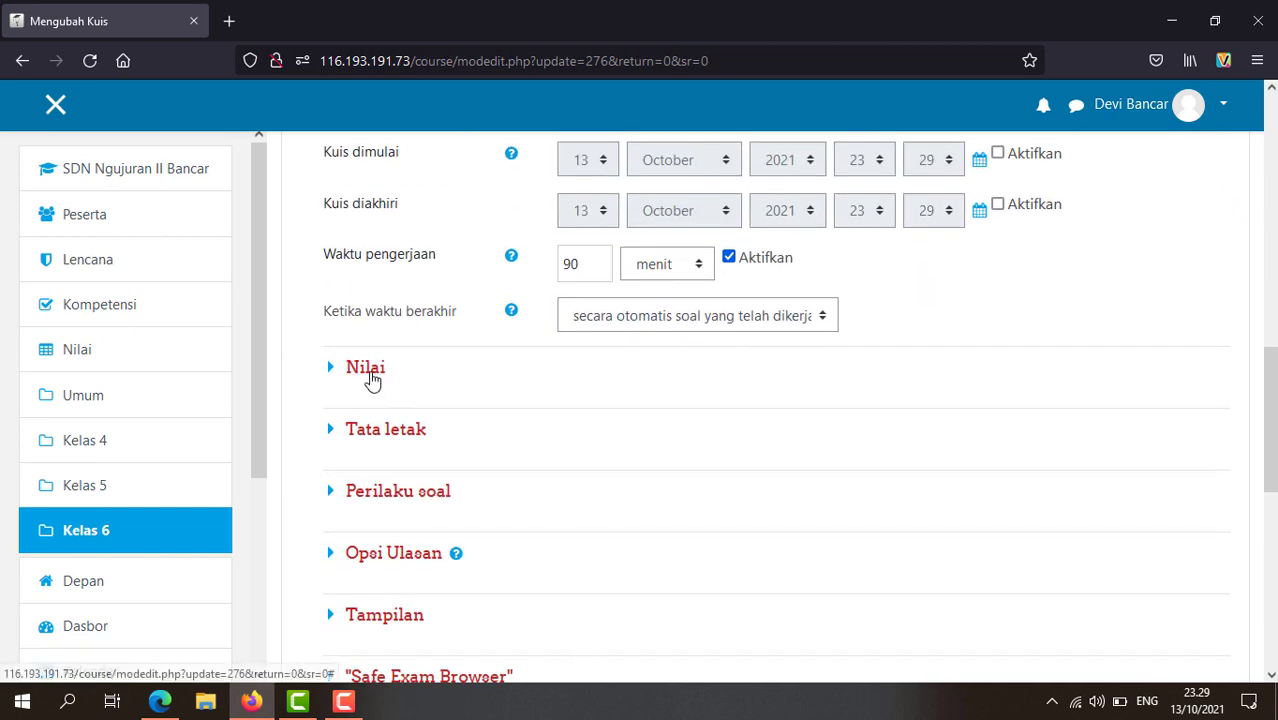
click(366, 372)
scroll(582, 493, down, 2)
scroll(565, 497, down, 2)
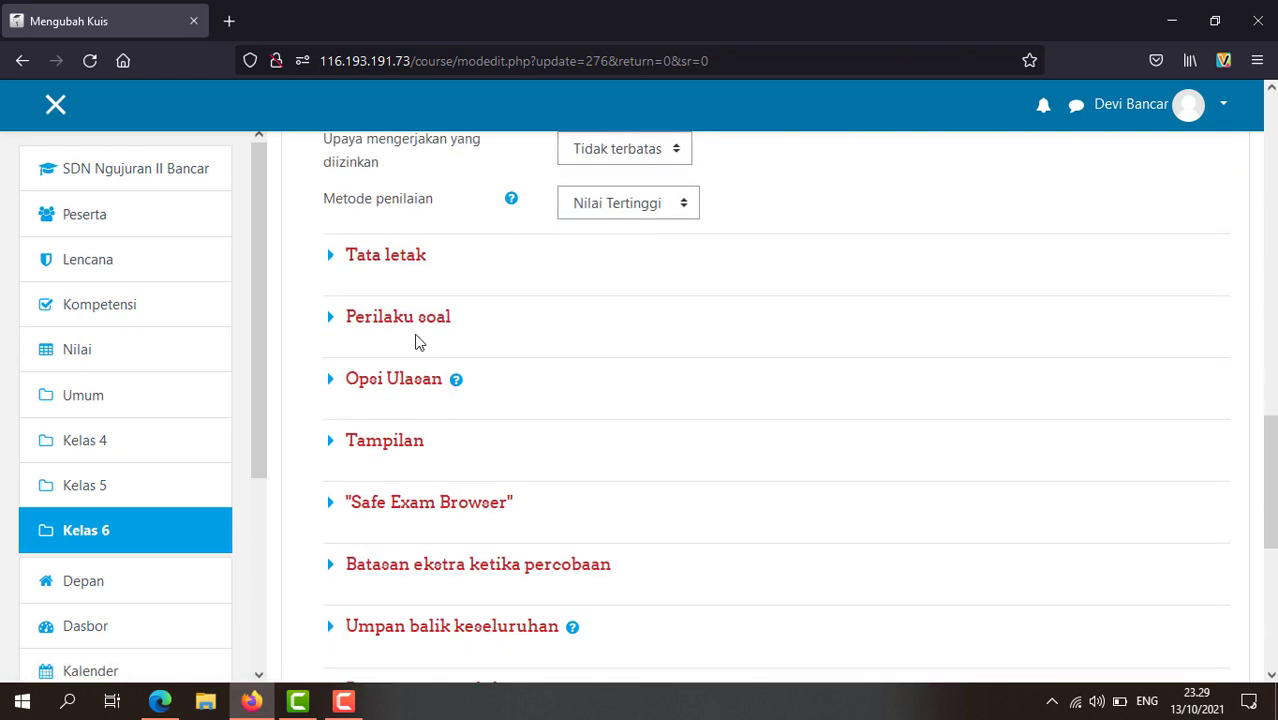
Step: Expand Tata letak, Perilaku soal and Opsi Ulasan, then review the review options
click(390, 262)
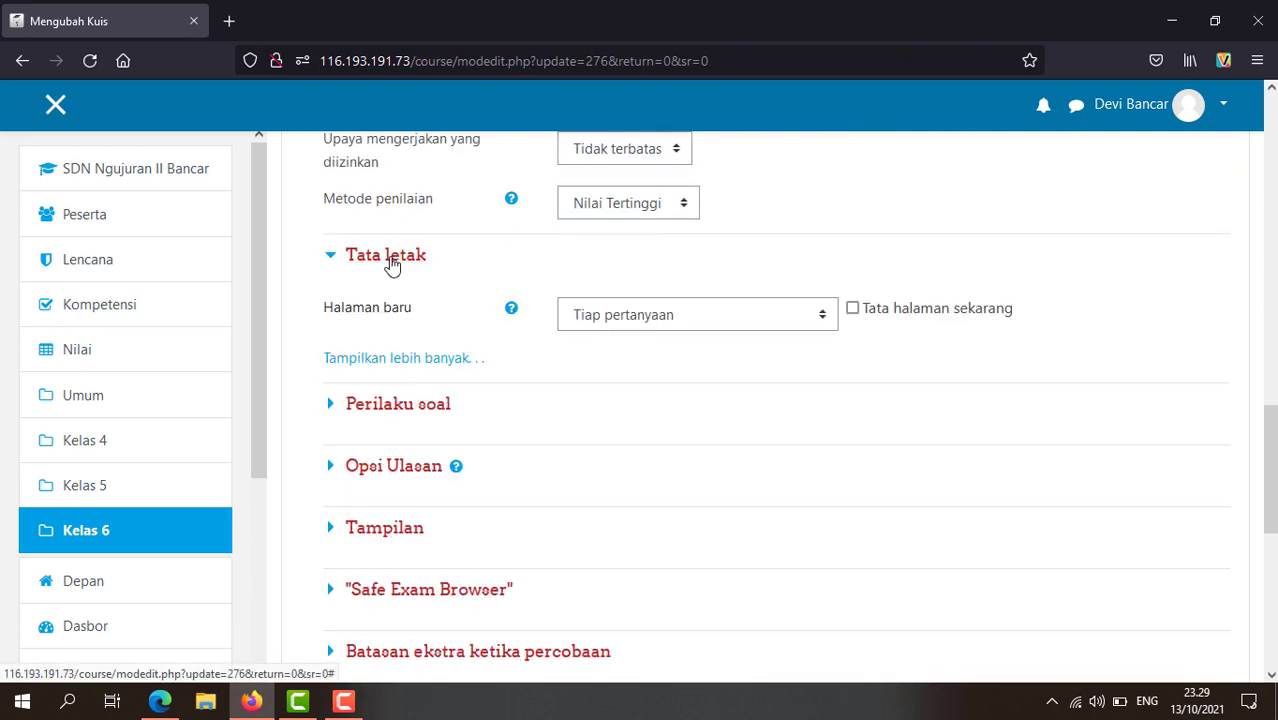
click(405, 405)
scroll(590, 521, down, 2)
scroll(590, 521, down, 1)
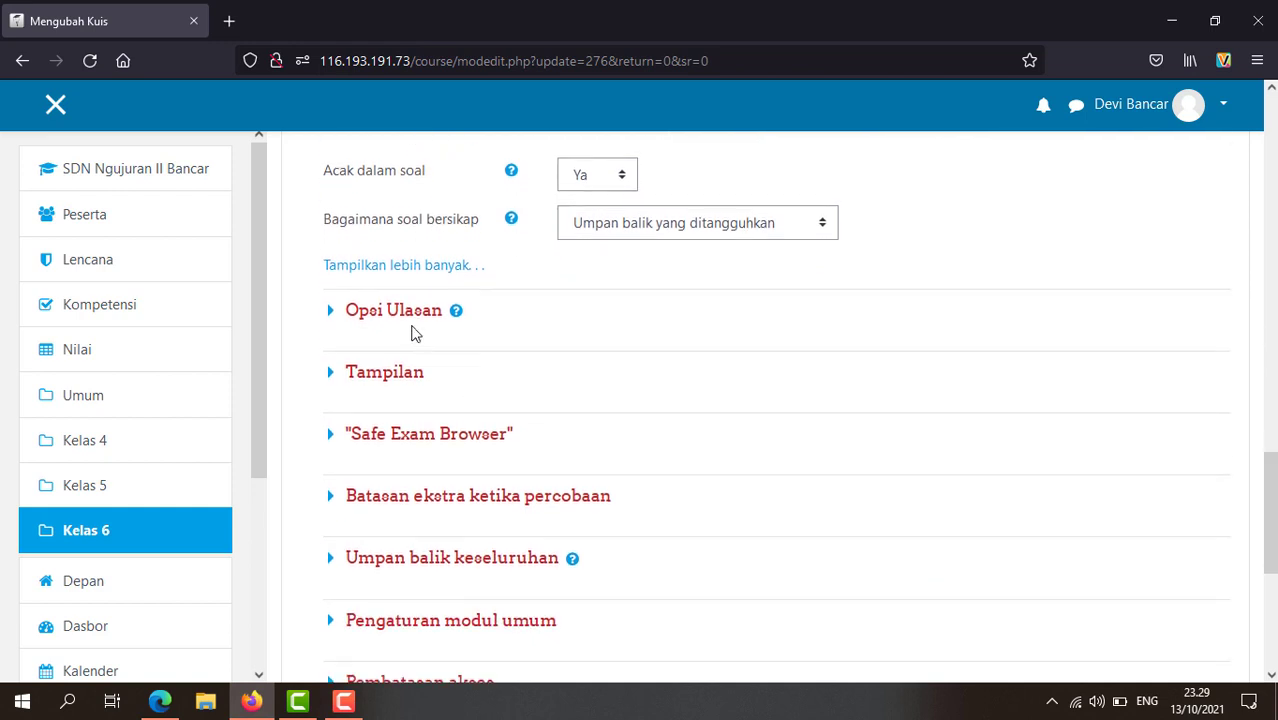
click(400, 312)
scroll(660, 530, down, 2)
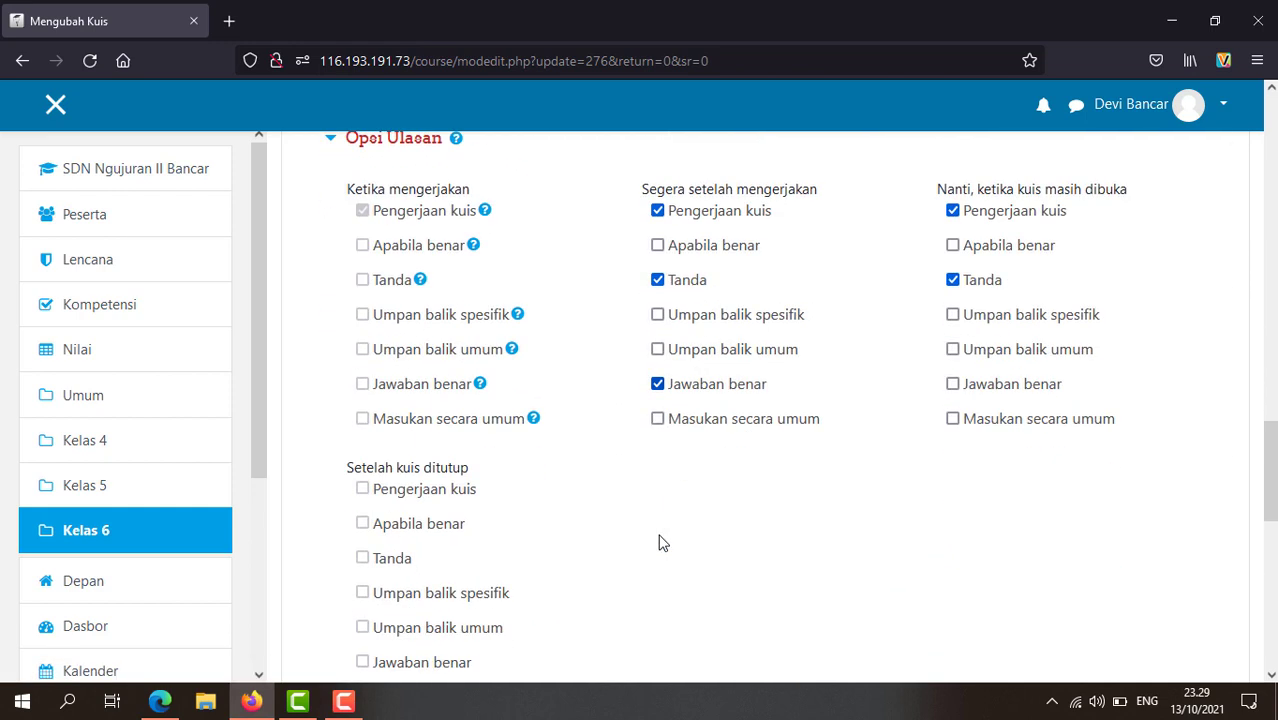
scroll(659, 542, up, 1)
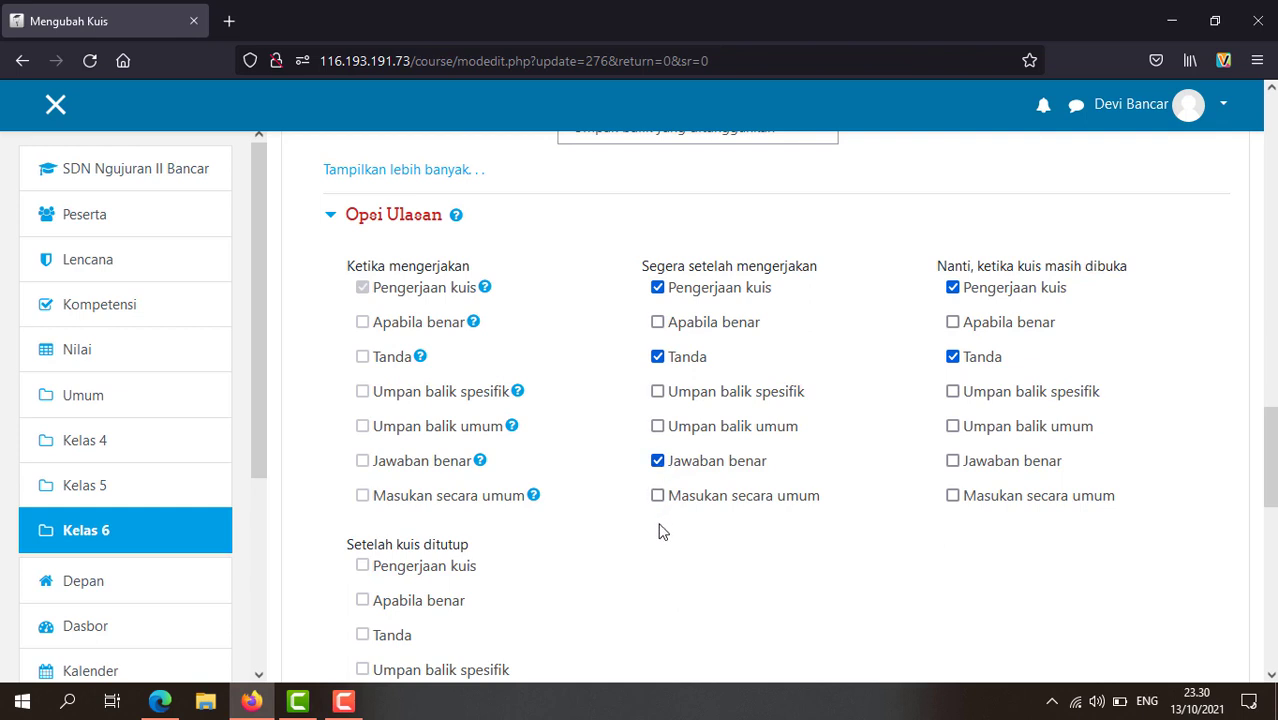
scroll(660, 531, down, 2)
scroll(660, 531, up, 2)
Step: Expand the Tampilan, Safe Exam Browser, extra restrictions and Umpan balik keseluruhan sections
scroll(808, 436, down, 6)
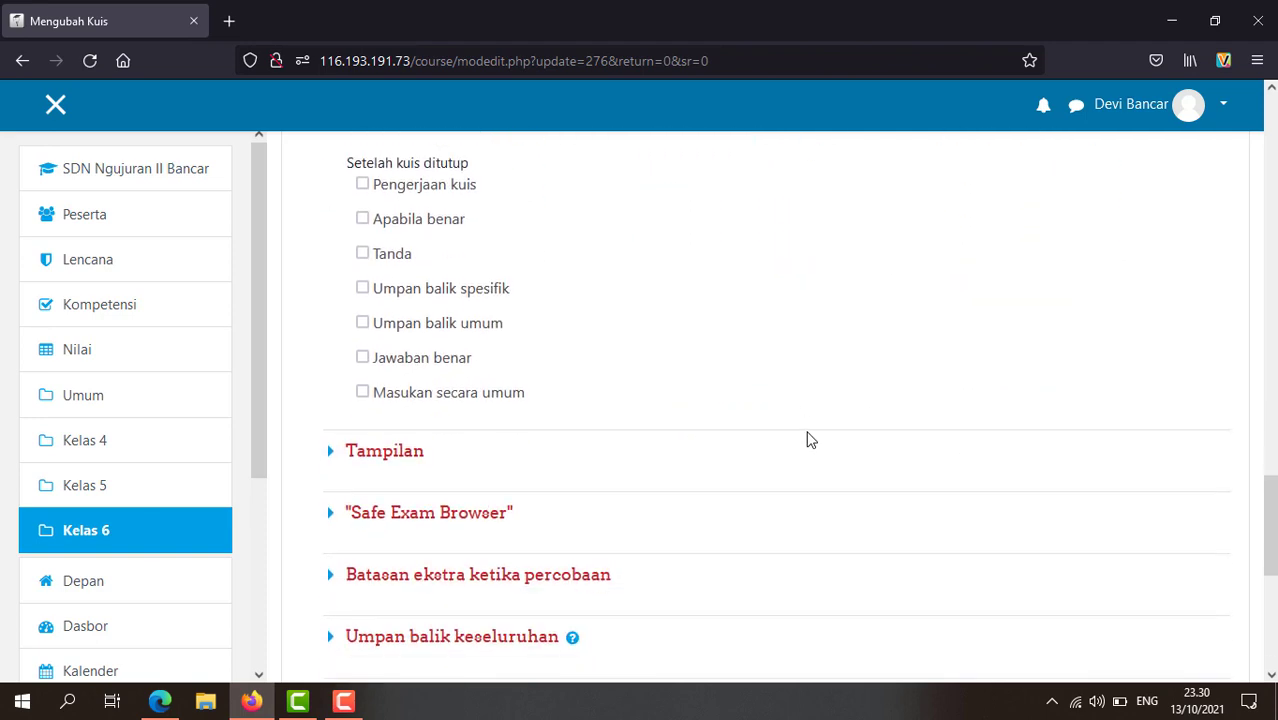
click(390, 264)
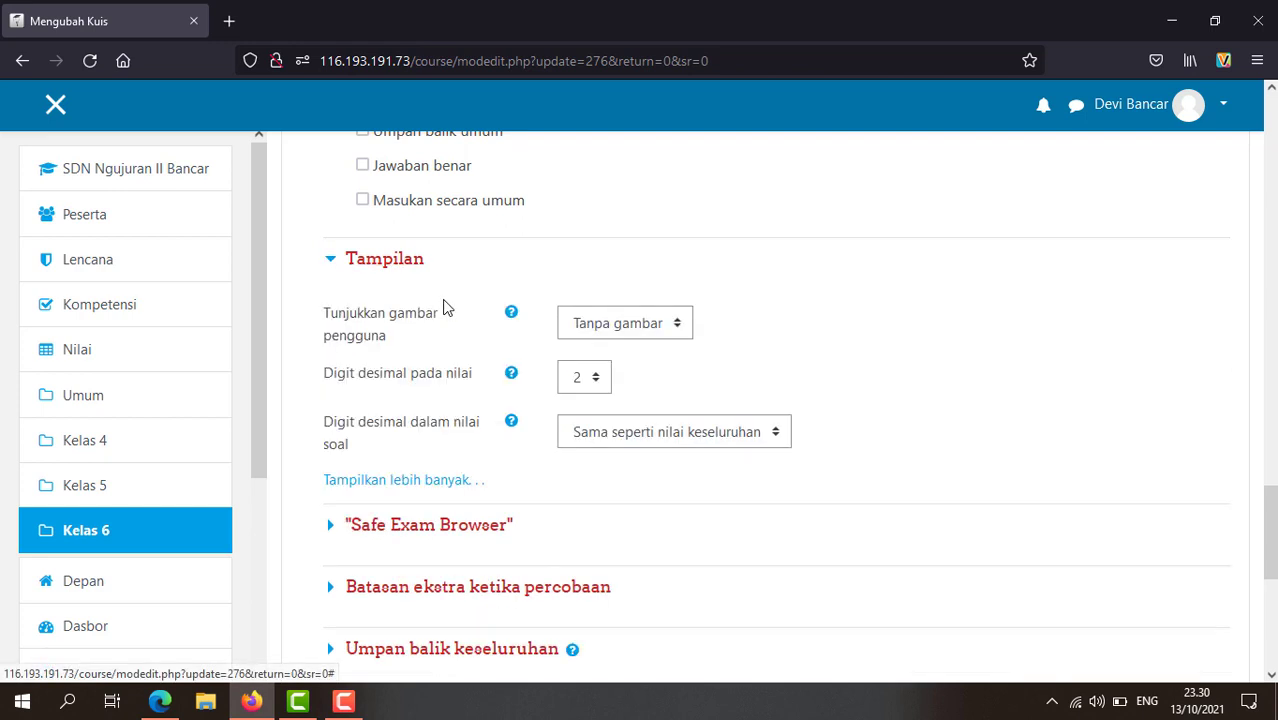
scroll(595, 420, down, 2)
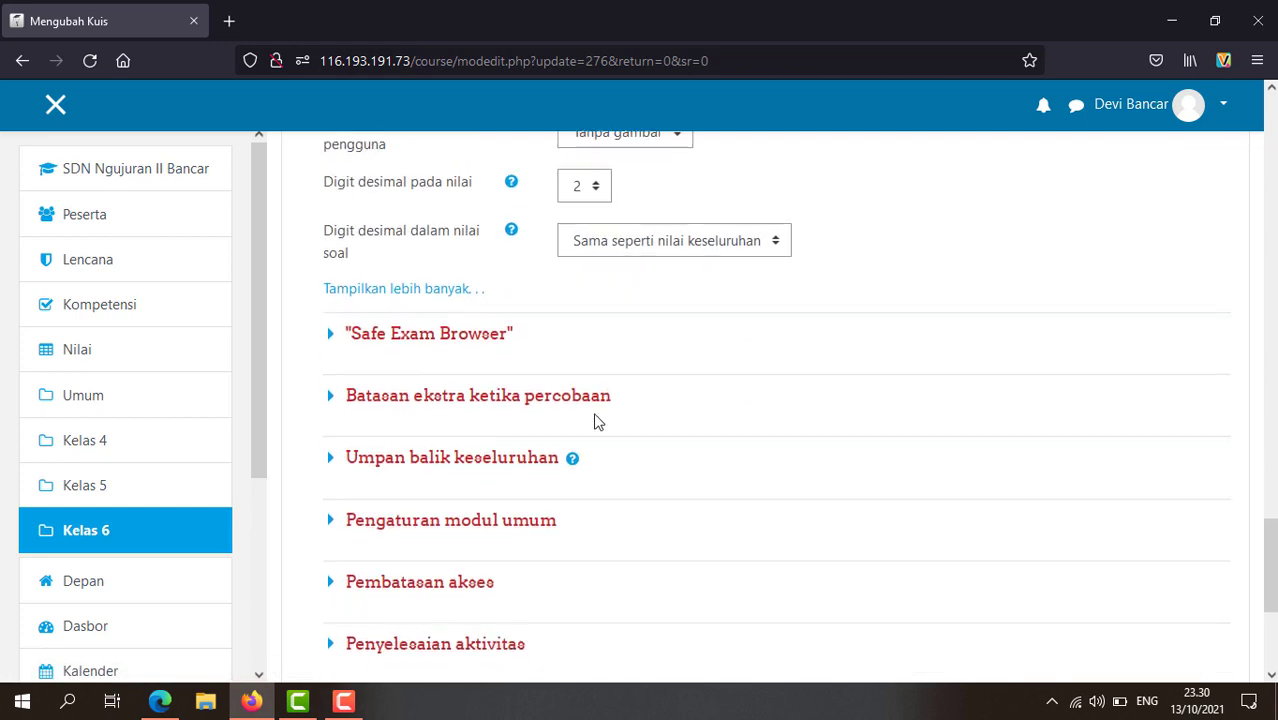
click(457, 340)
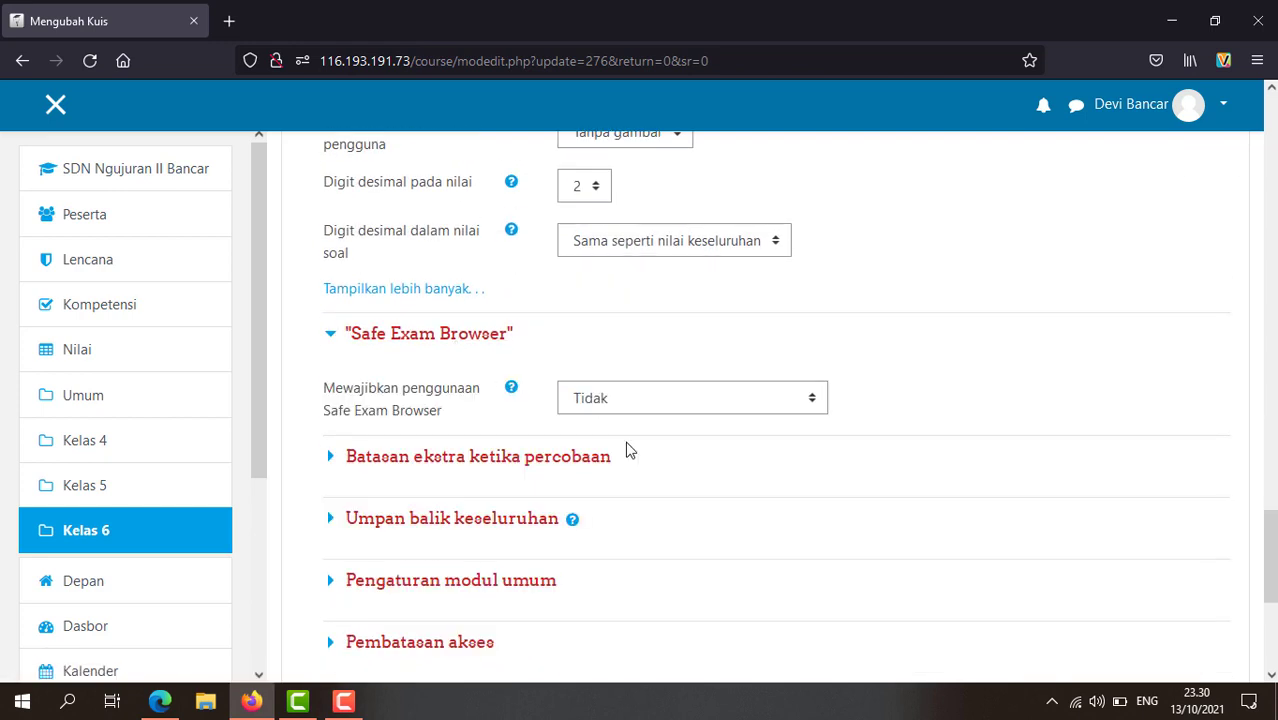
scroll(601, 540, down, 2)
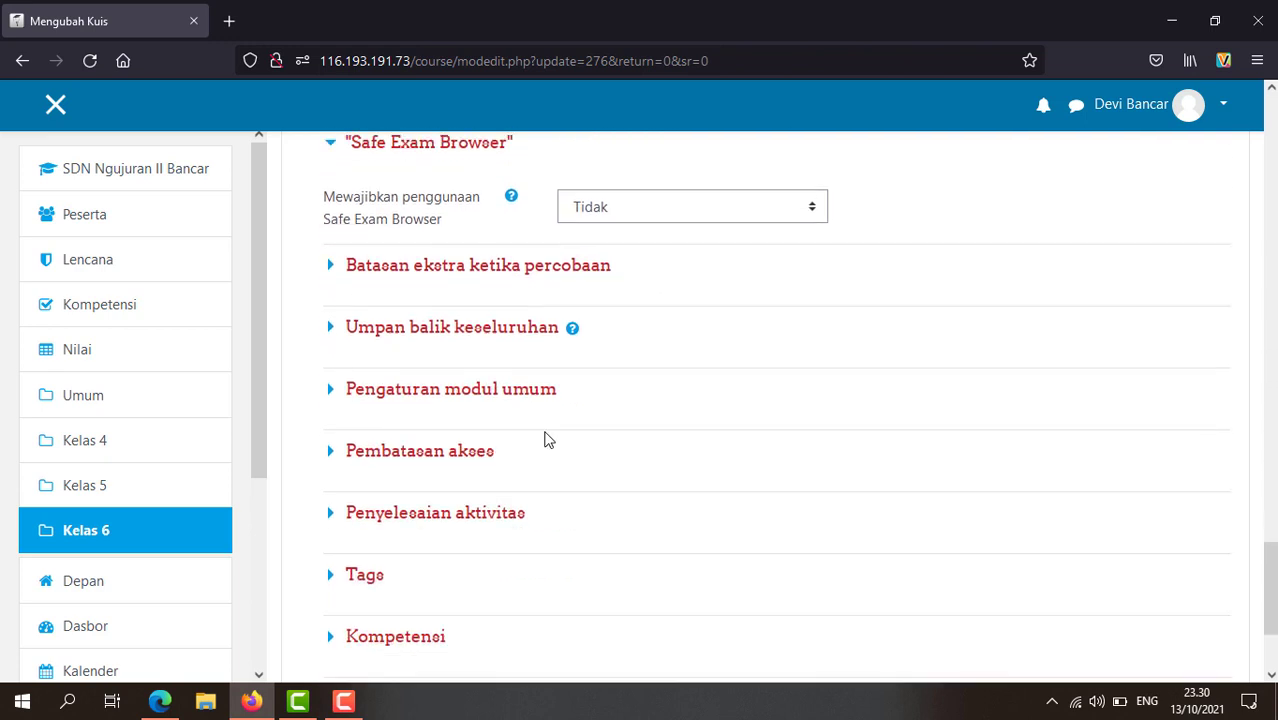
click(455, 283)
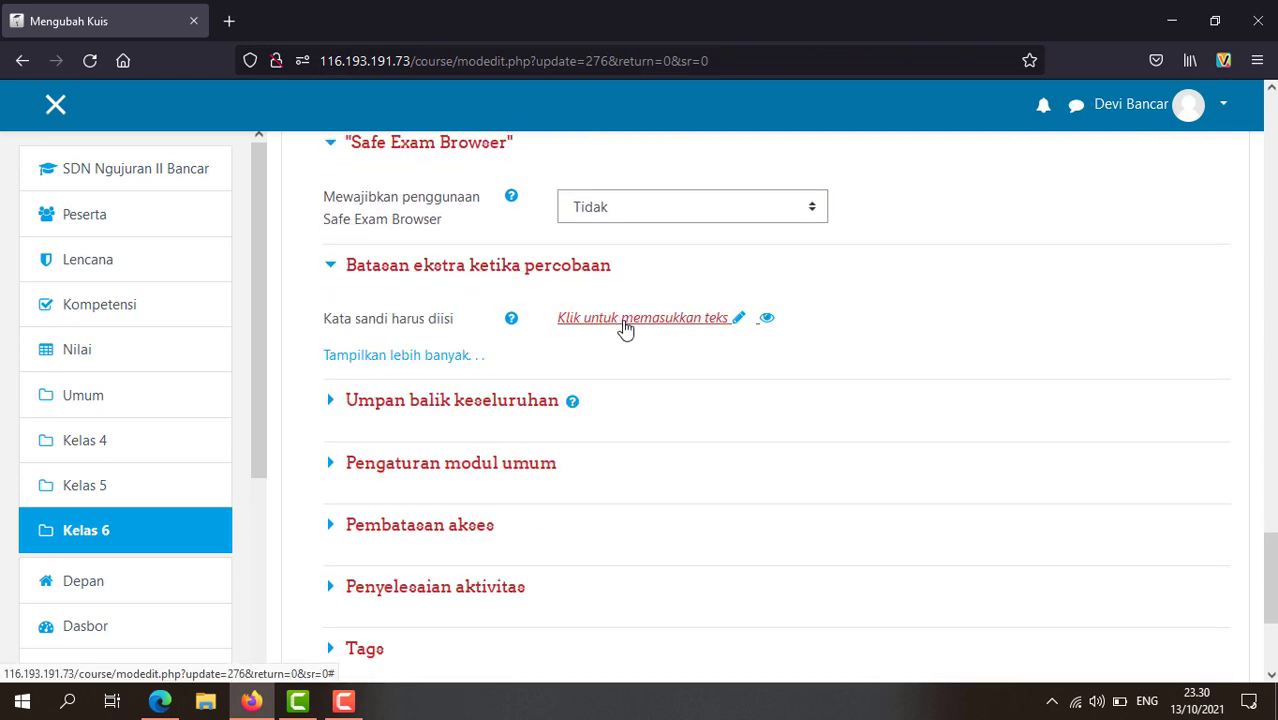
scroll(619, 428, down, 1)
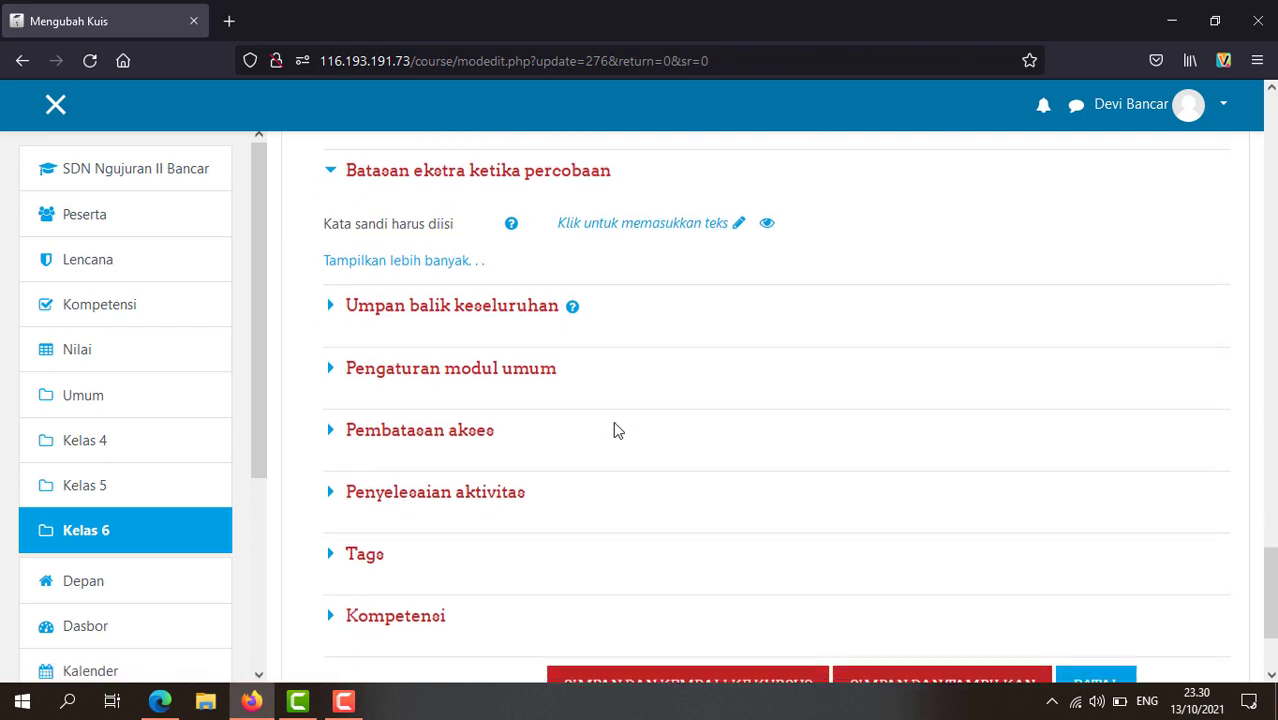
click(457, 318)
scroll(531, 451, down, 3)
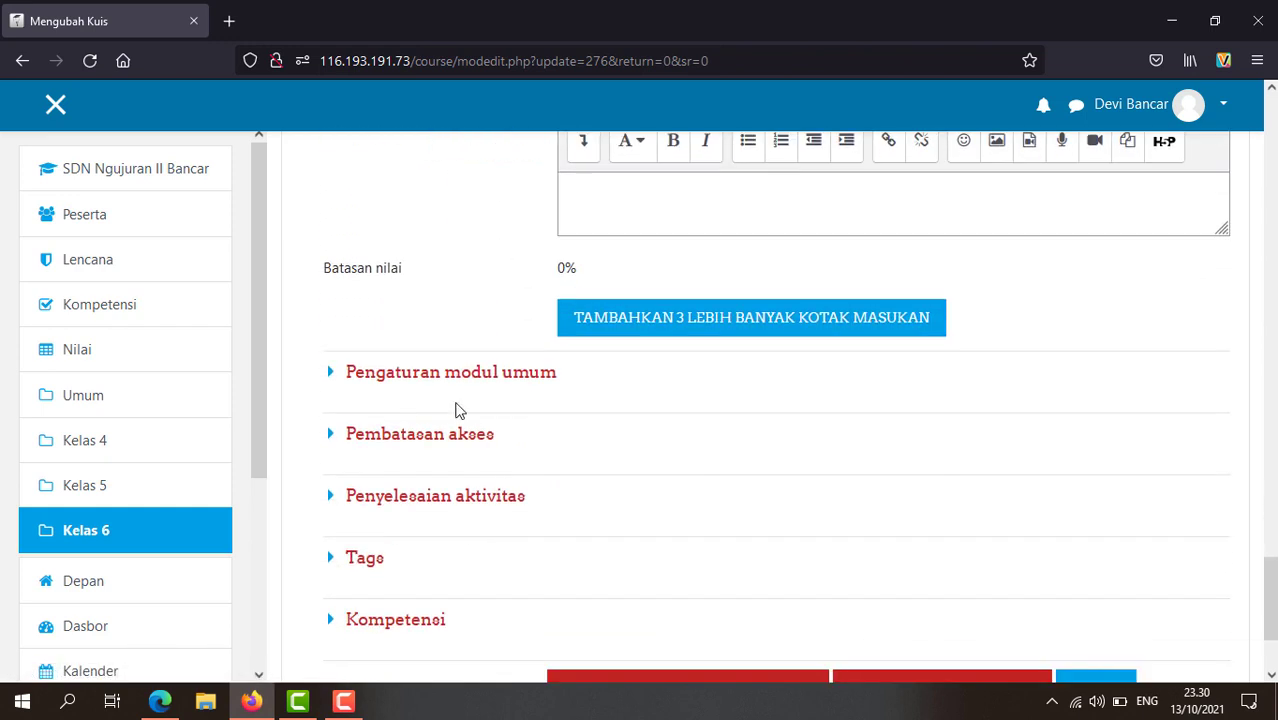
Step: Expand Pengaturan modul umum, Pembatasan akses, Penyelesaian aktivitas, Tags and Kompetensi down to the buttons
click(450, 391)
scroll(449, 389, down, 3)
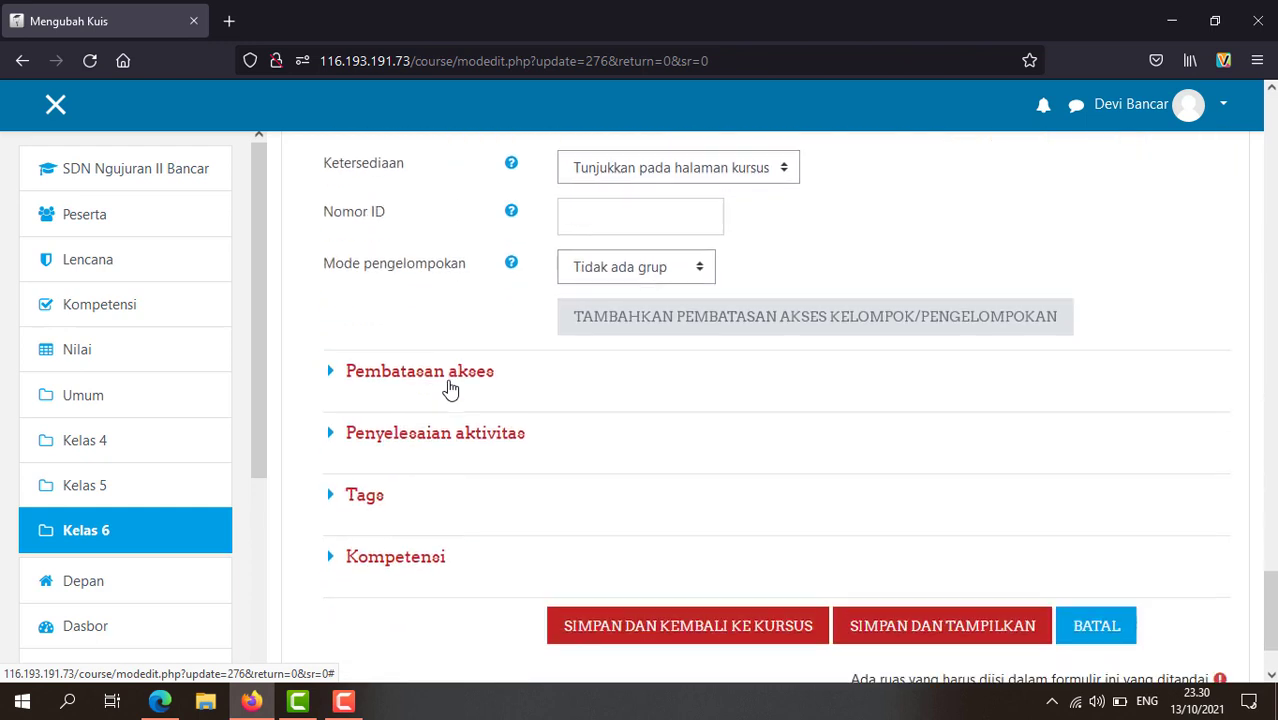
click(428, 359)
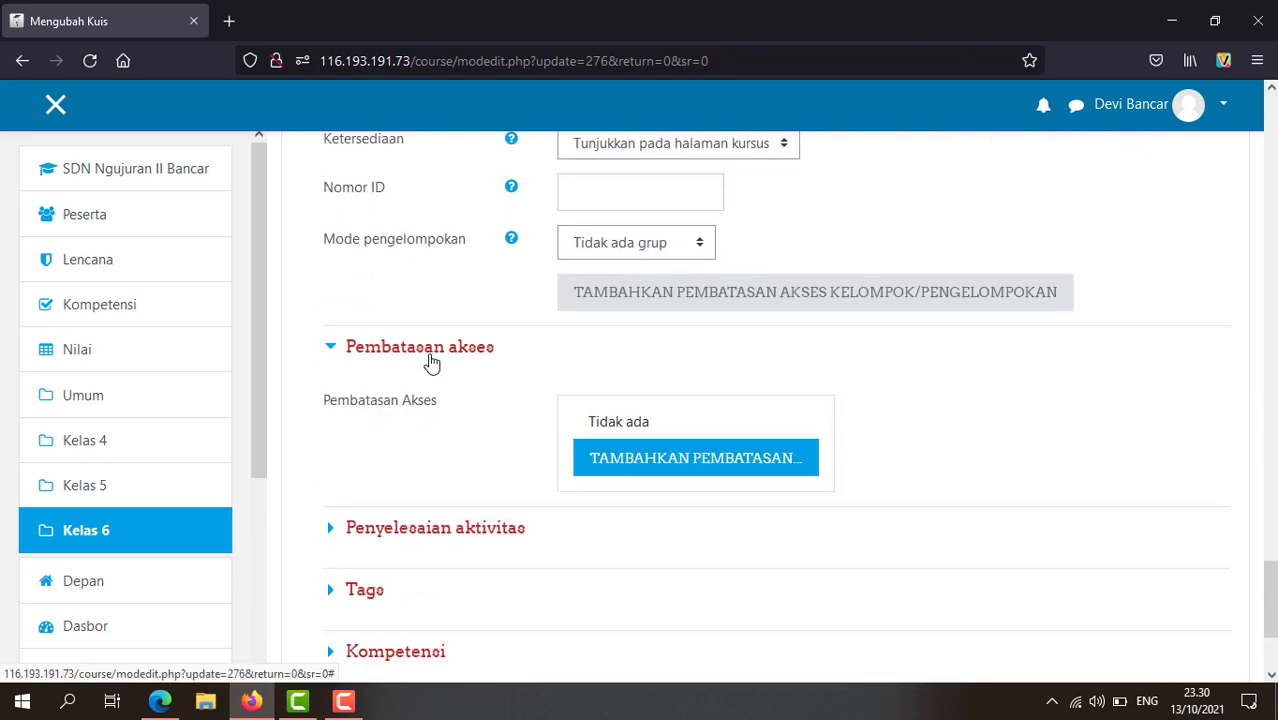
scroll(505, 460, down, 3)
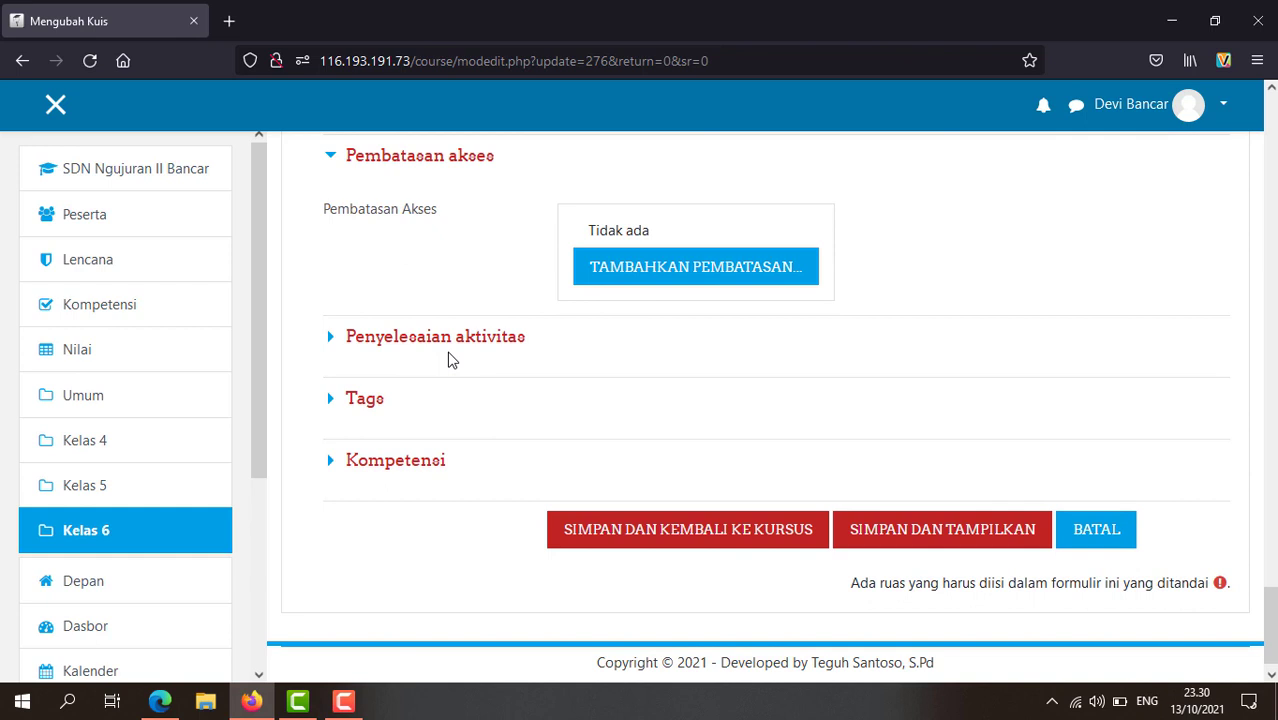
click(418, 339)
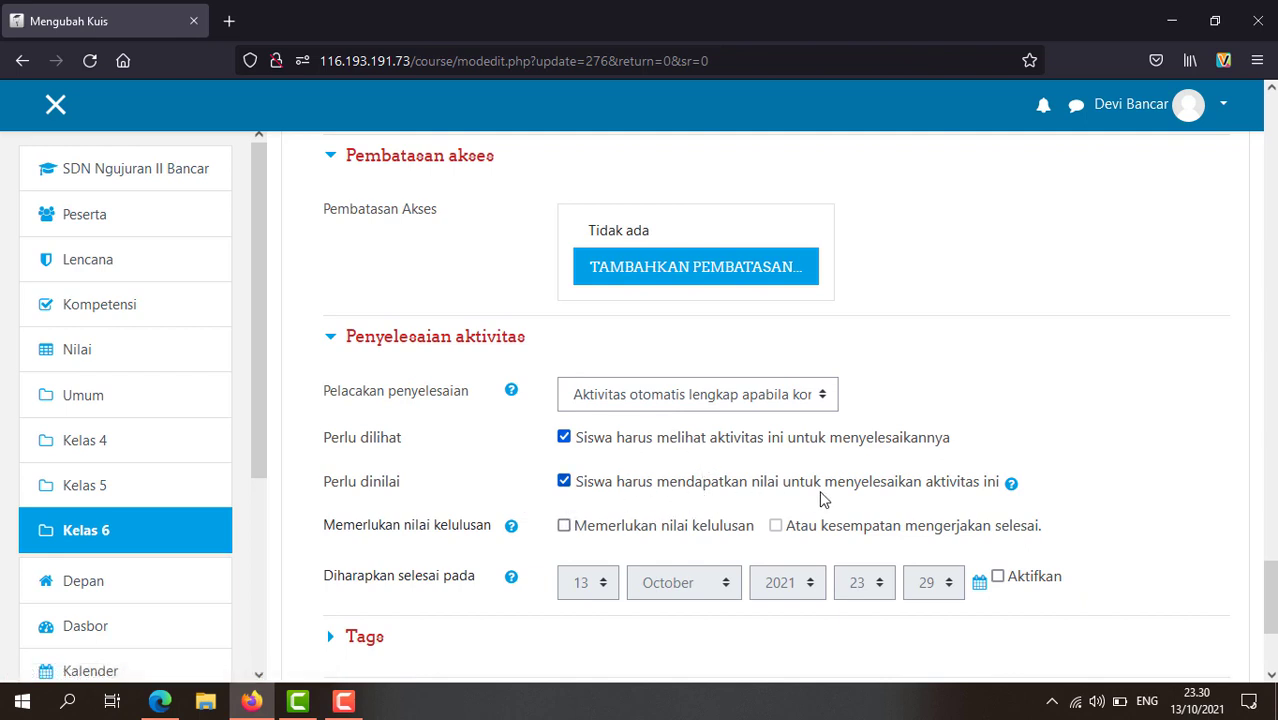
scroll(820, 498, down, 1)
scroll(820, 498, down, 2)
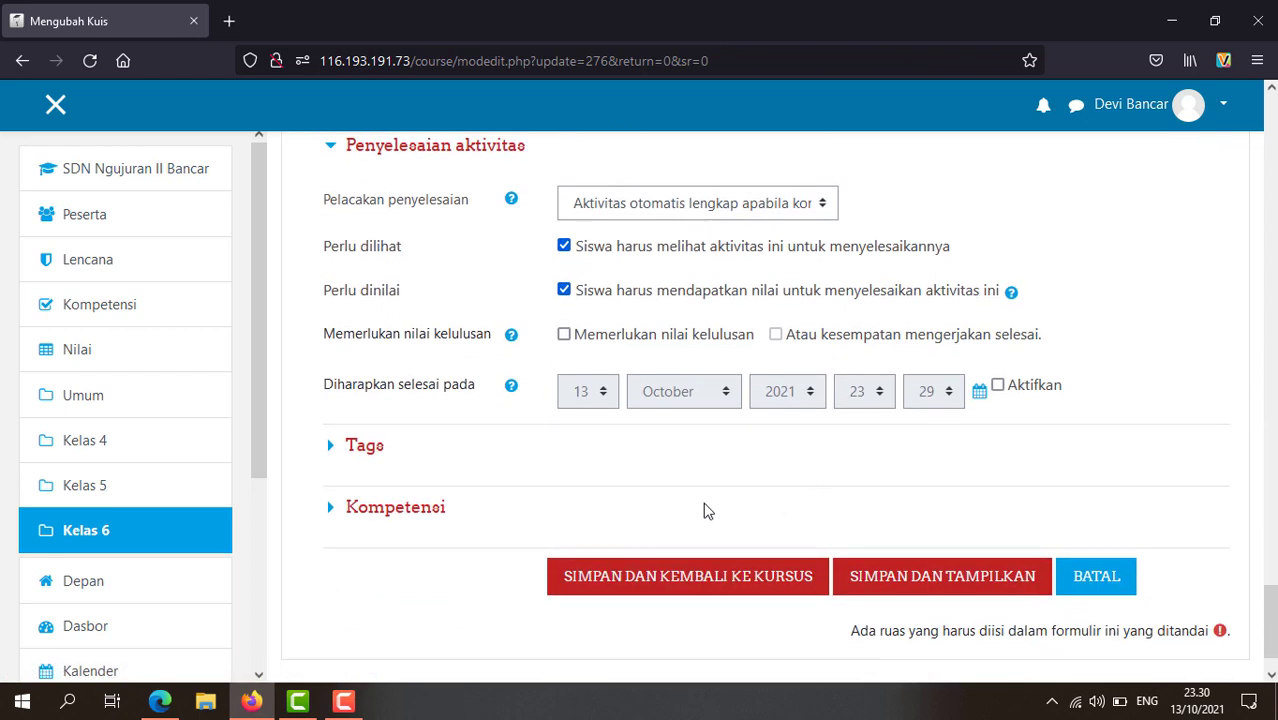
click(371, 449)
scroll(371, 451, down, 3)
click(380, 450)
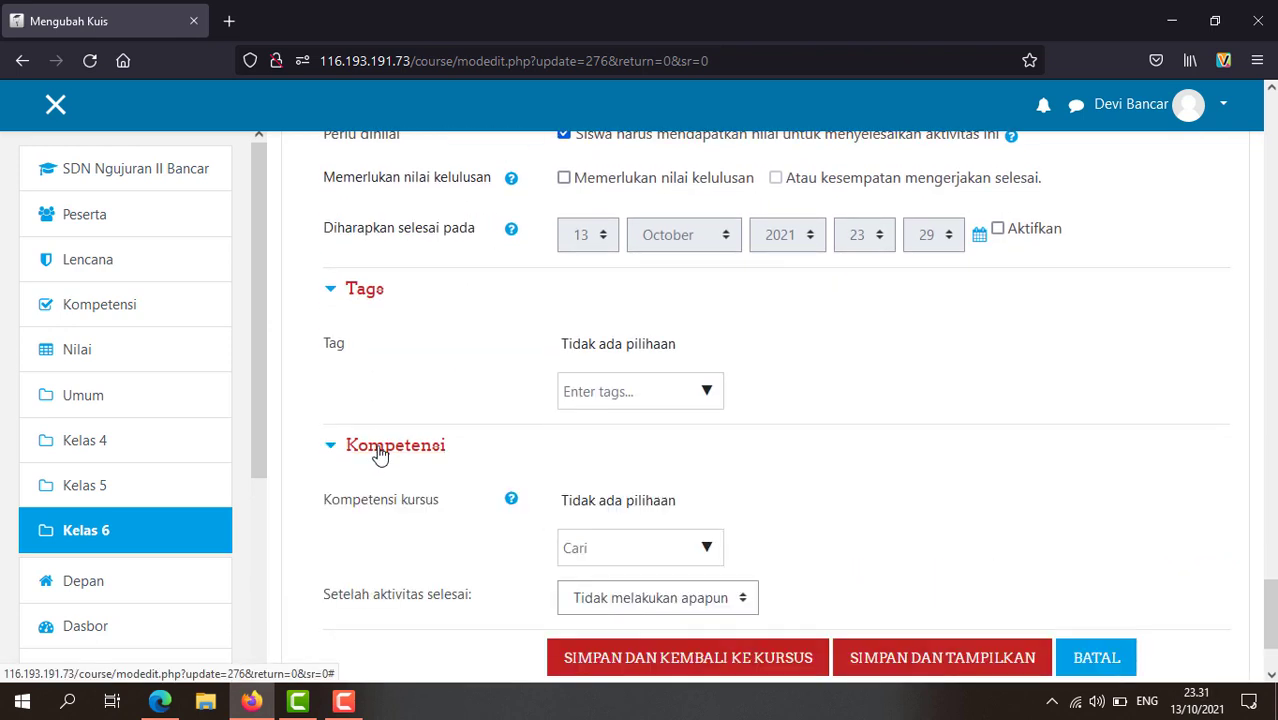
scroll(399, 465, down, 3)
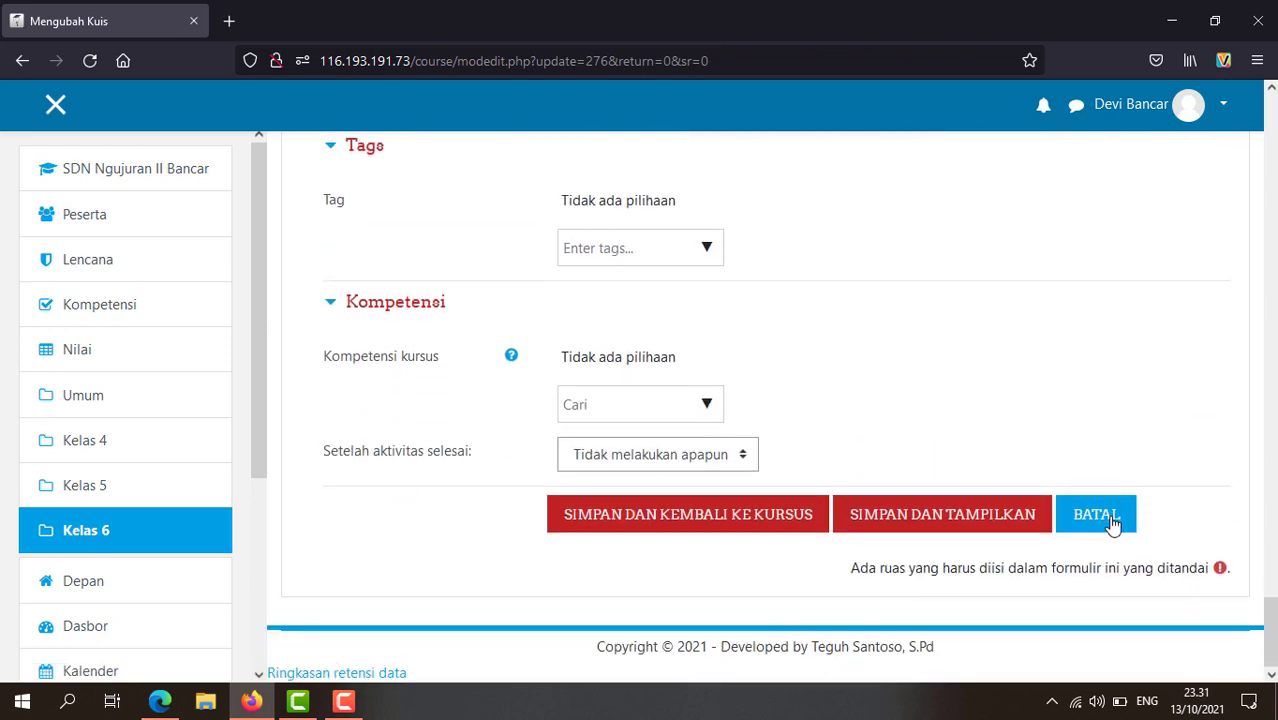
Step: Cancel the quiz edit form with BATAL and look over the Kelas 4–6 course sections
click(1088, 523)
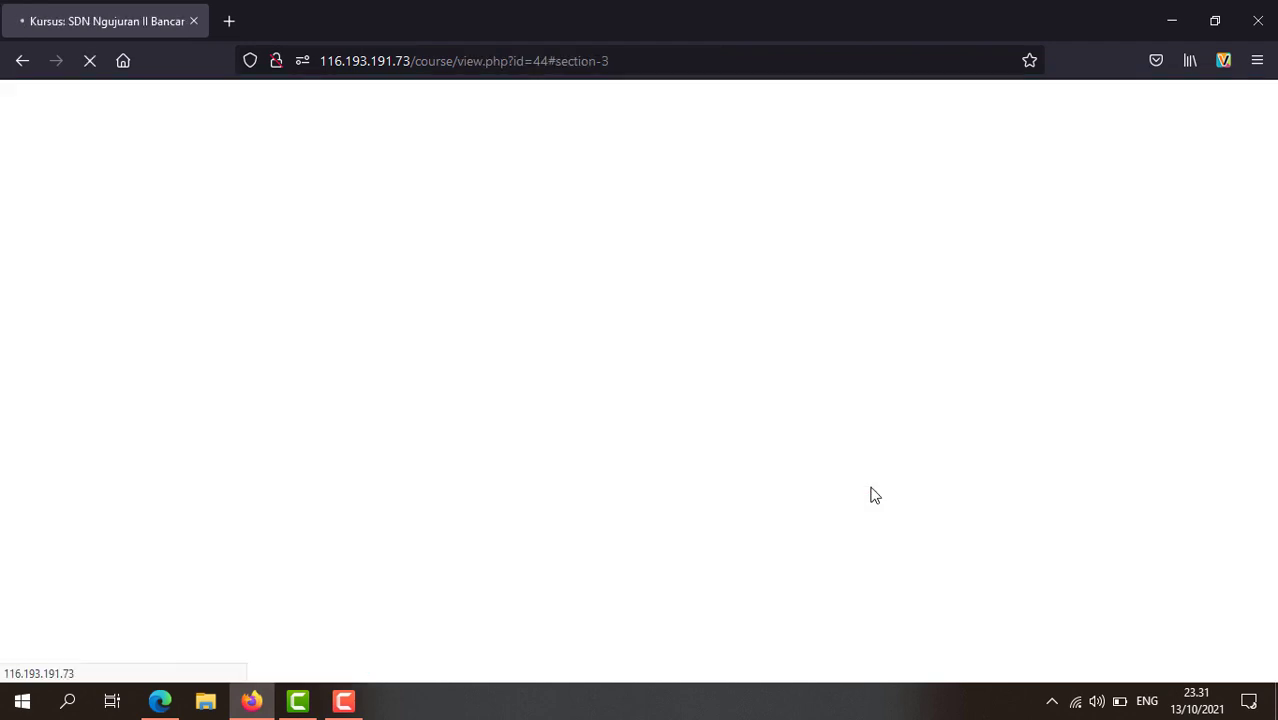
scroll(510, 463, up, 2)
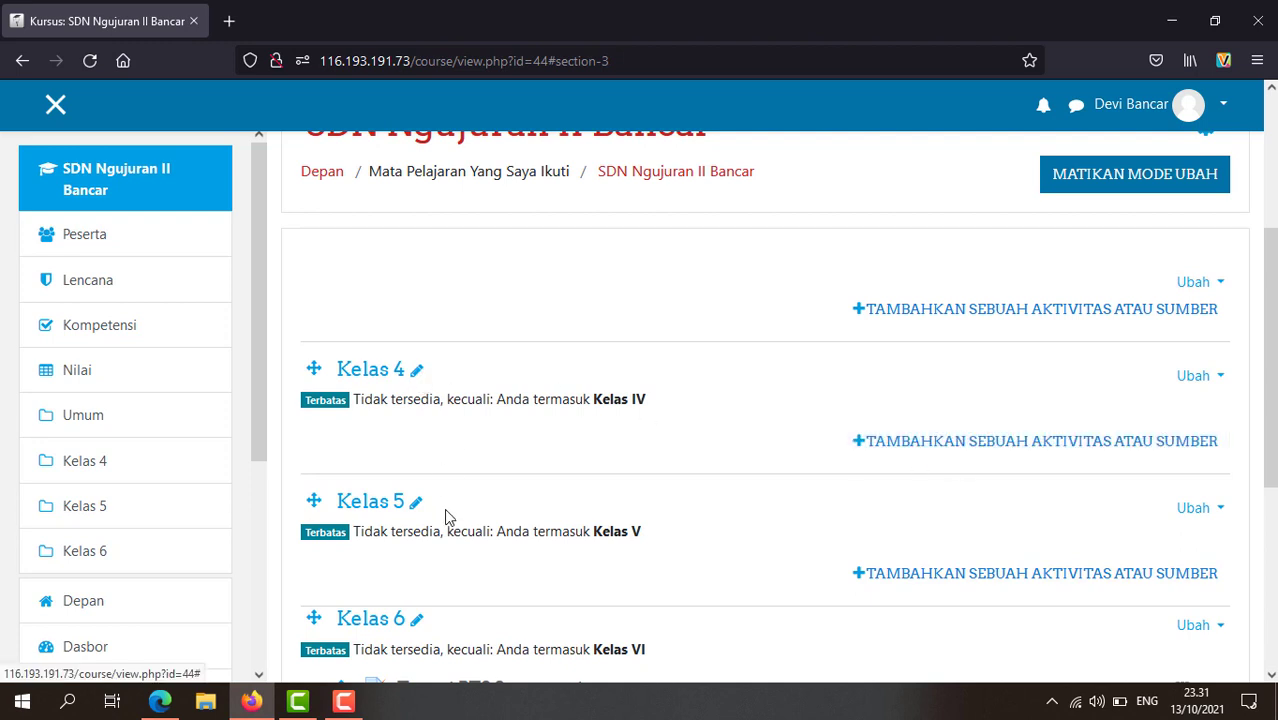
scroll(815, 527, down, 3)
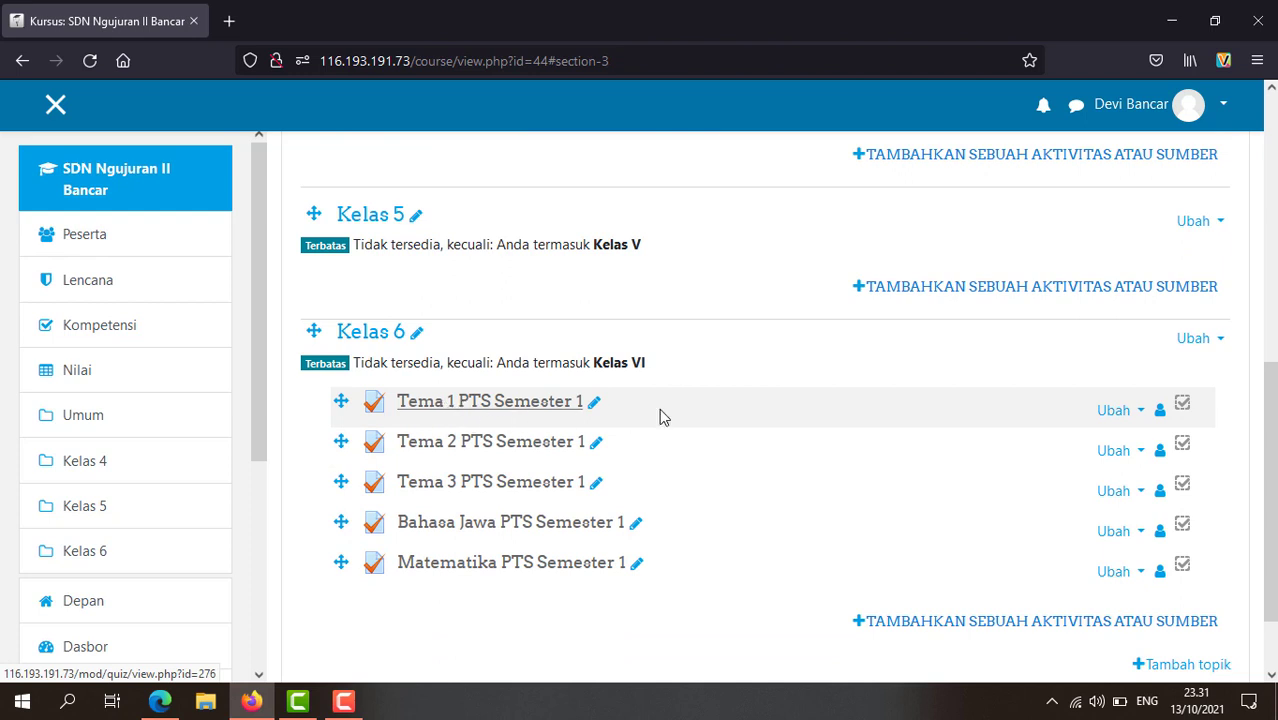
scroll(626, 447, up, 4)
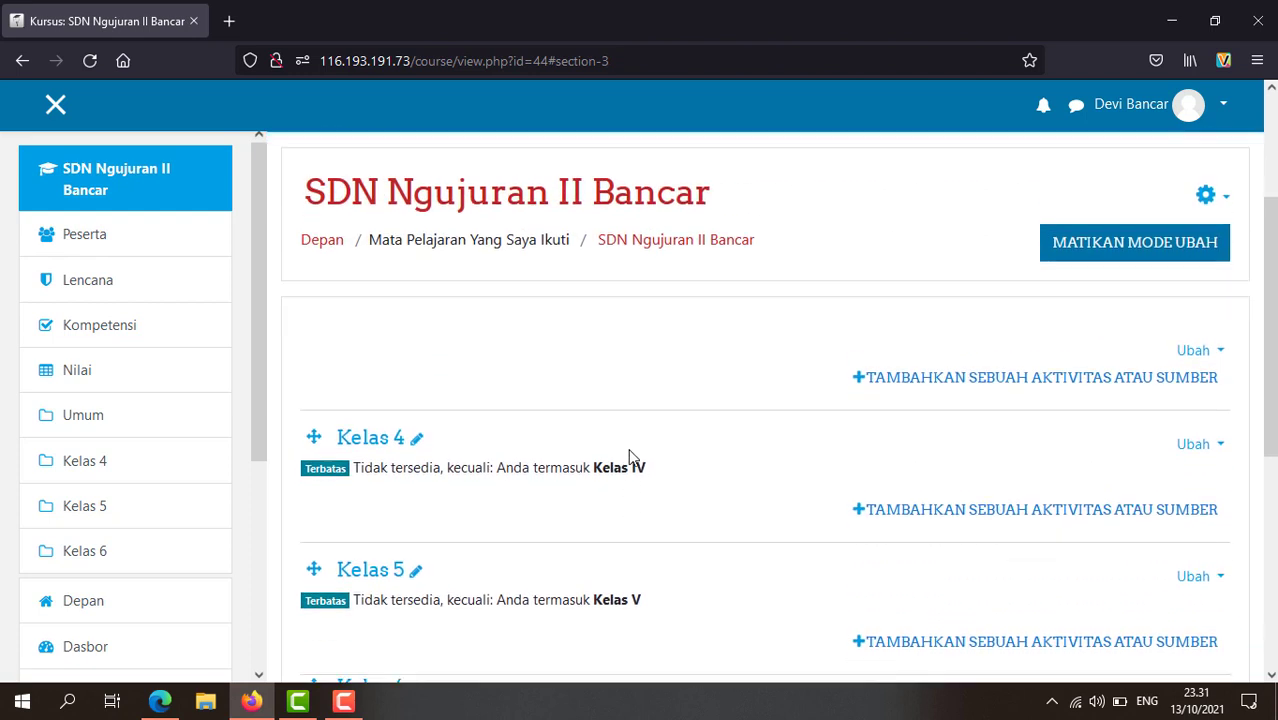
scroll(905, 398, down, 2)
Step: Open the activity chooser under Kelas 4 to add a new Kuis
click(1004, 360)
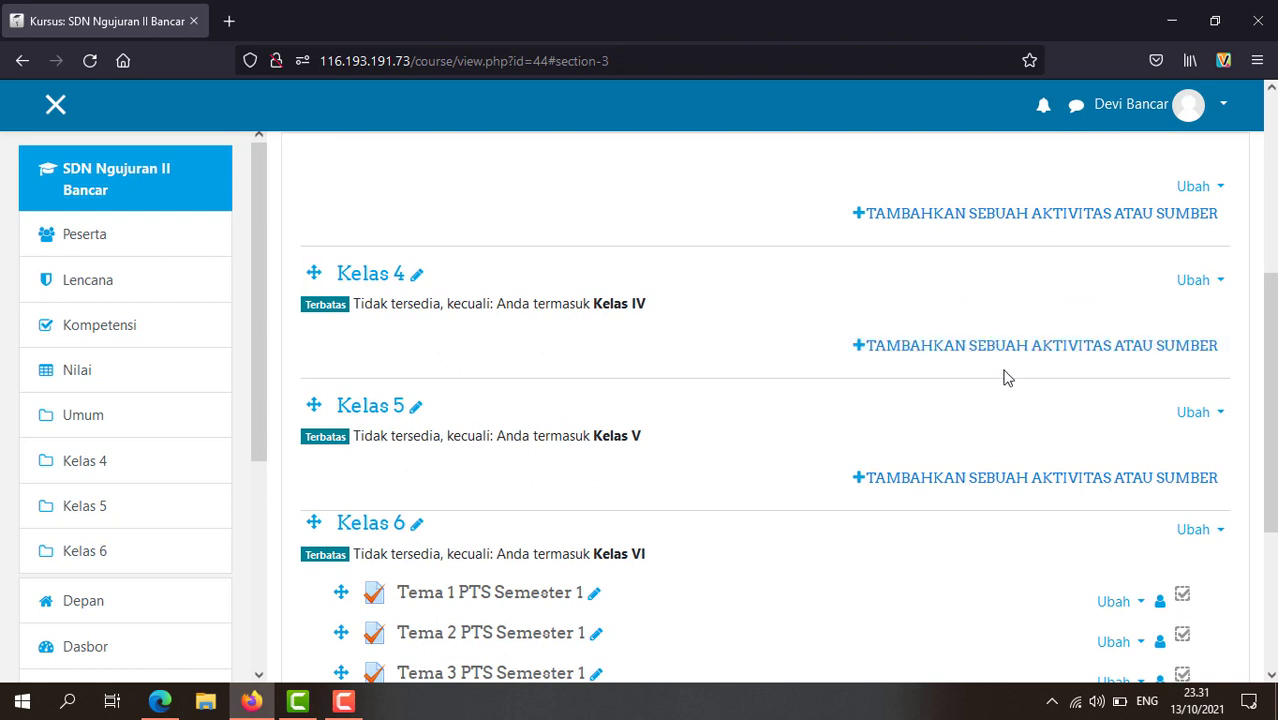
click(1017, 357)
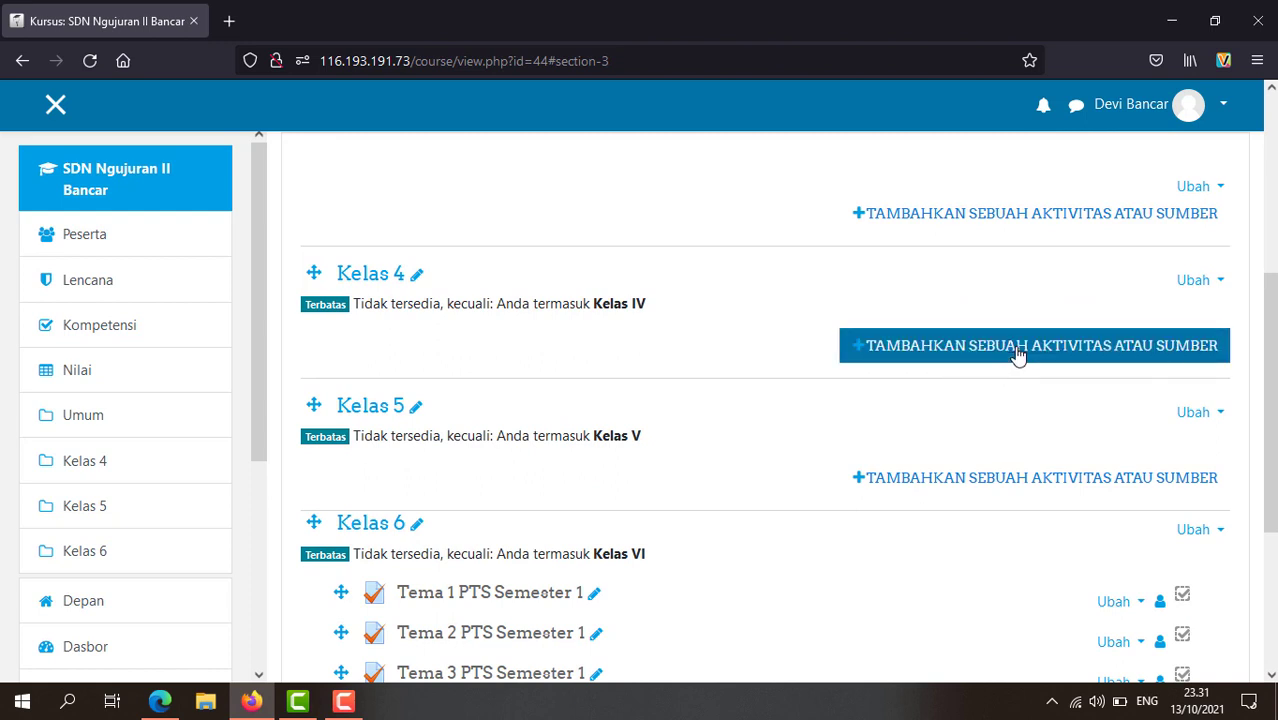
scroll(746, 424, down, 2)
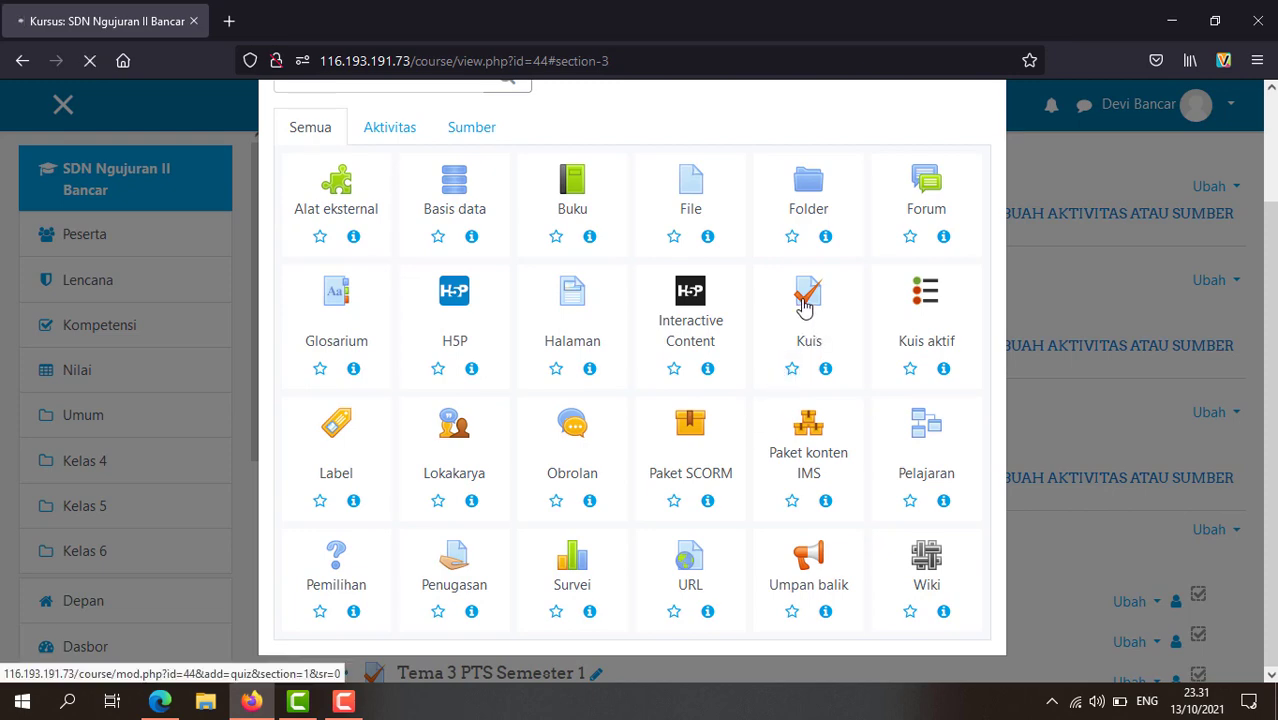
scroll(653, 456, down, 3)
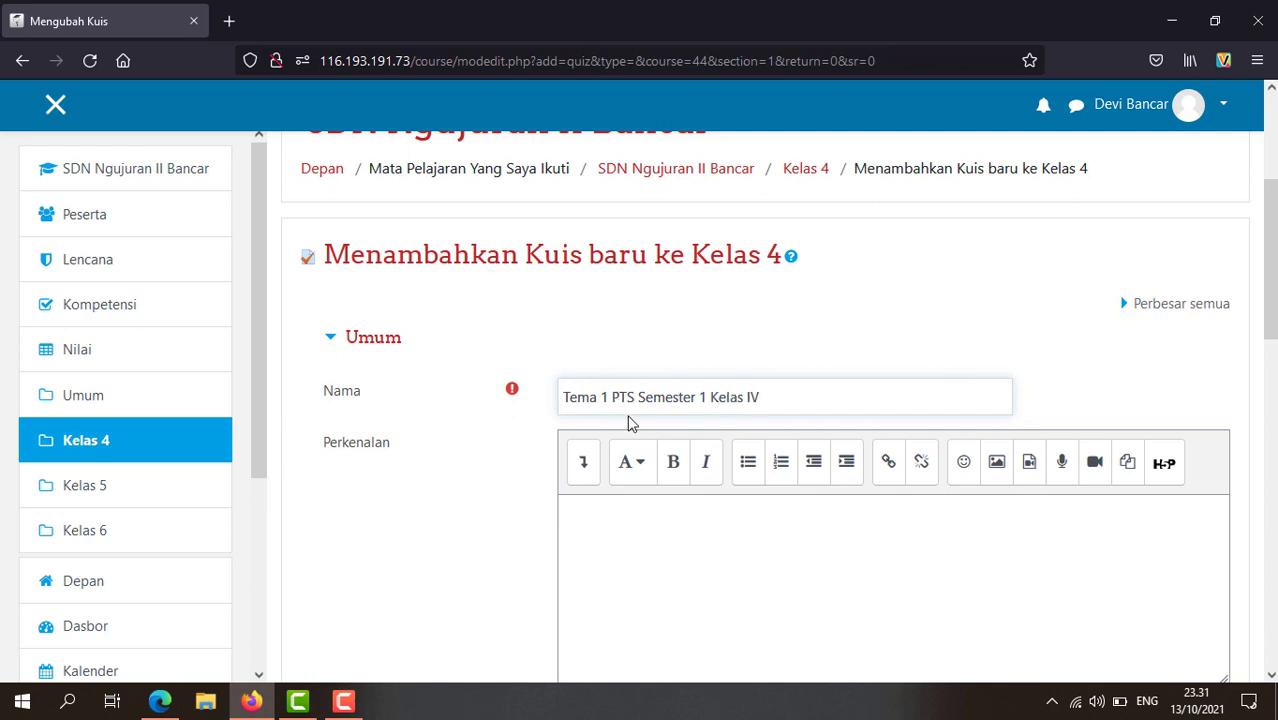
Step: Enable a 90-minute time limit under Waktu Pengerjaan
scroll(666, 510, down, 2)
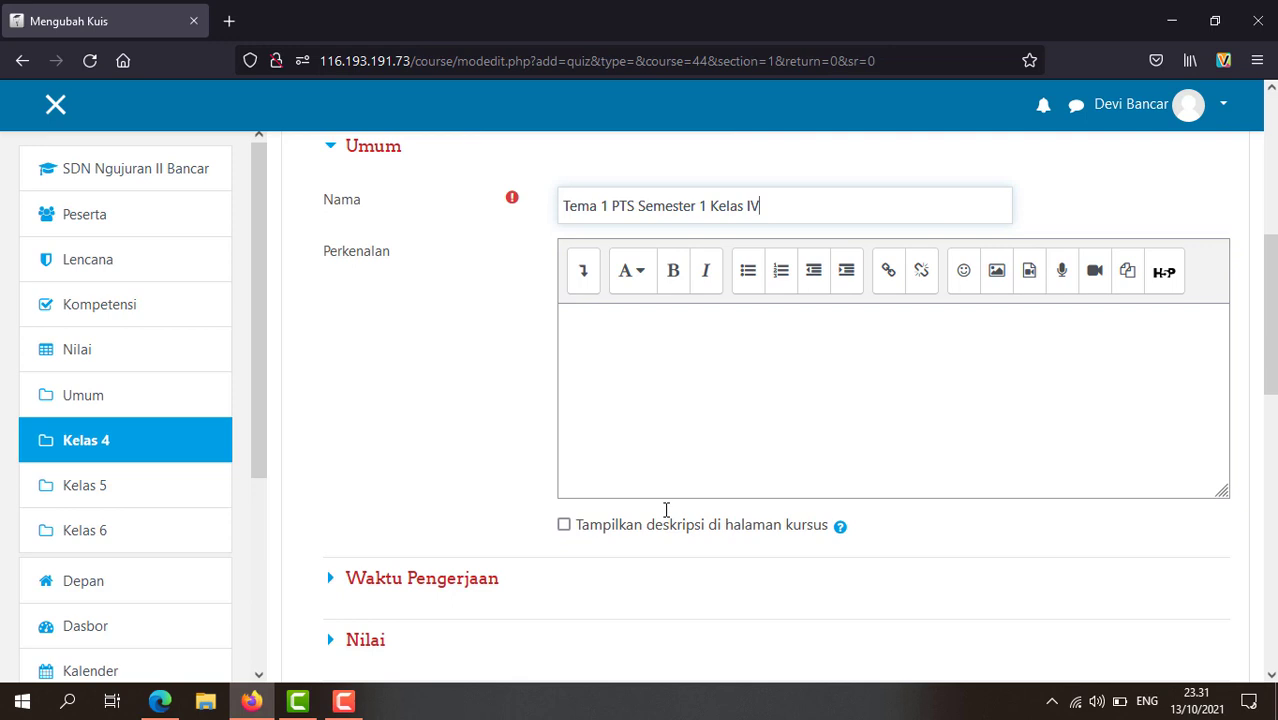
scroll(666, 510, down, 1)
click(442, 484)
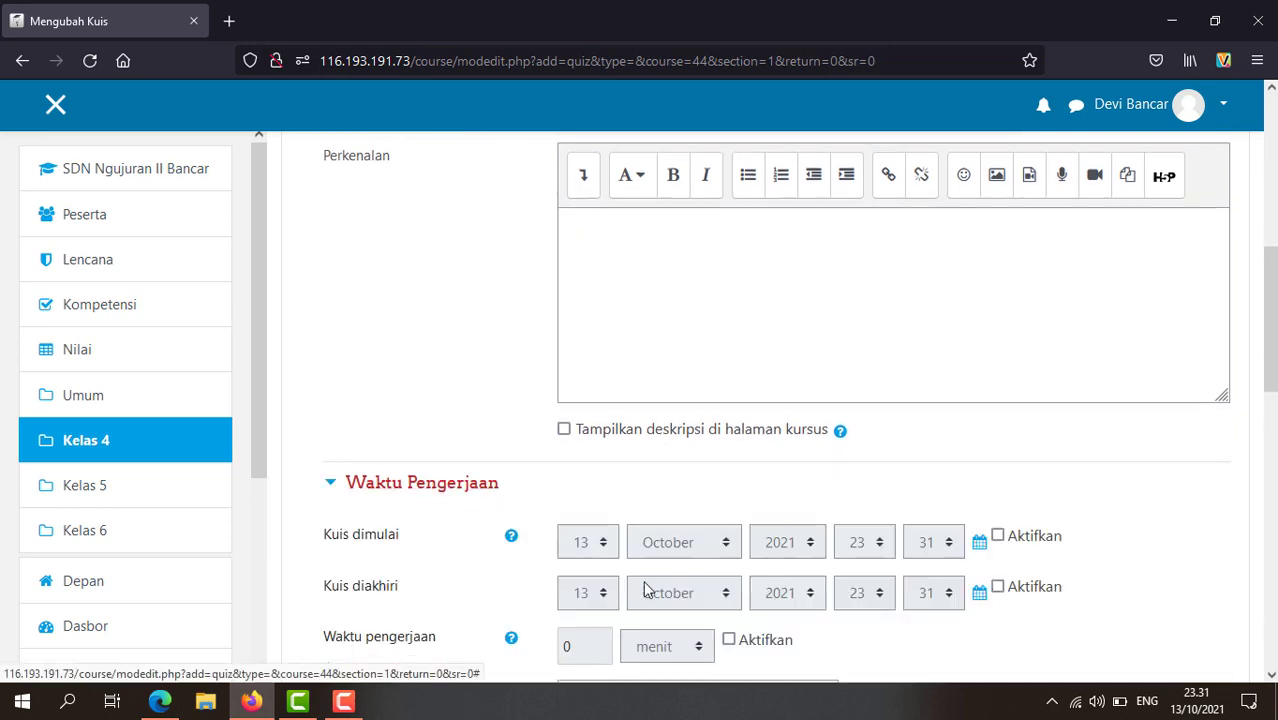
scroll(645, 590, down, 2)
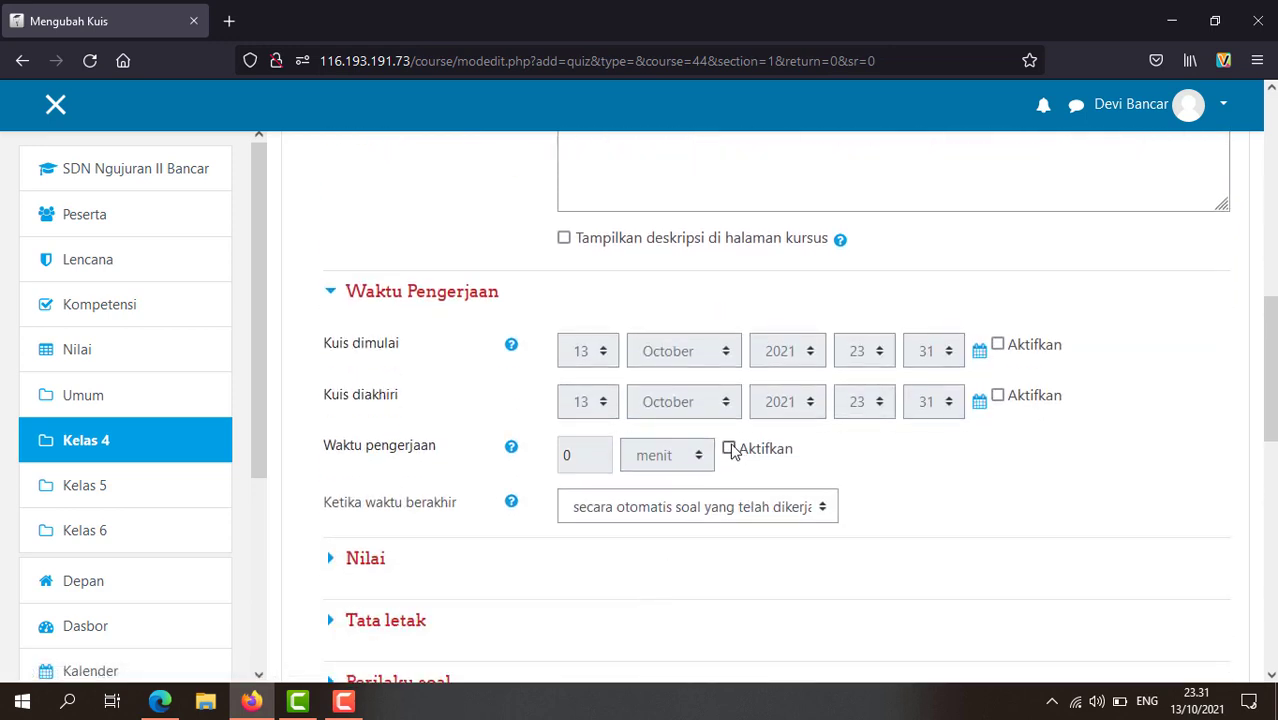
click(729, 450)
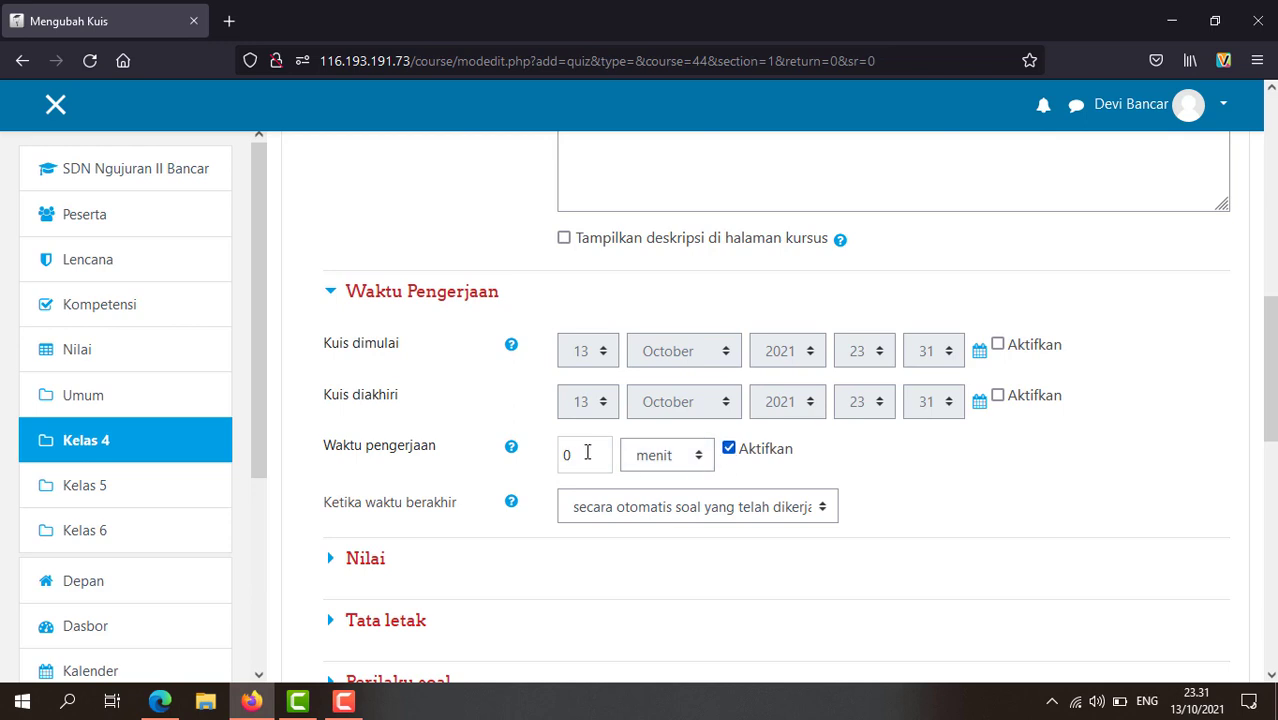
drag(581, 456, 545, 465)
Step: Leave the passing grade empty and allowed attempts on Tidak terbatas under Nilai
scroll(960, 401, down, 3)
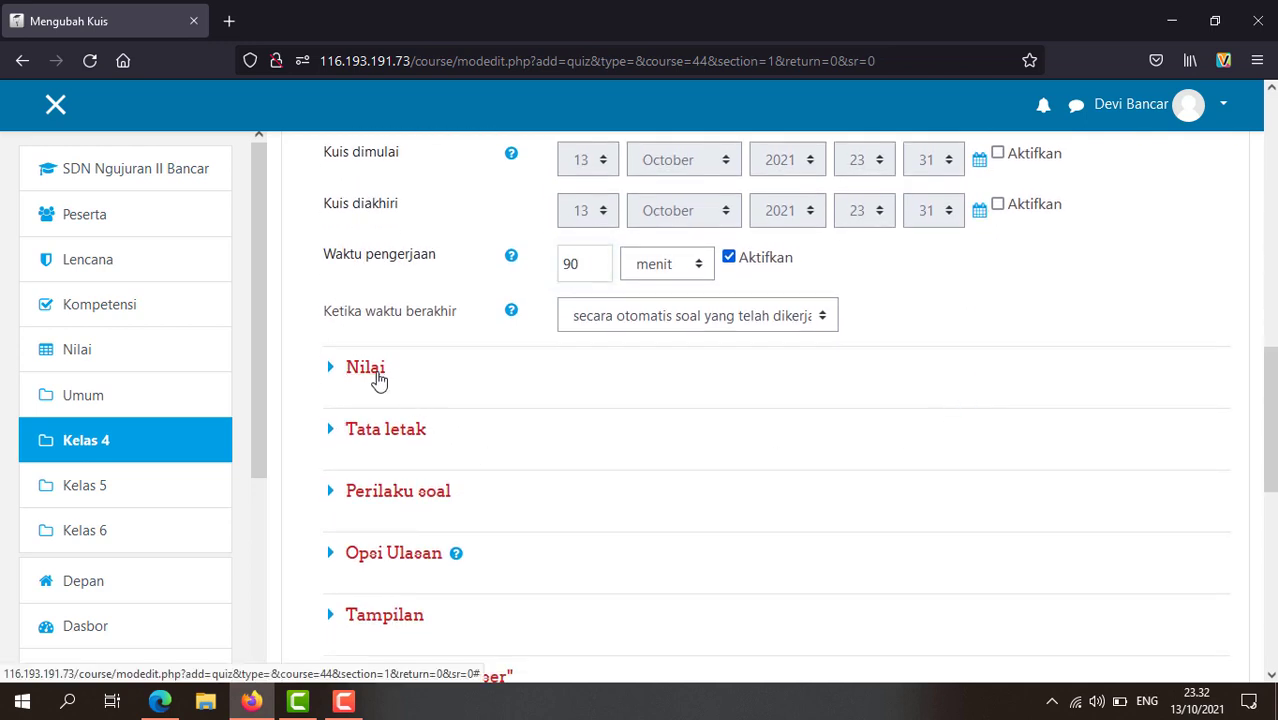
click(419, 374)
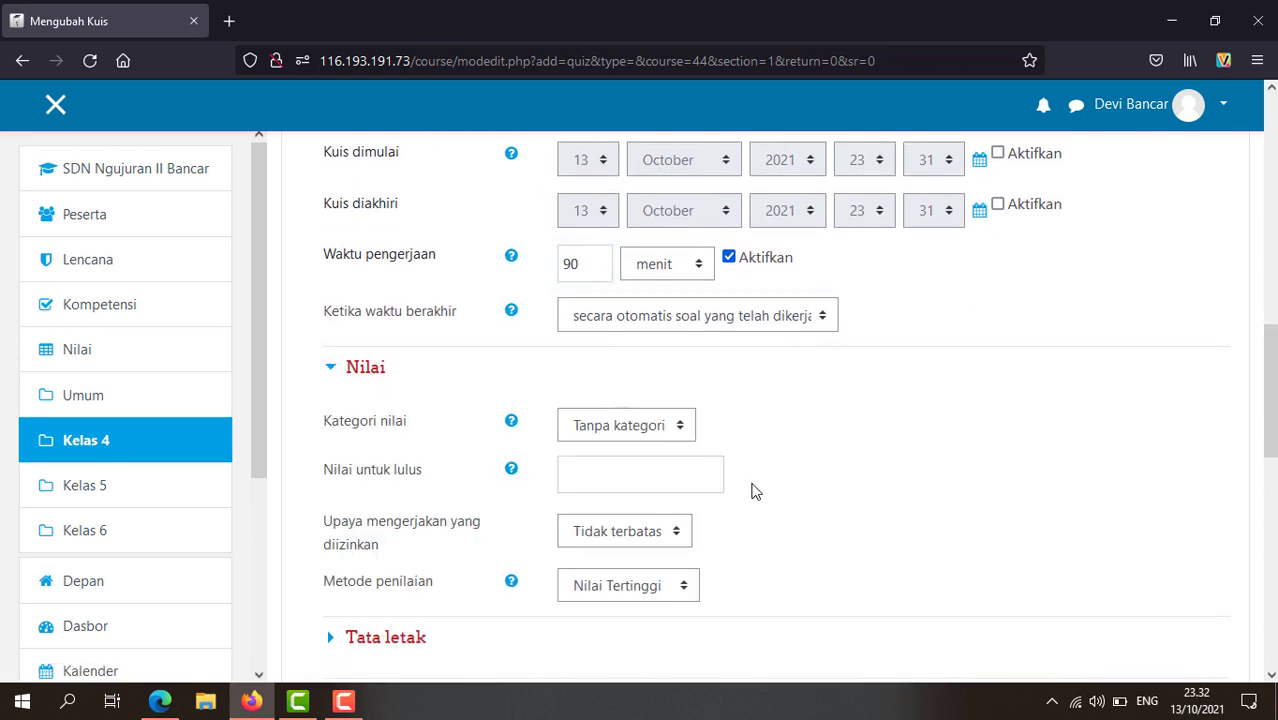
click(618, 477)
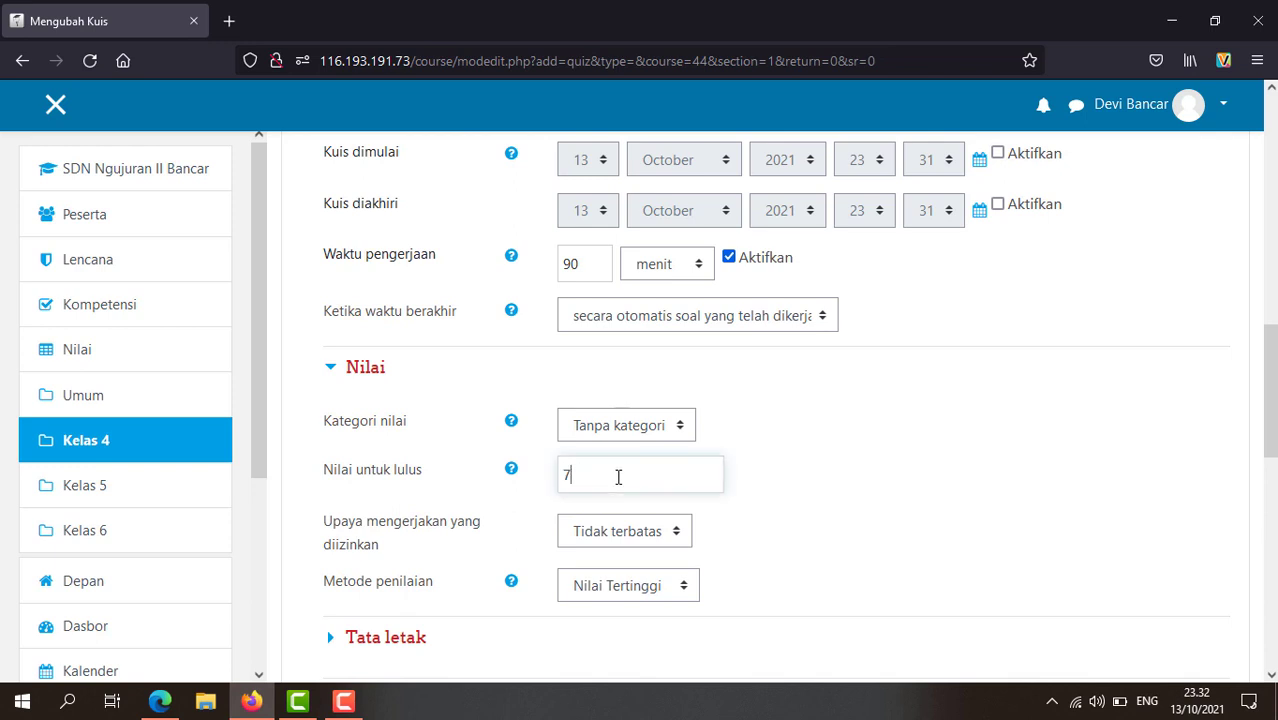
click(776, 525)
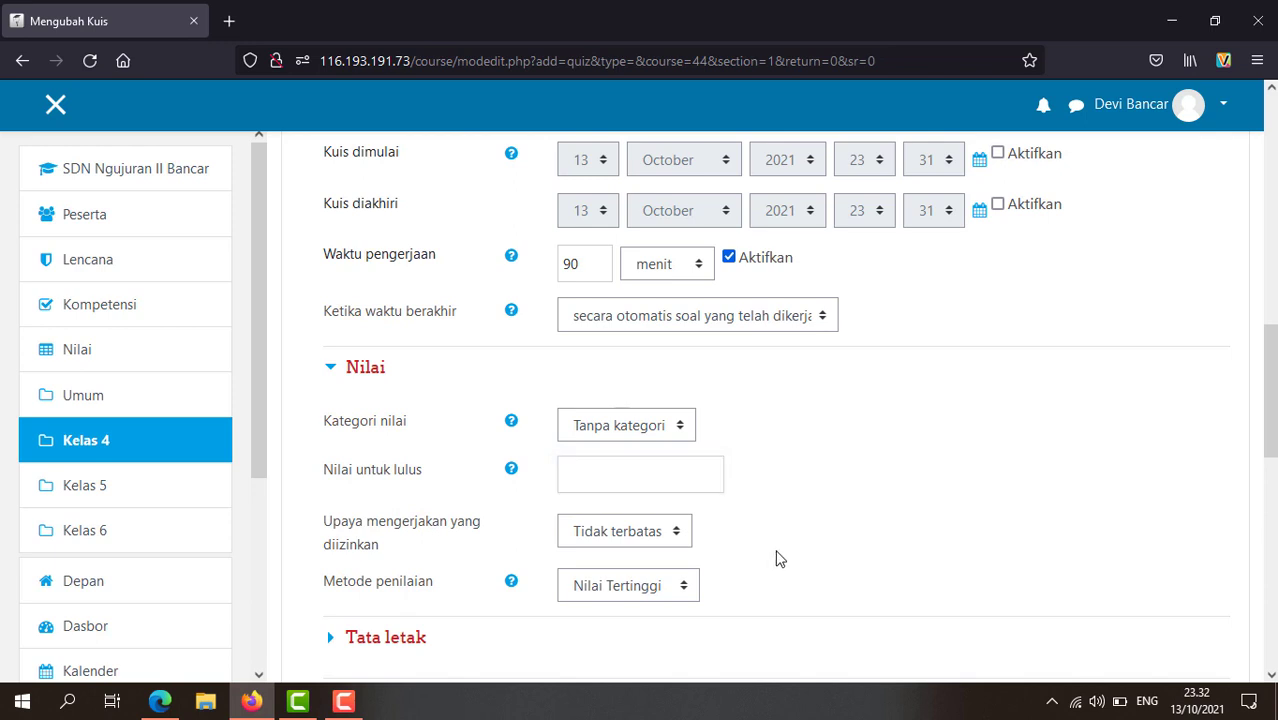
scroll(798, 525, down, 2)
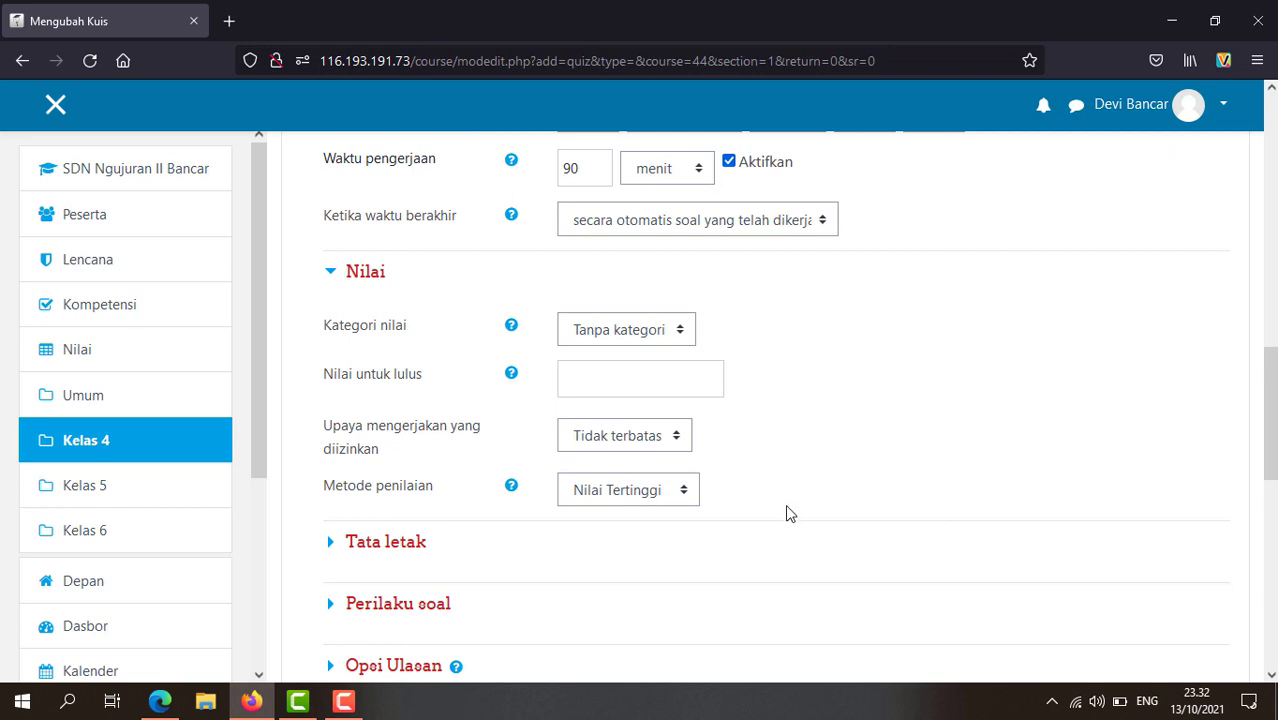
click(677, 443)
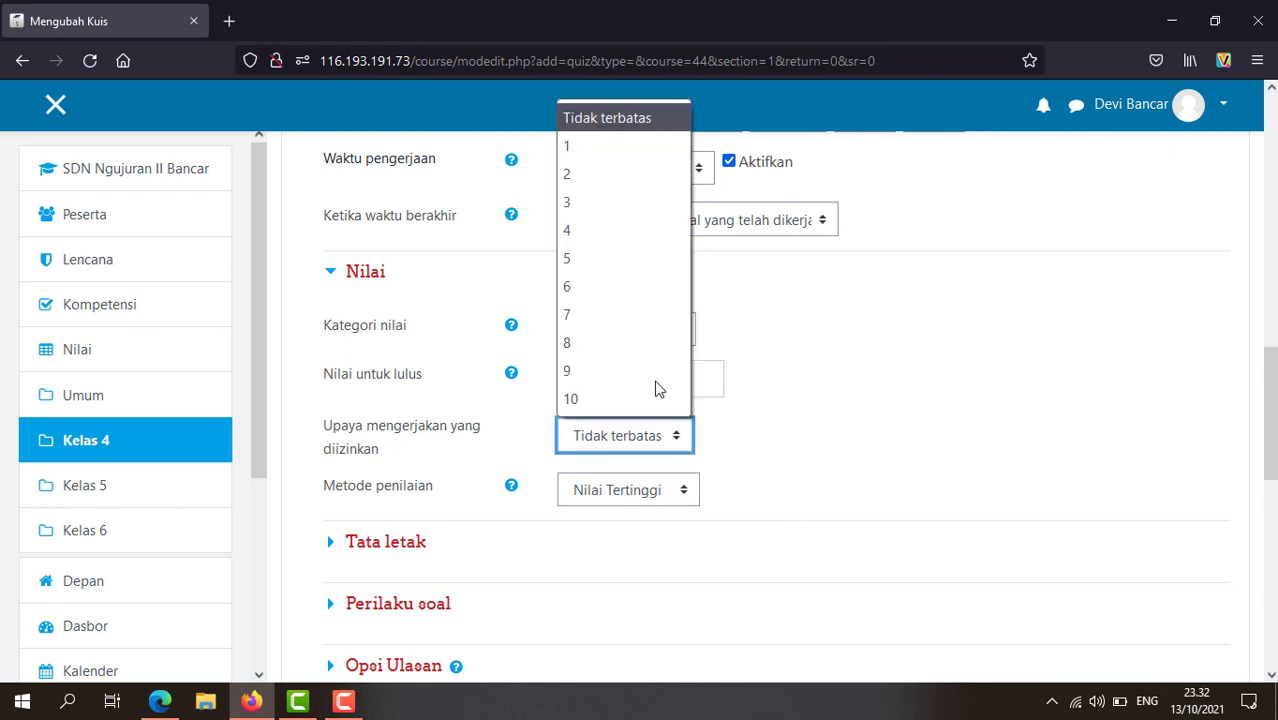
click(608, 163)
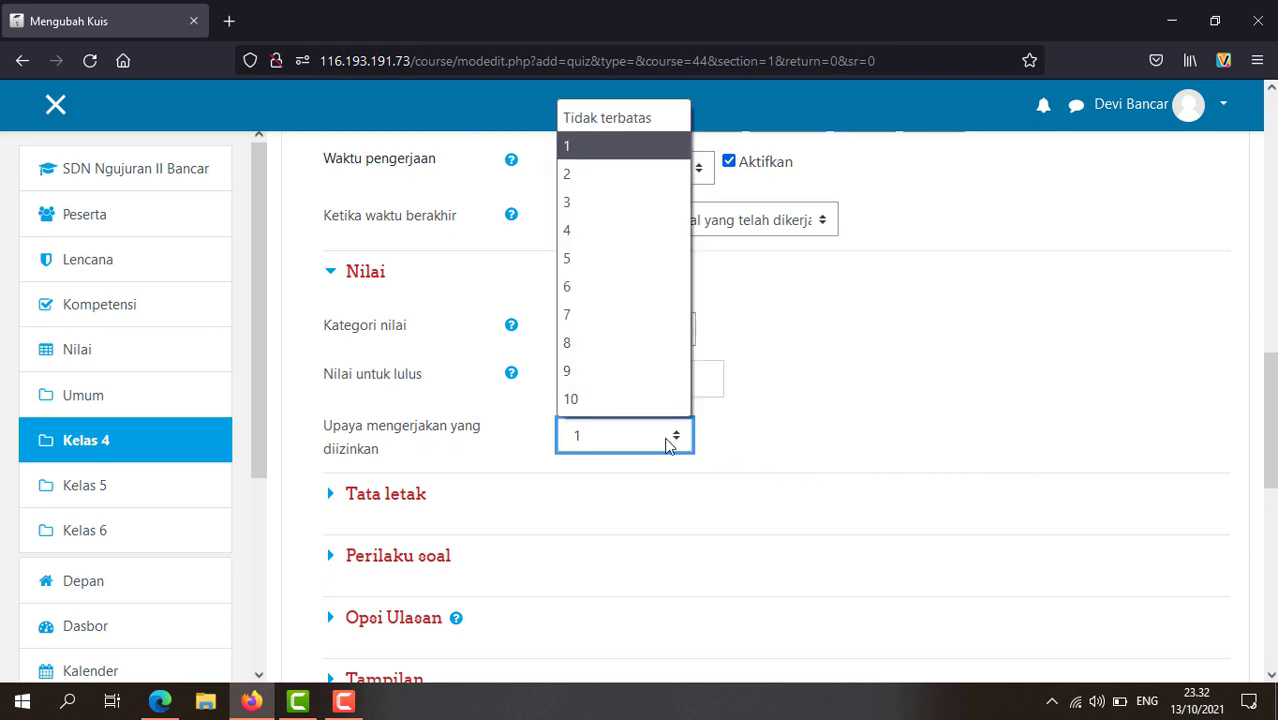
click(656, 118)
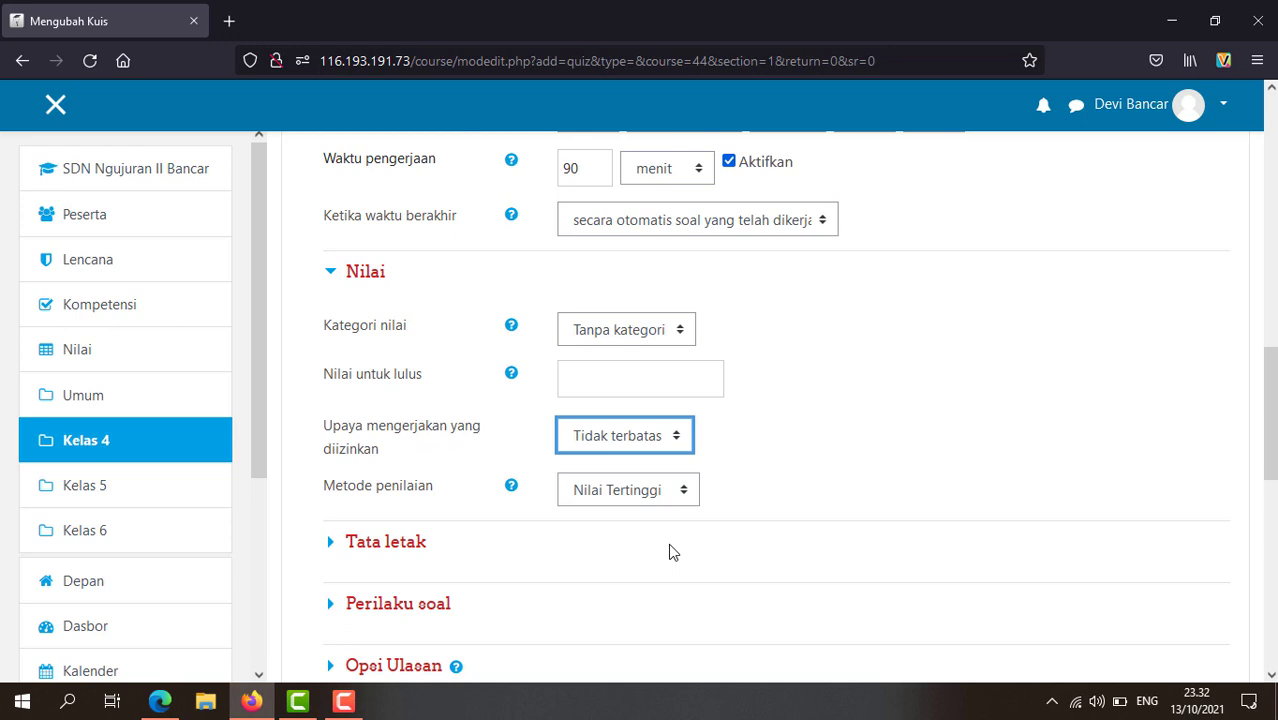
Step: Untick Apabila benar, specific, general and overall feedback for immediately after the attempt
scroll(578, 556, down, 2)
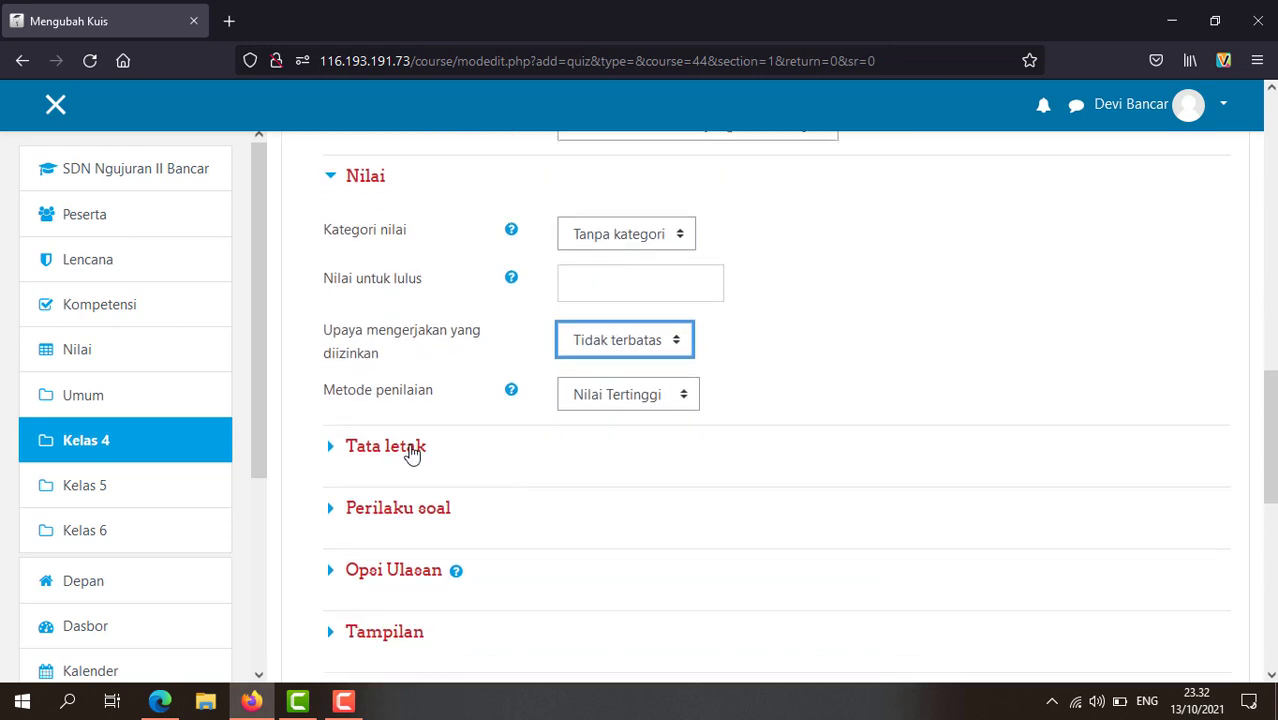
scroll(585, 542, down, 4)
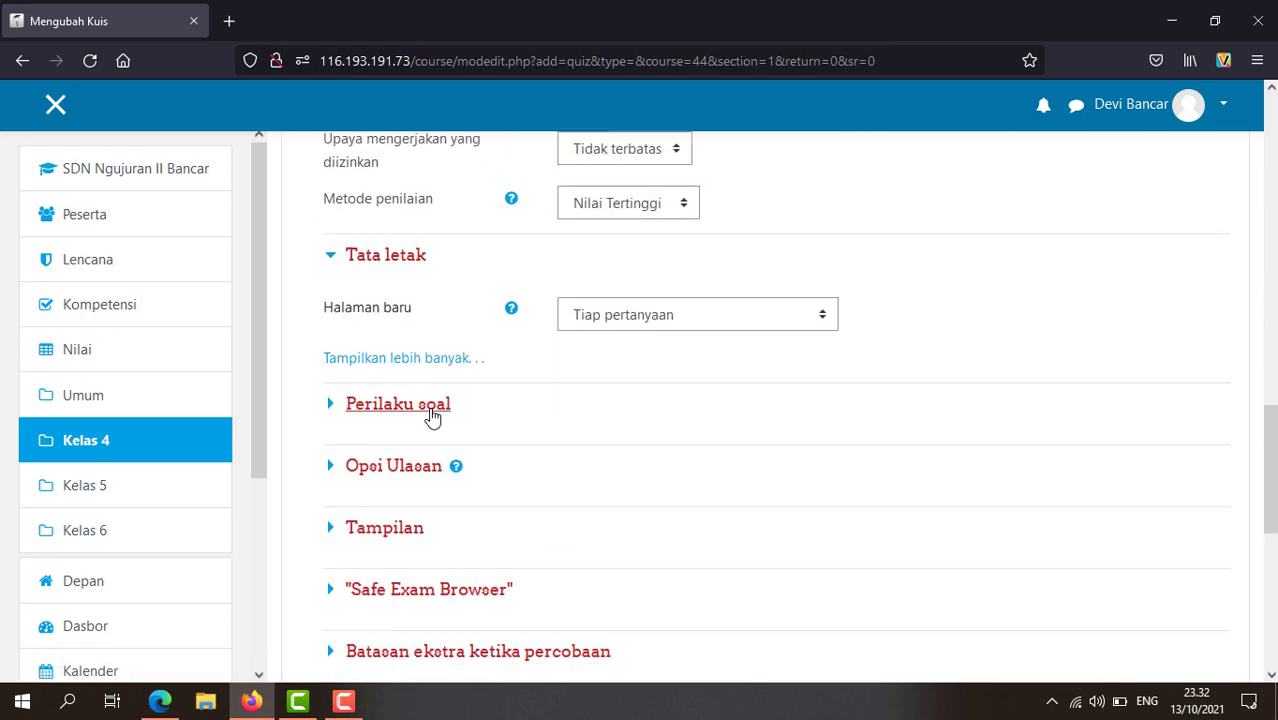
click(428, 410)
scroll(604, 525, down, 4)
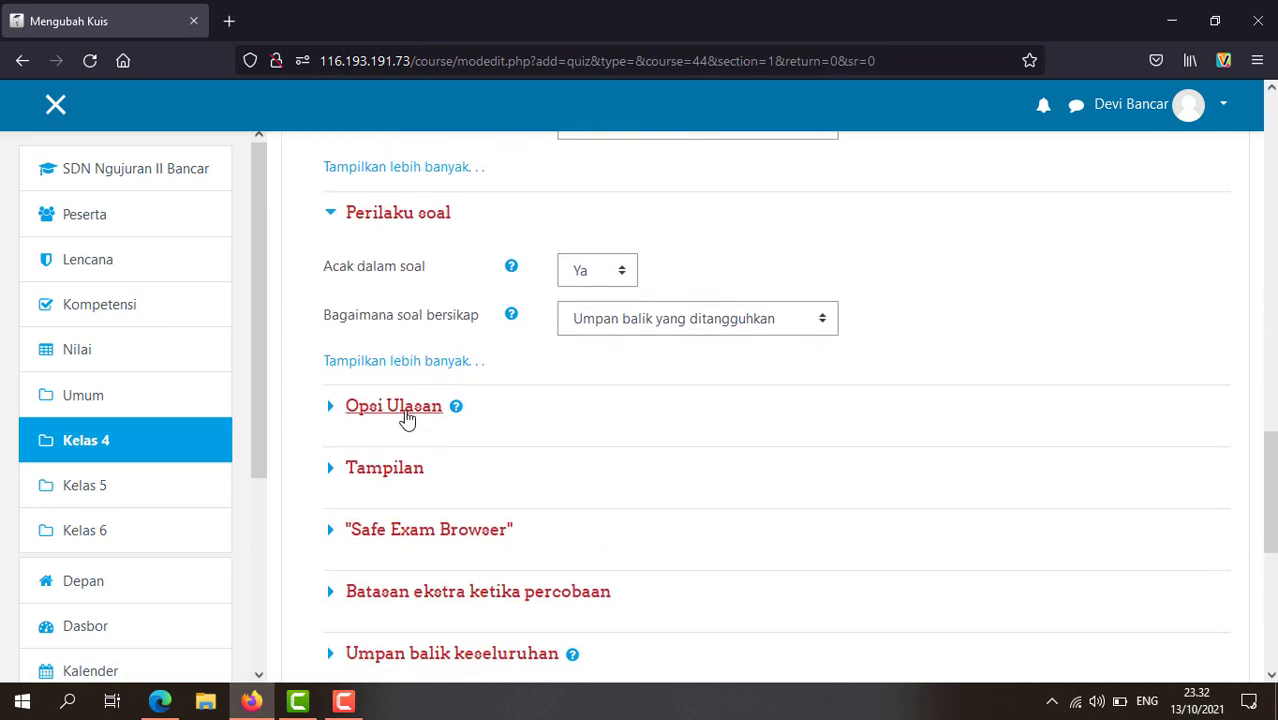
click(485, 410)
scroll(687, 522, down, 4)
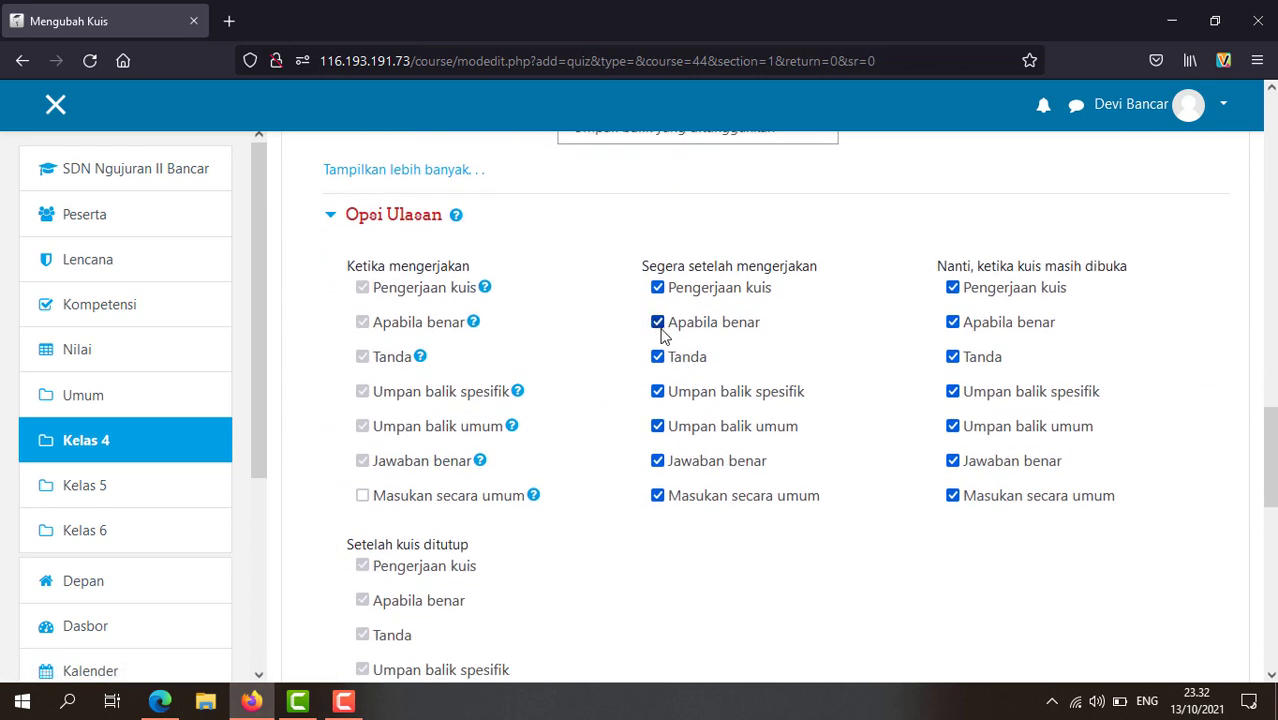
click(658, 324)
click(658, 392)
click(659, 428)
click(659, 496)
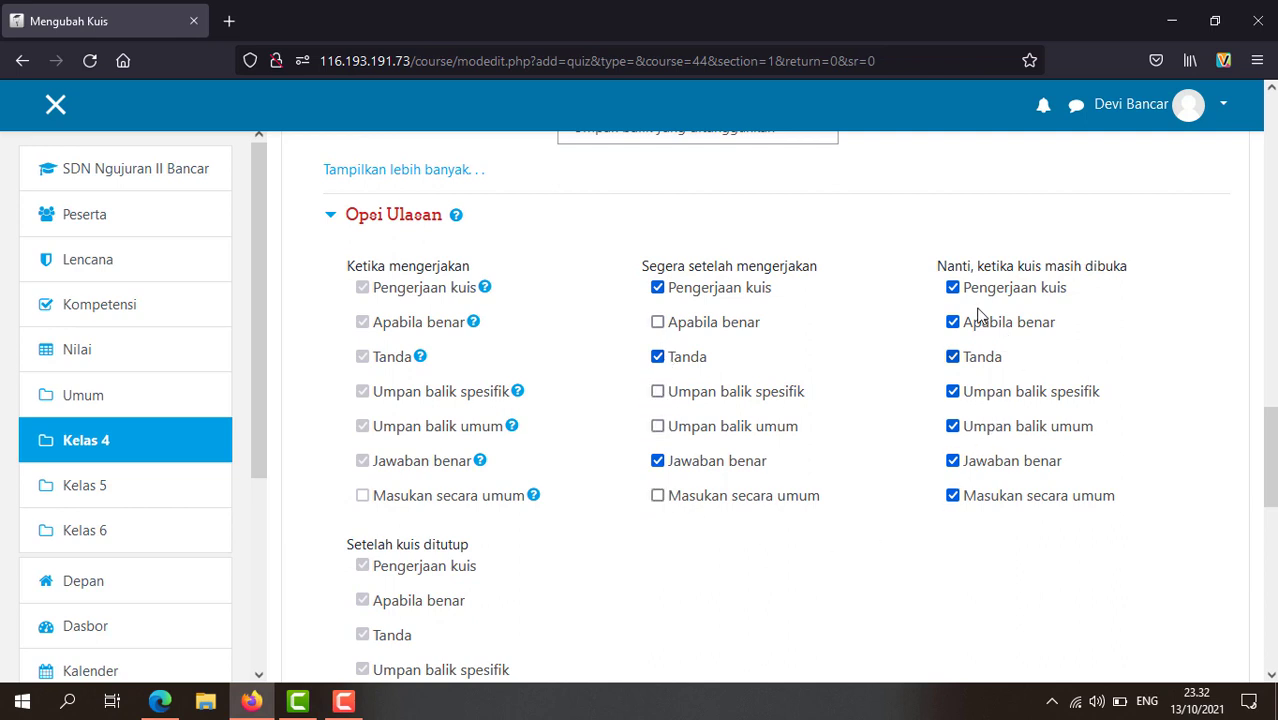
Step: Untick all review items except Pengerjaan kuis and Tanda for while the quiz is open
click(952, 322)
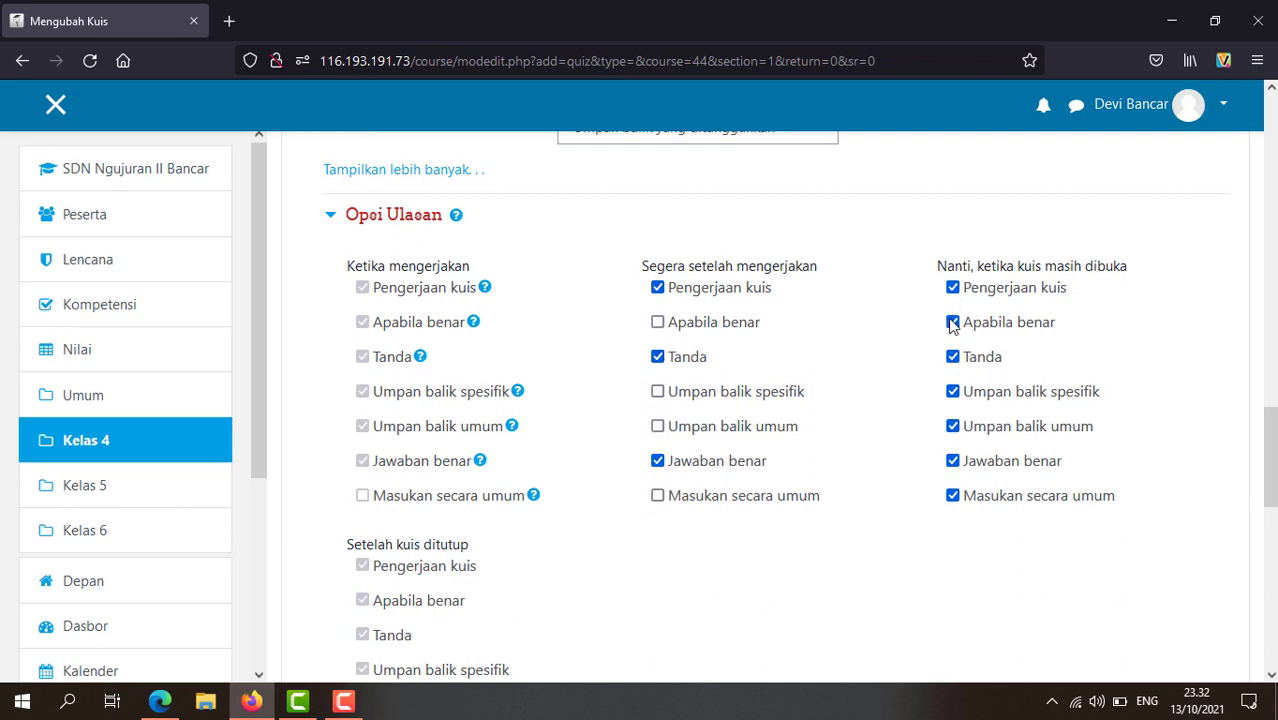
click(952, 392)
click(952, 427)
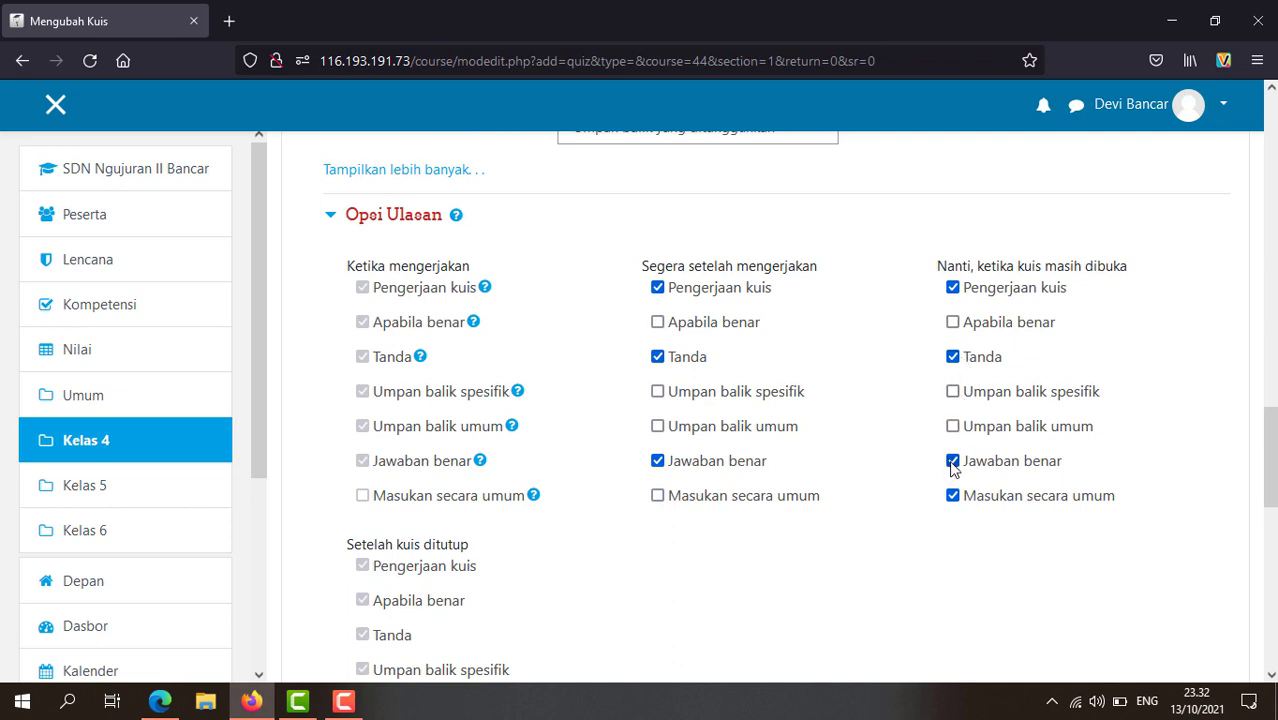
click(952, 461)
click(952, 496)
click(952, 496)
scroll(869, 541, down, 2)
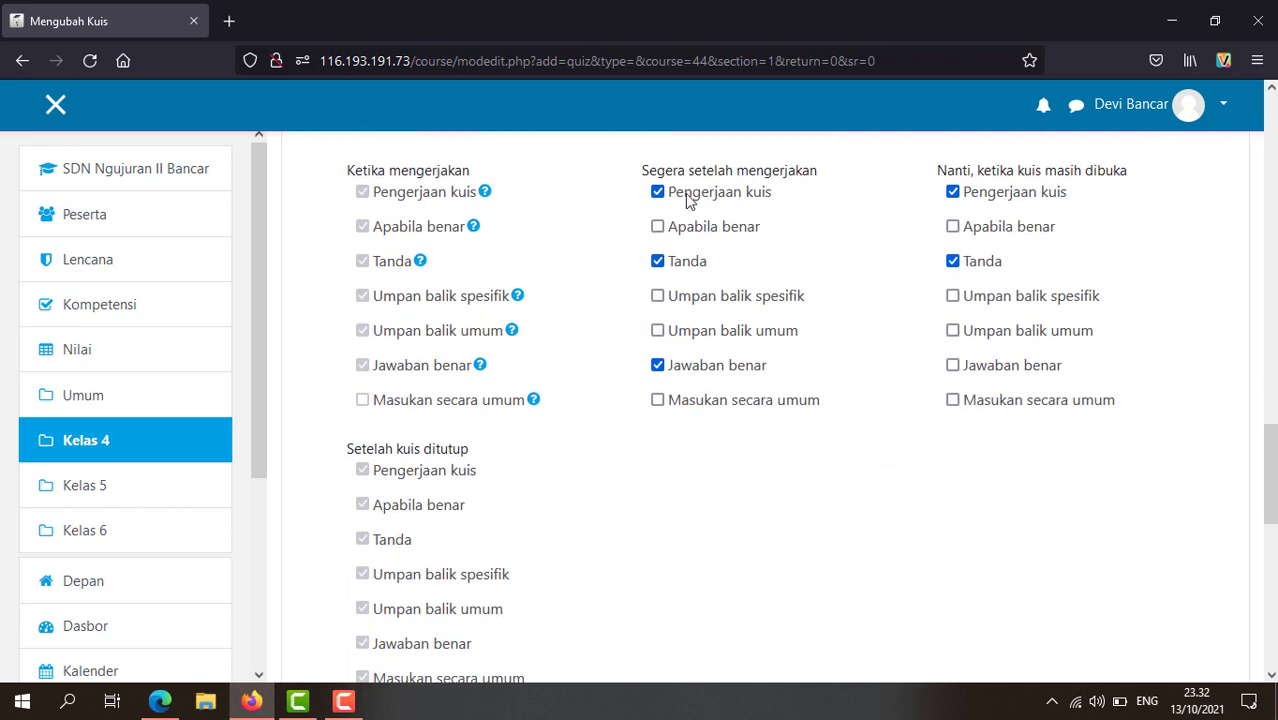
scroll(750, 443, down, 5)
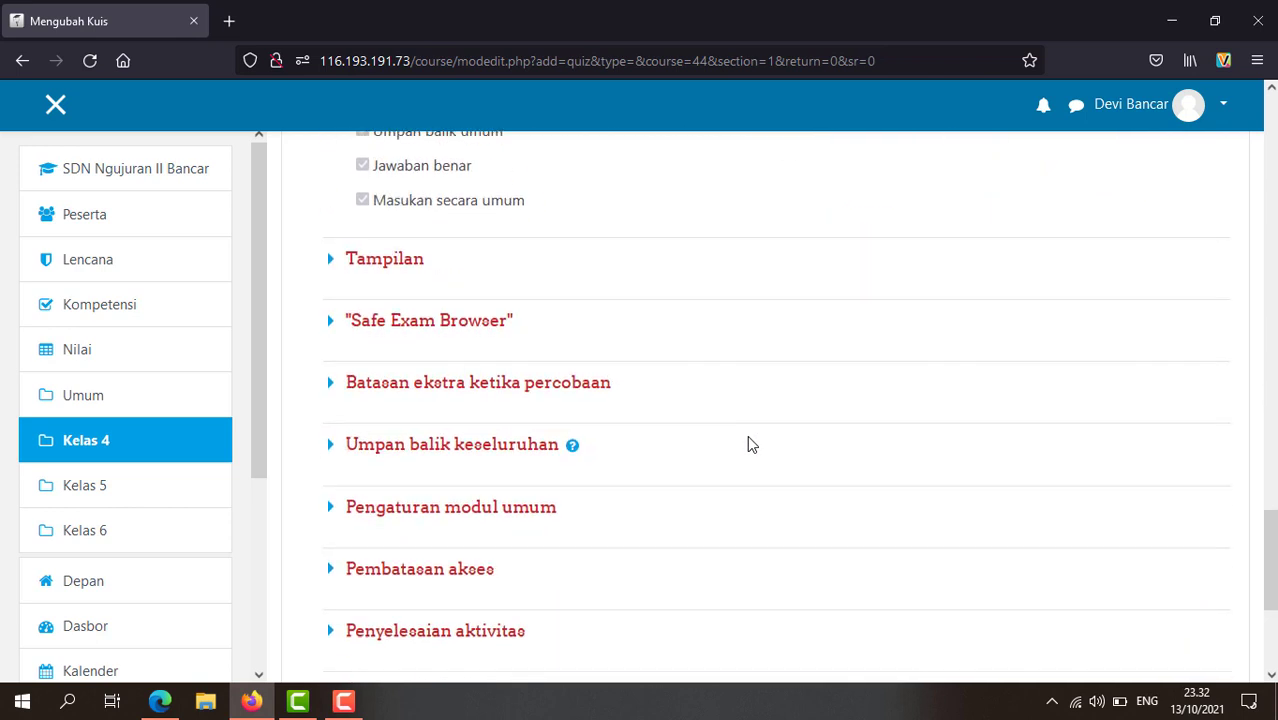
Step: Expand the display, Safe Exam Browser, extra restrictions, overall feedback, common module and access restriction sections
click(420, 266)
scroll(485, 362, down, 2)
click(472, 340)
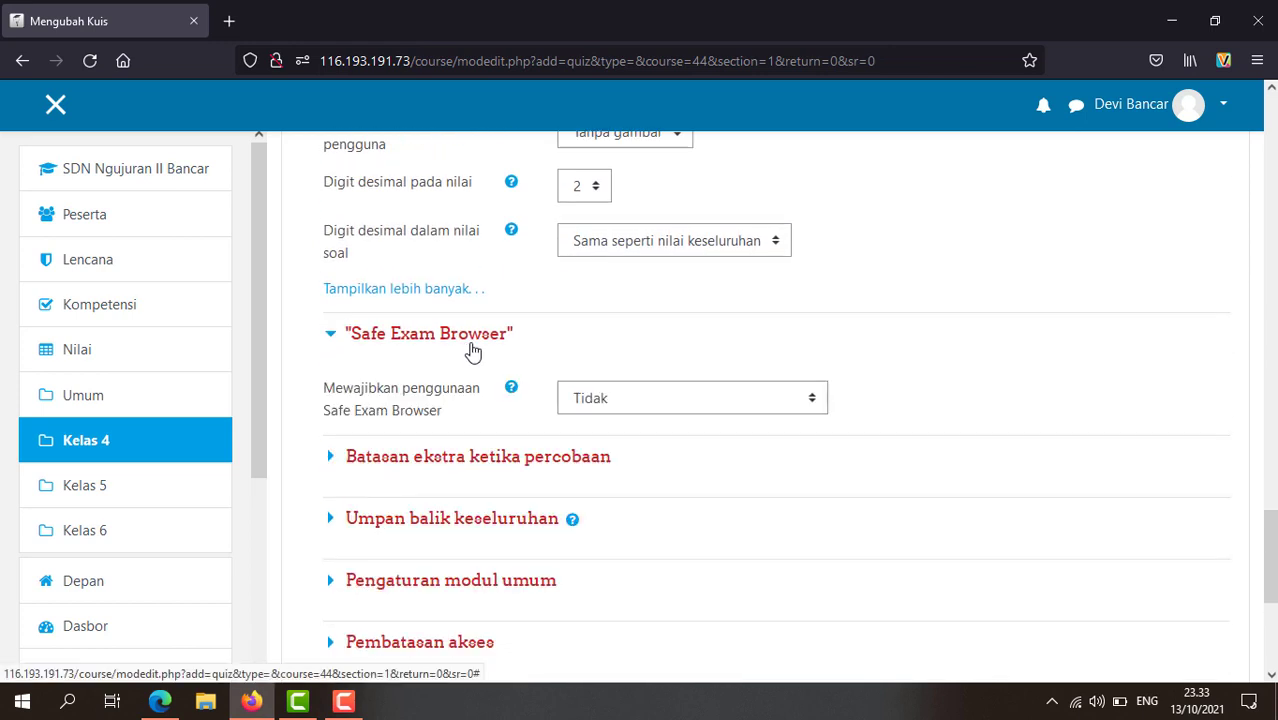
scroll(571, 454, down, 2)
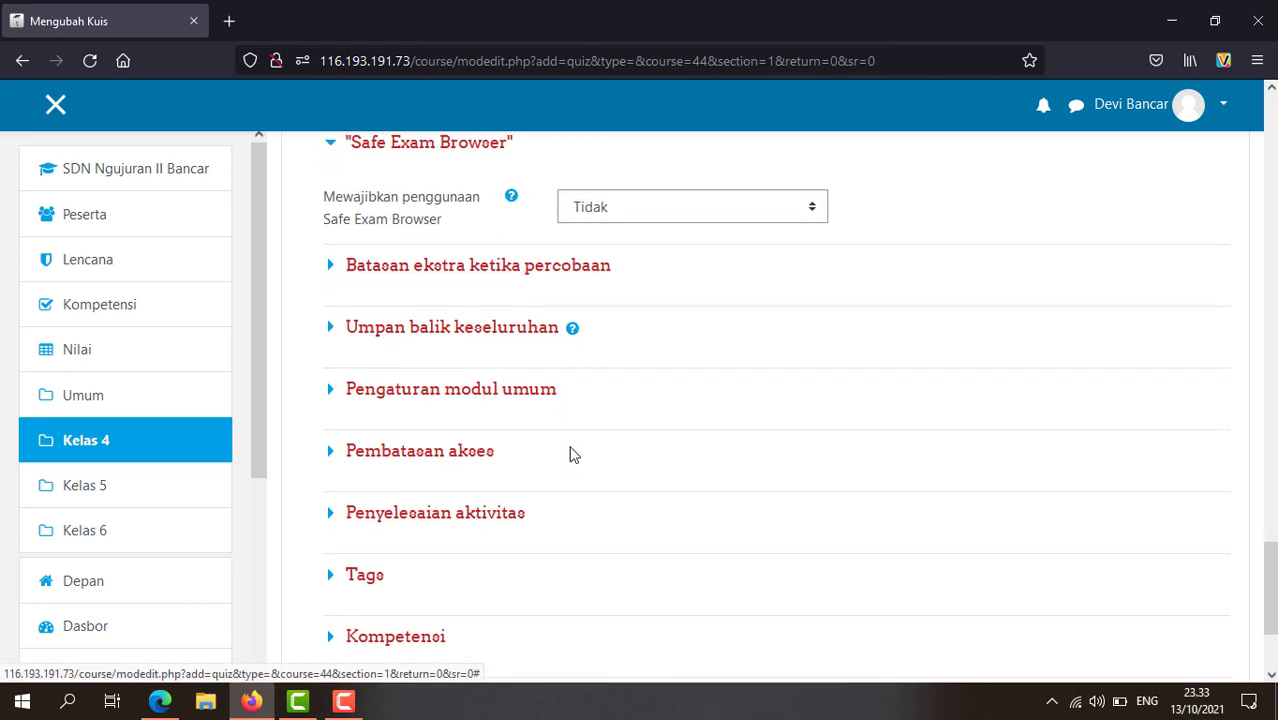
click(476, 268)
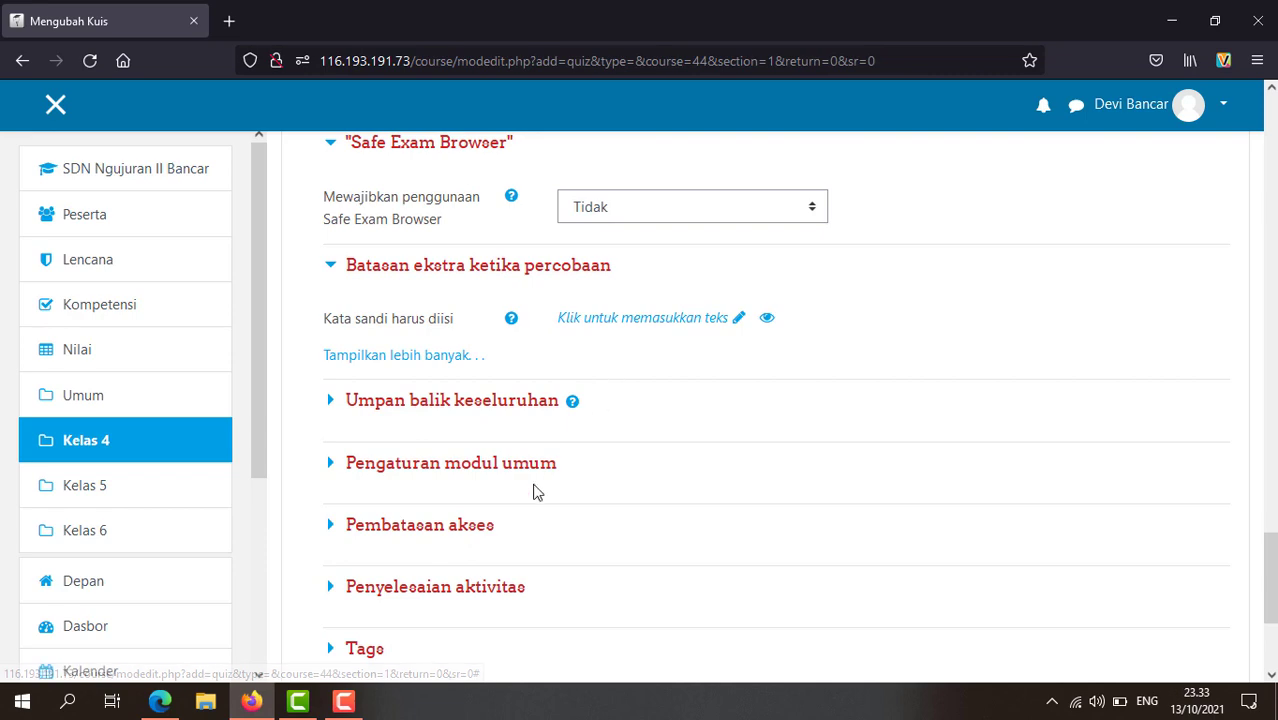
scroll(590, 428, down, 2)
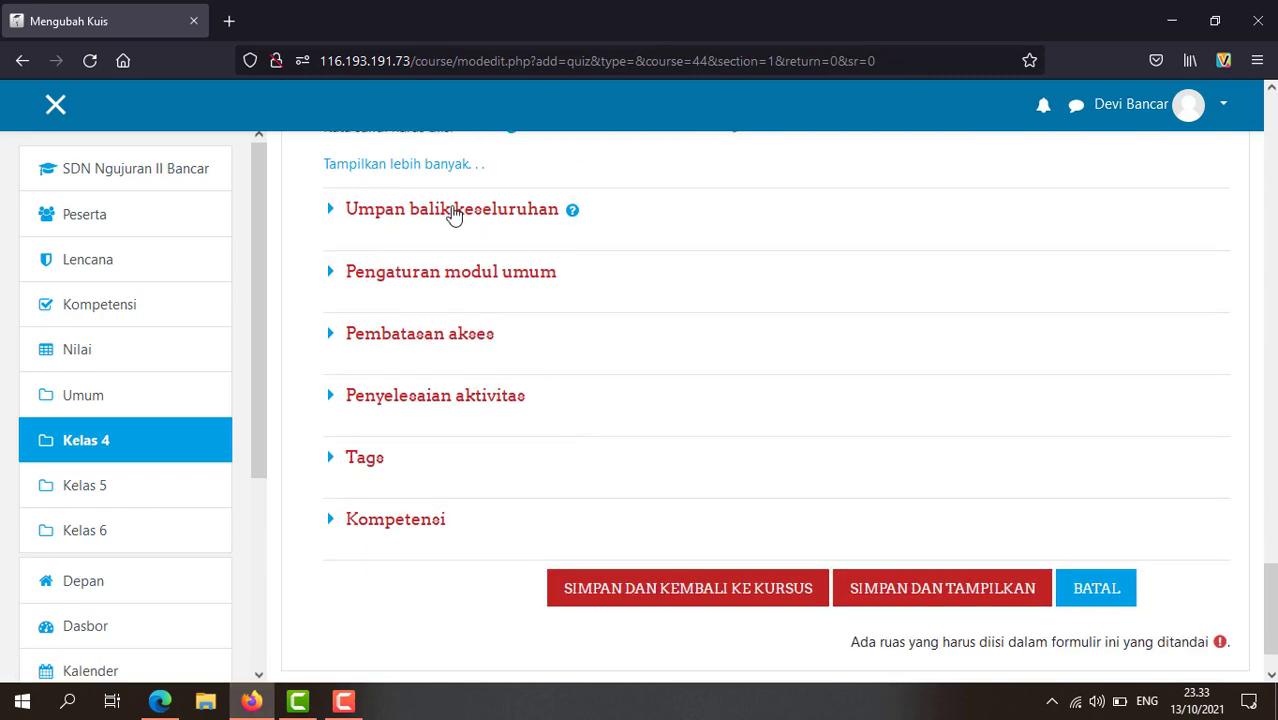
click(532, 211)
scroll(510, 392, down, 5)
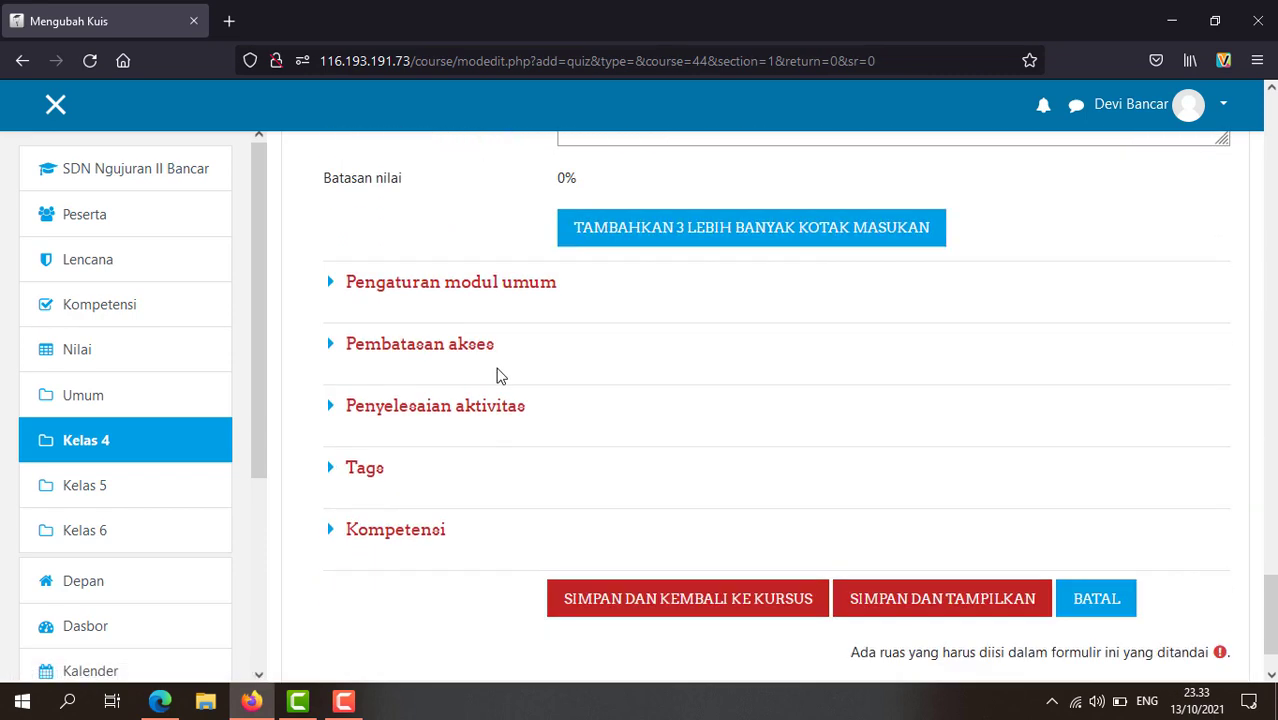
click(460, 288)
scroll(470, 310, down, 3)
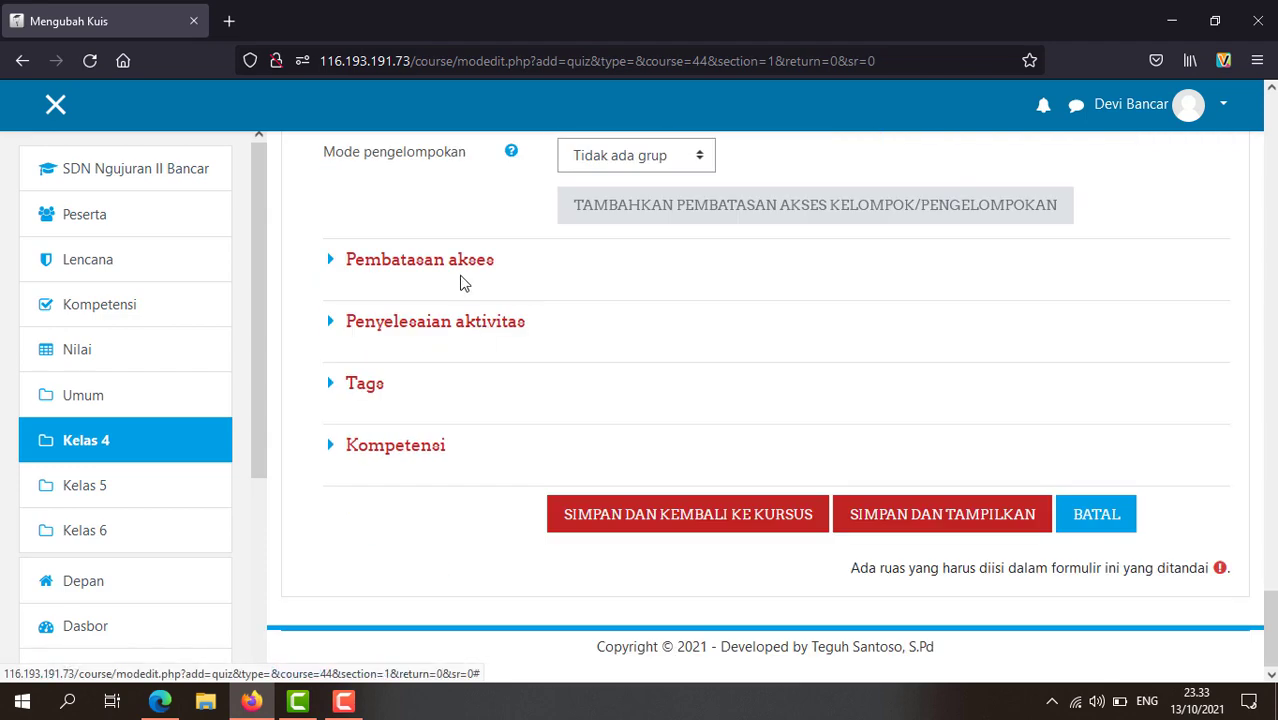
click(466, 272)
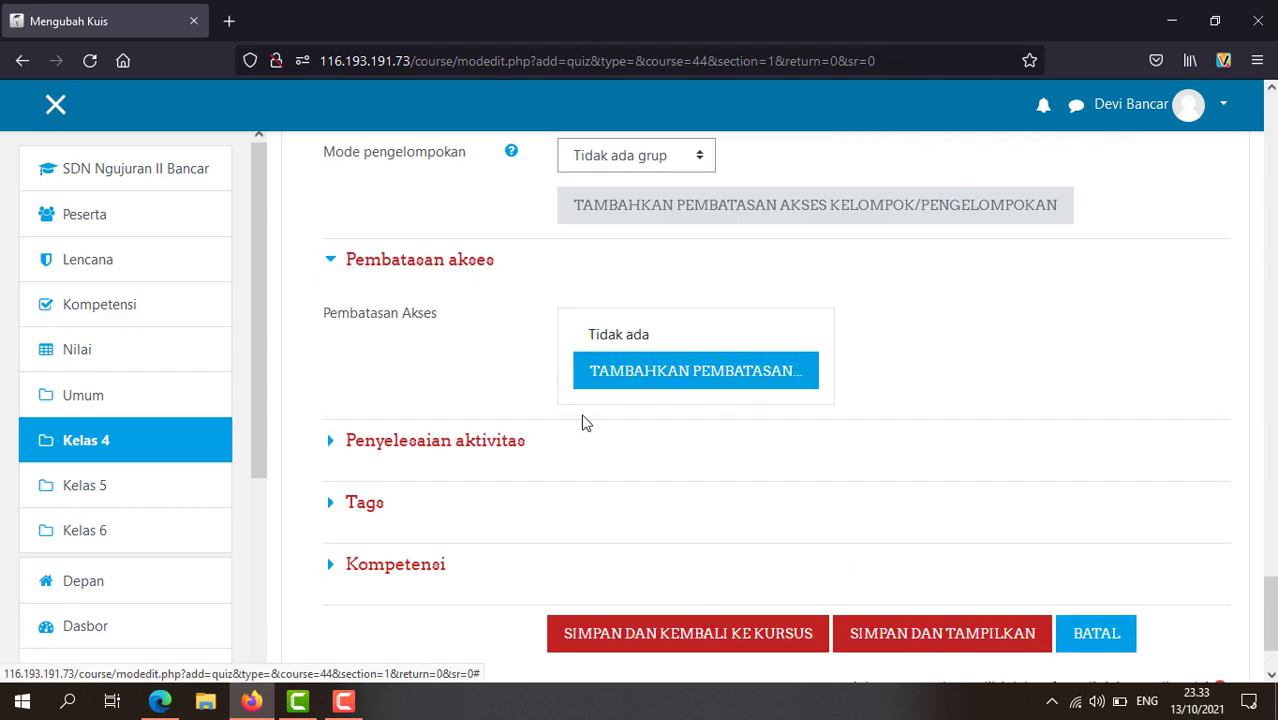
scroll(582, 423, down, 2)
Step: Set completion tracking to 'Aktivitas otomatis lengkap apabila kondisi terpenuhi' and tick Perlu dinilai
click(438, 336)
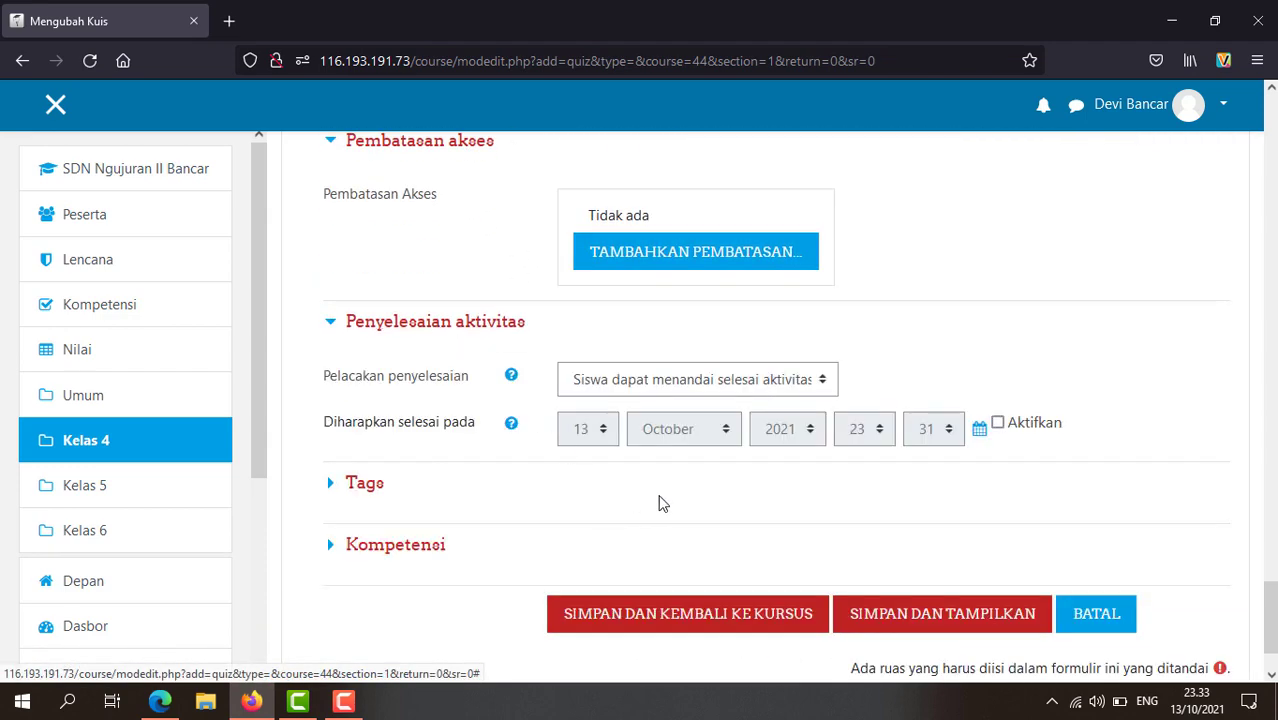
click(824, 381)
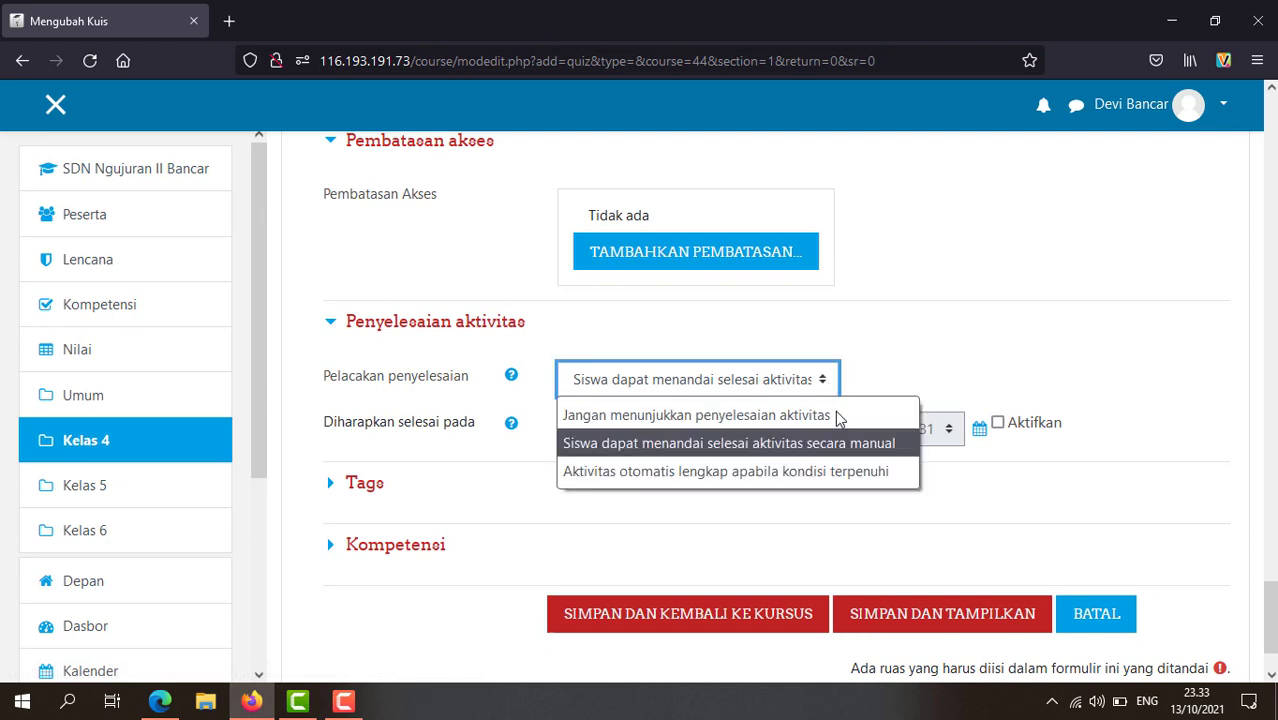
click(828, 469)
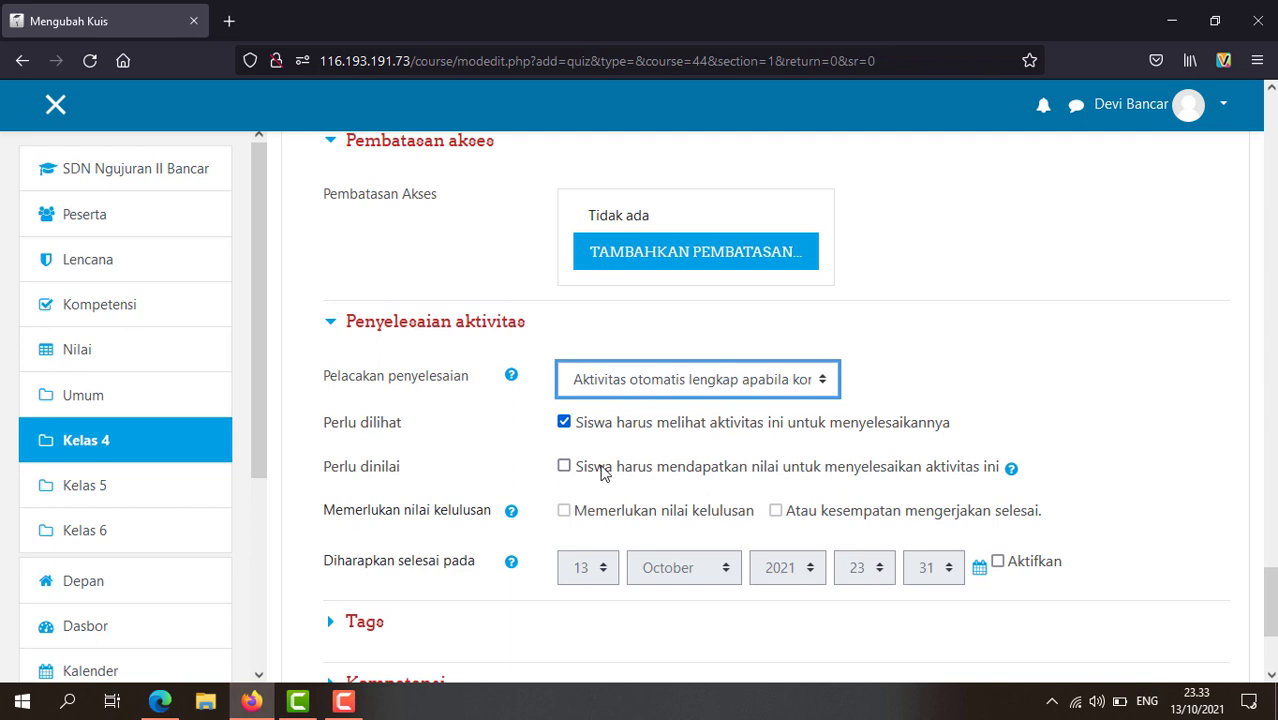
click(564, 465)
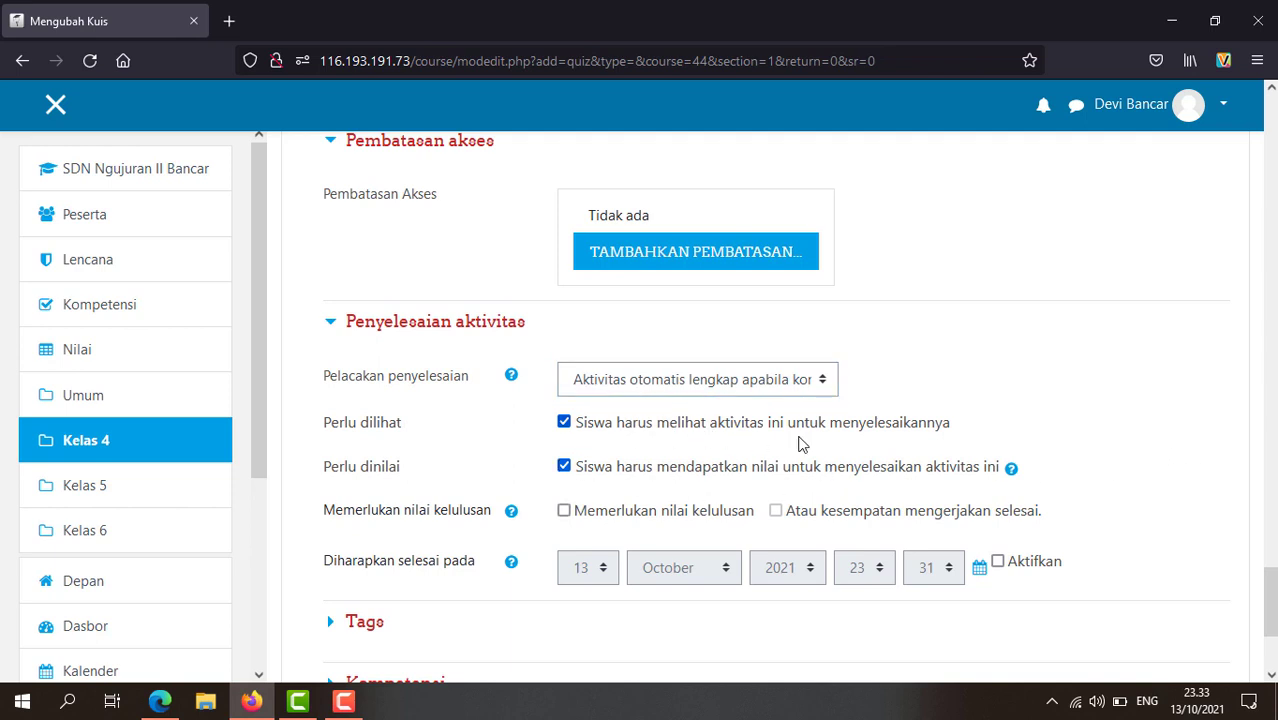
scroll(825, 442, down, 3)
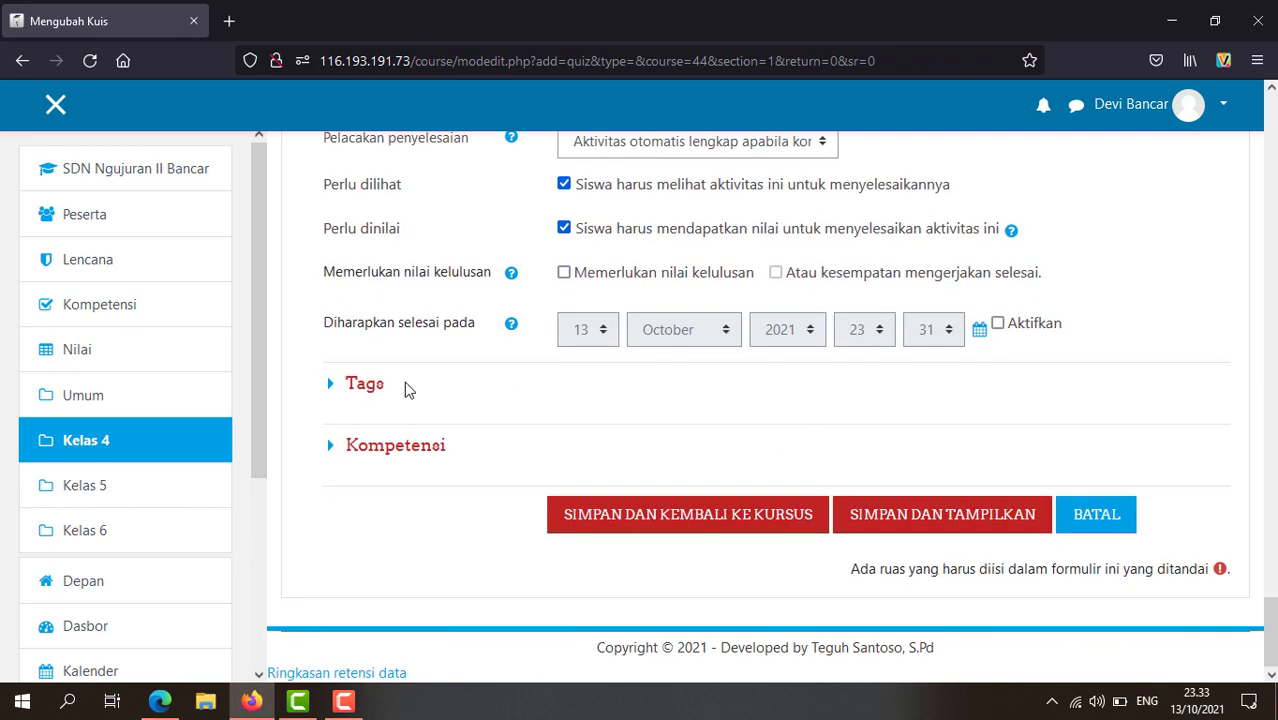
Step: Save the new Kelas IV quiz with SIMPAN DAN TAMPILKAN
click(927, 519)
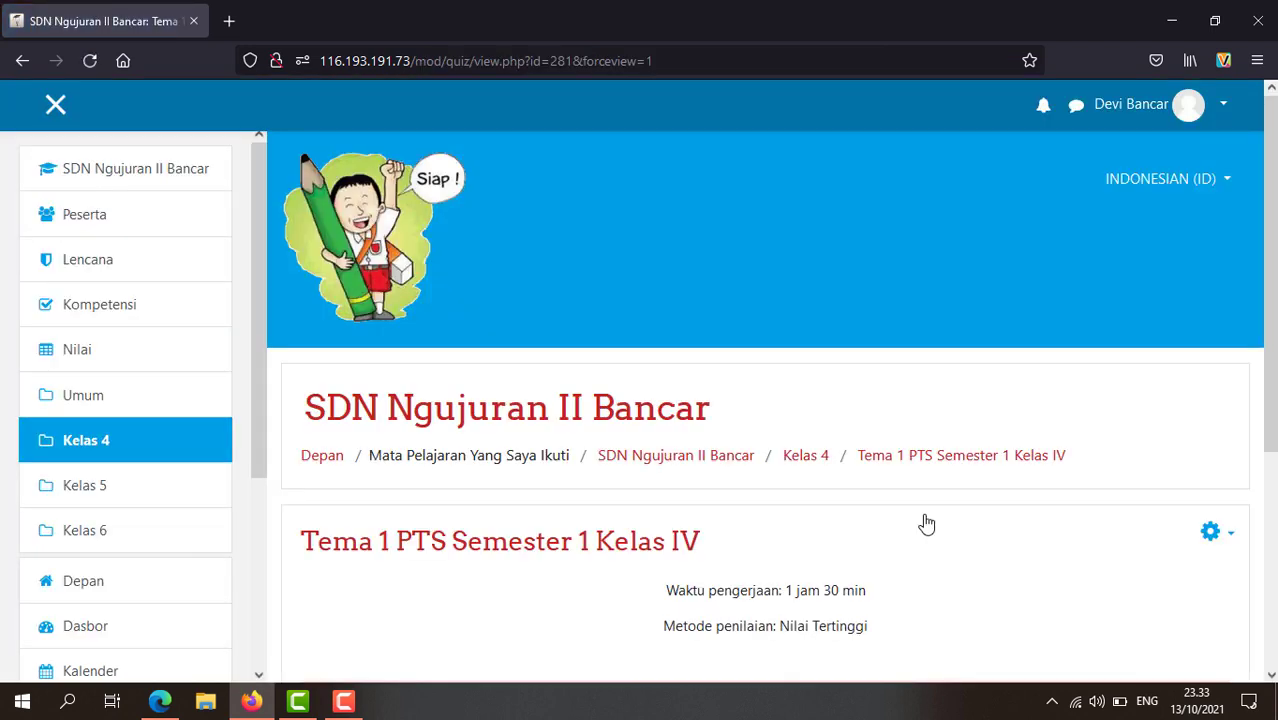
scroll(924, 519, down, 2)
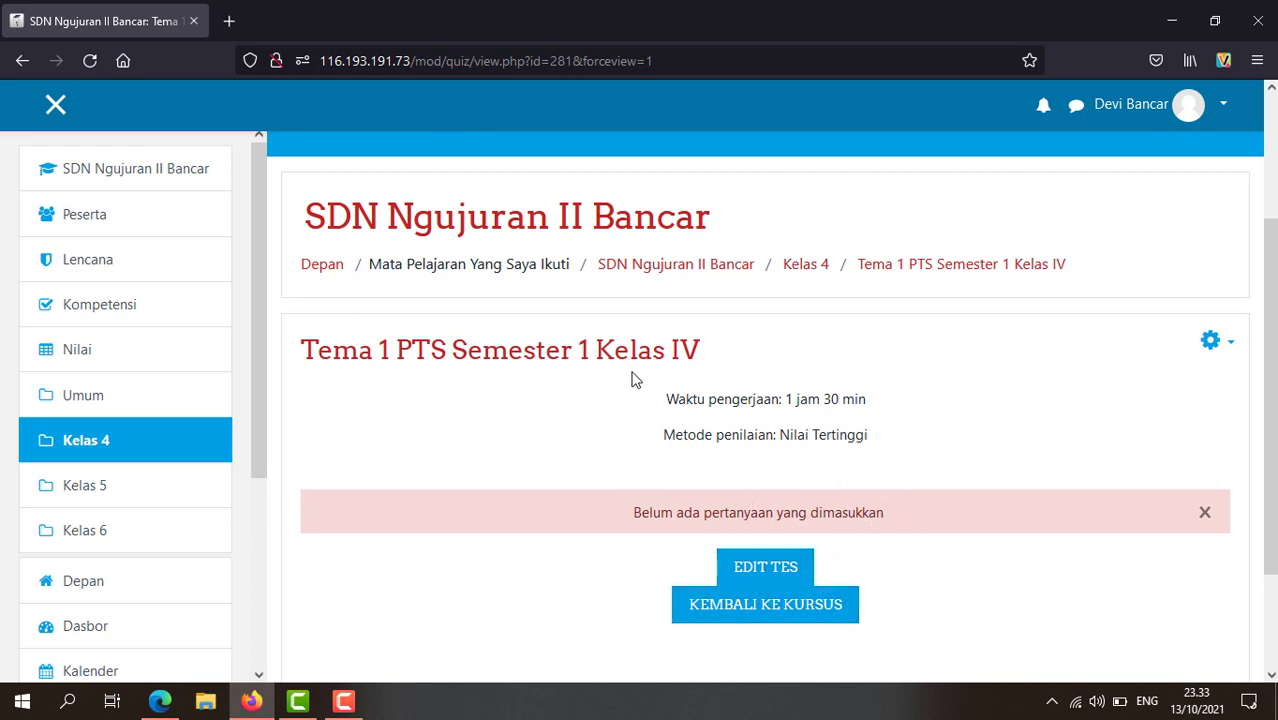
scroll(640, 376, down, 3)
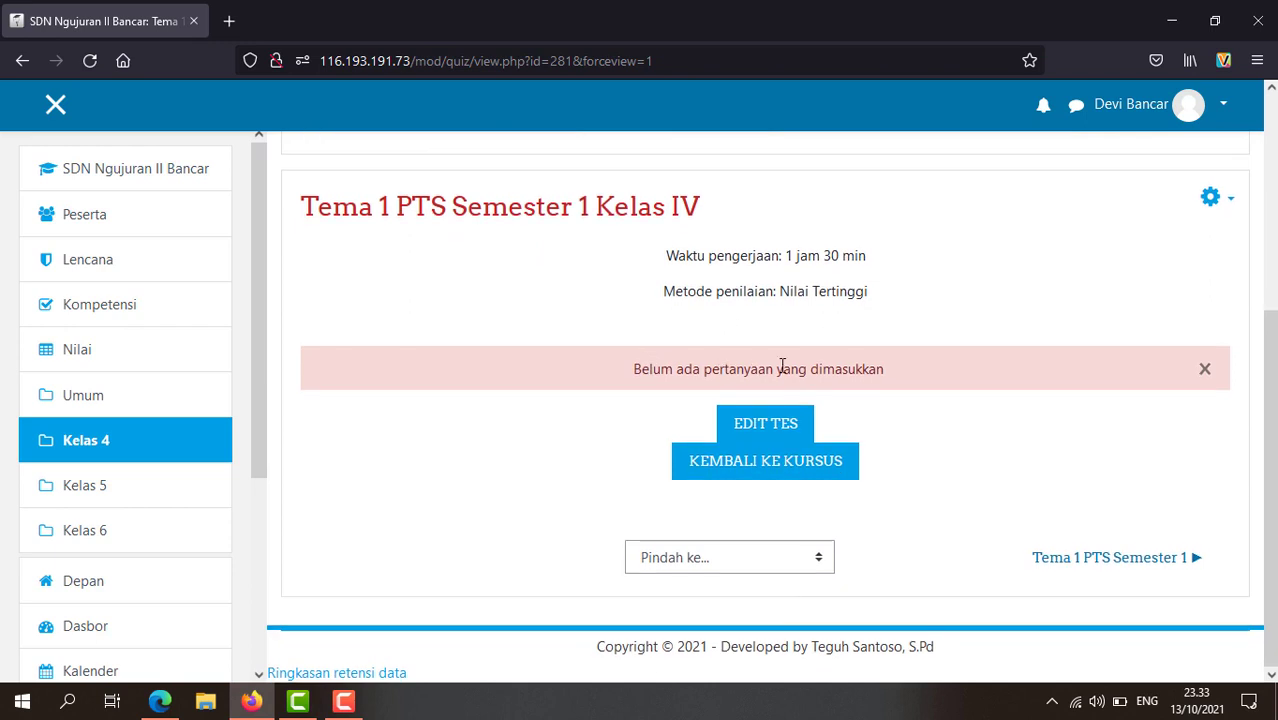
Step: Open the quiz's question editor and change the maximum grade from 10,00 to 100
click(761, 425)
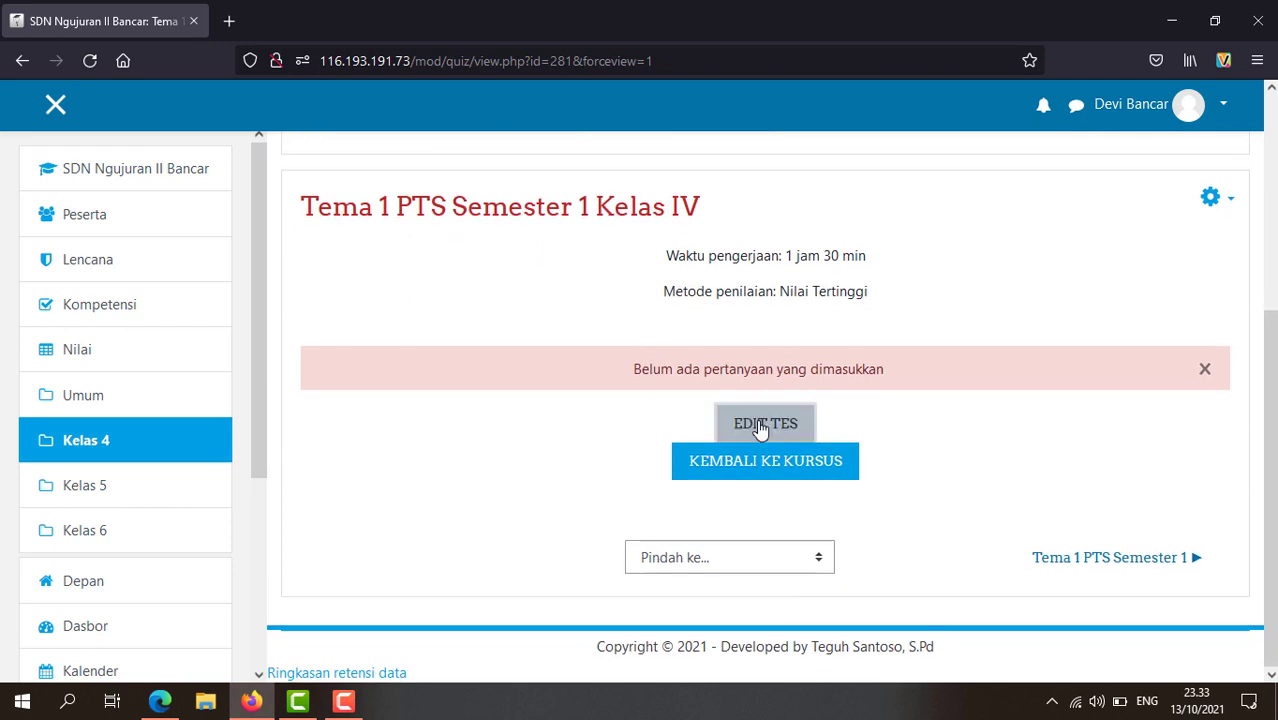
scroll(757, 419, down, 5)
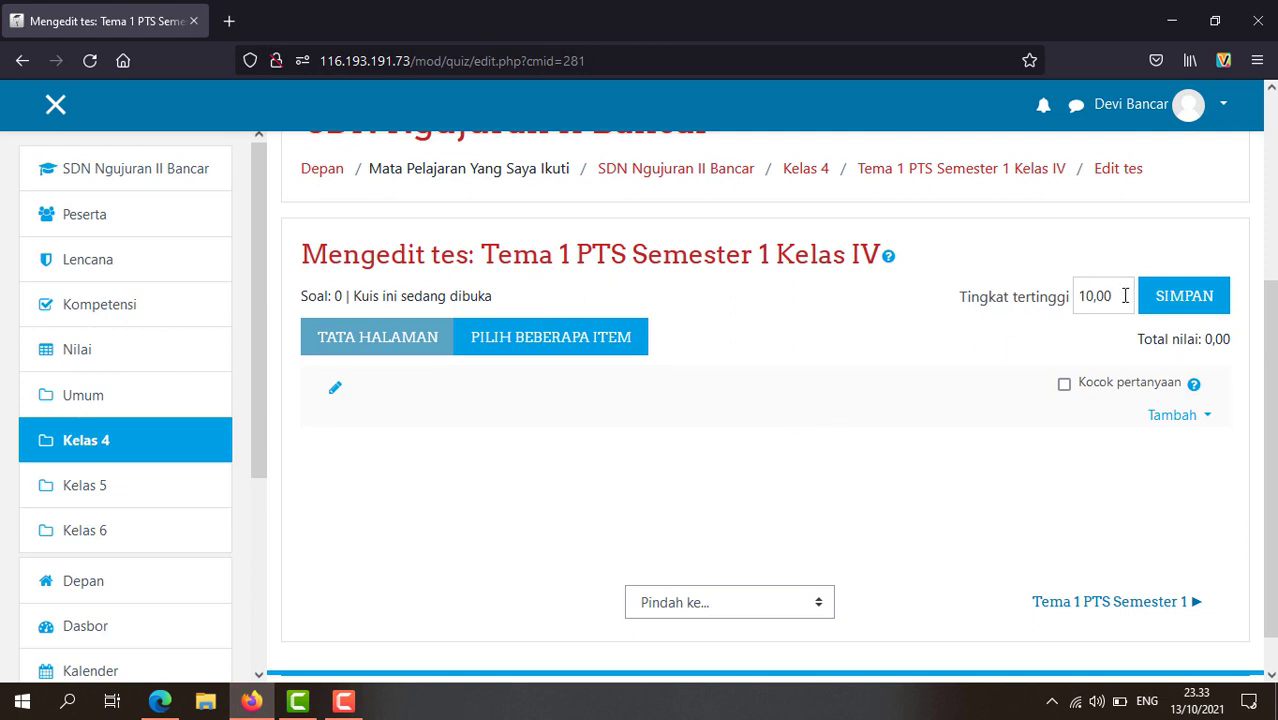
drag(1125, 296, 1025, 296)
text(100)
Step: Save 100,00 as the Kelas IV quiz's maximum grade and begin adding a new question
click(1182, 298)
click(1206, 418)
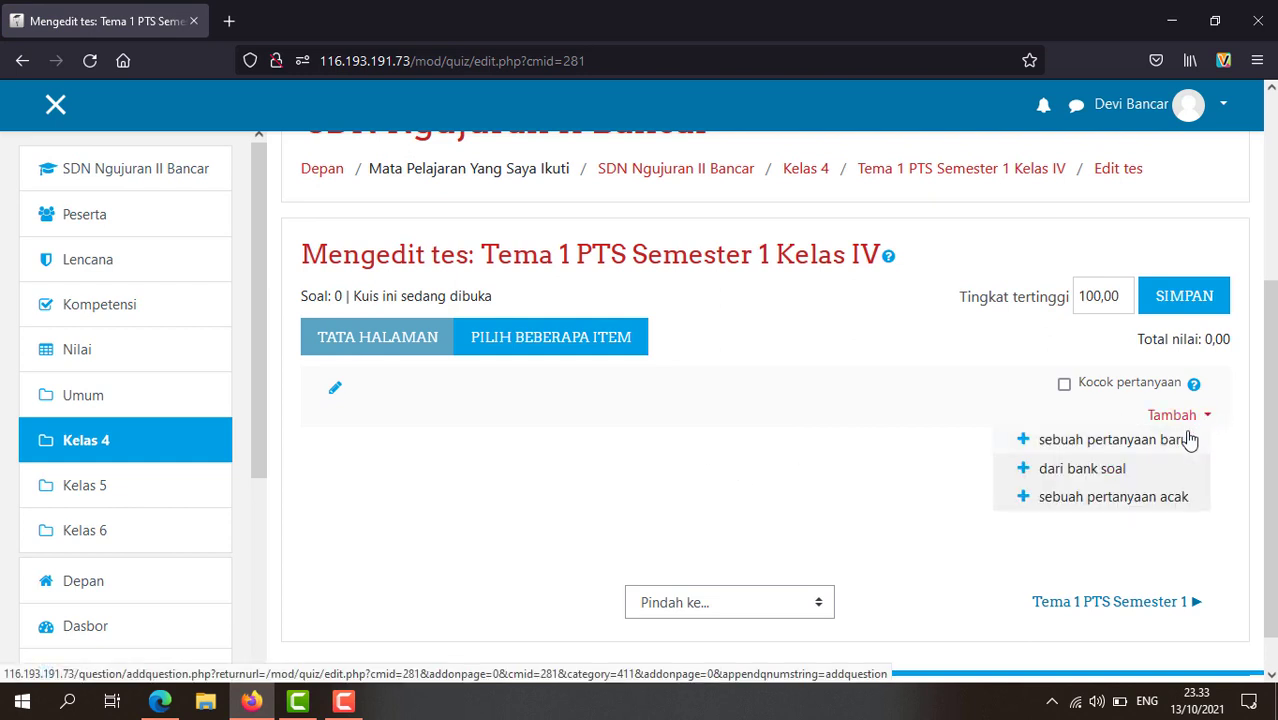
click(1100, 449)
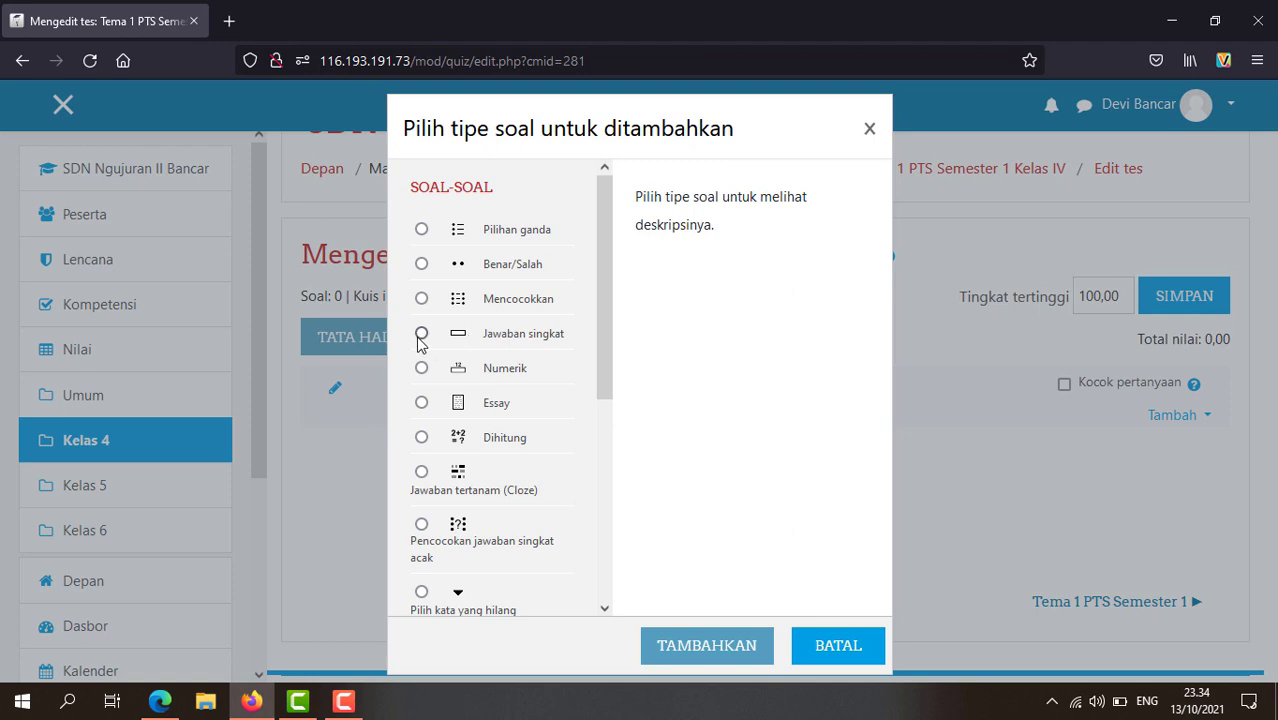
Step: Choose the multiple-choice (Pilihan ganda) question type to open its blank form
click(421, 231)
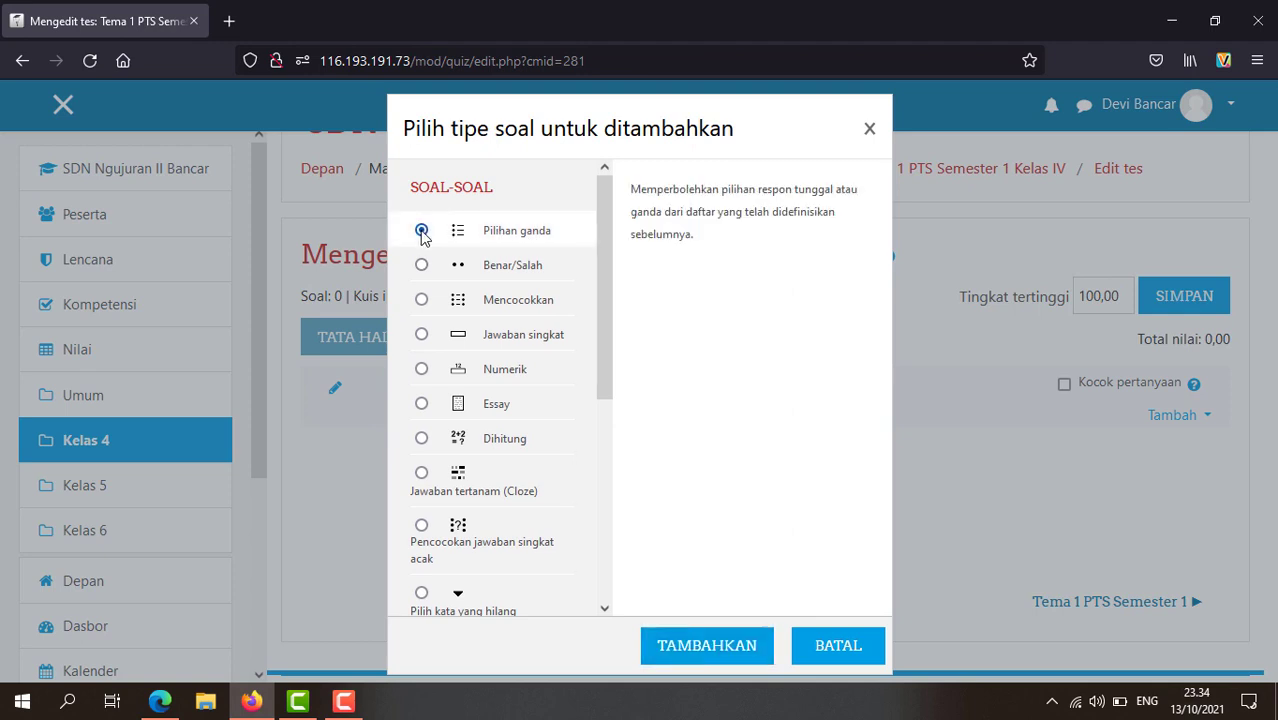
click(687, 648)
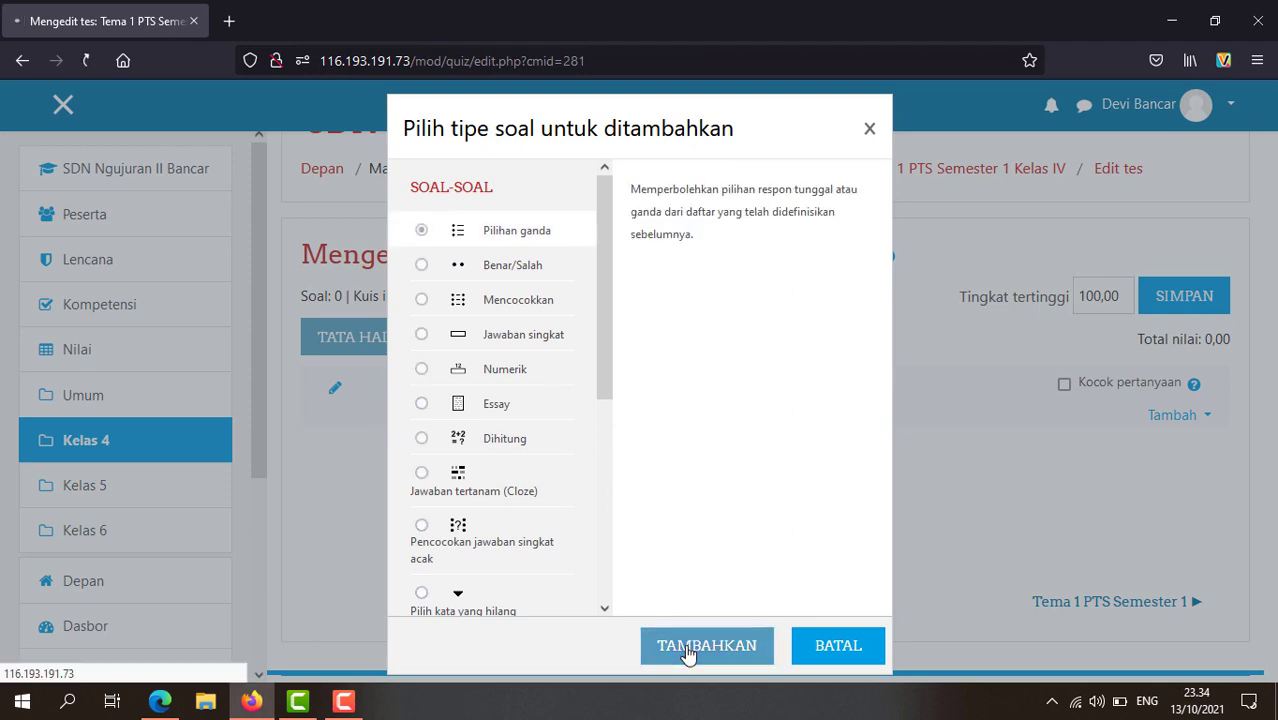
scroll(613, 585, down, 4)
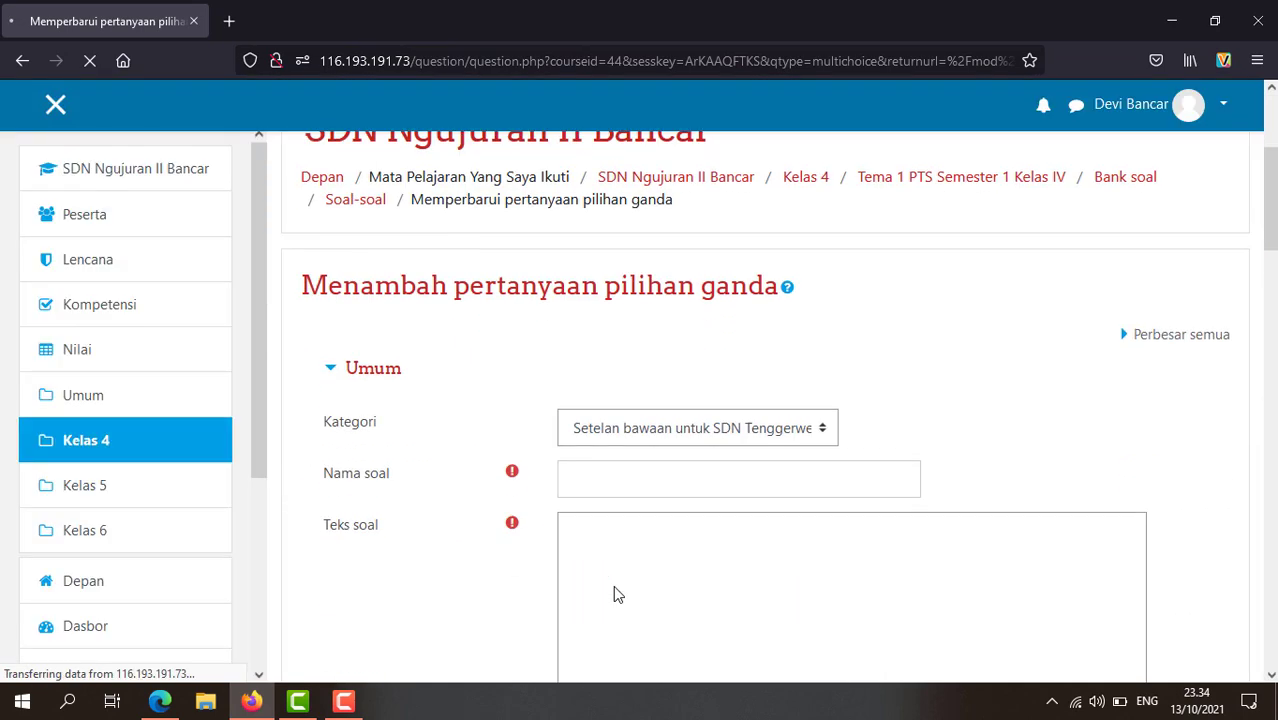
scroll(605, 522, down, 1)
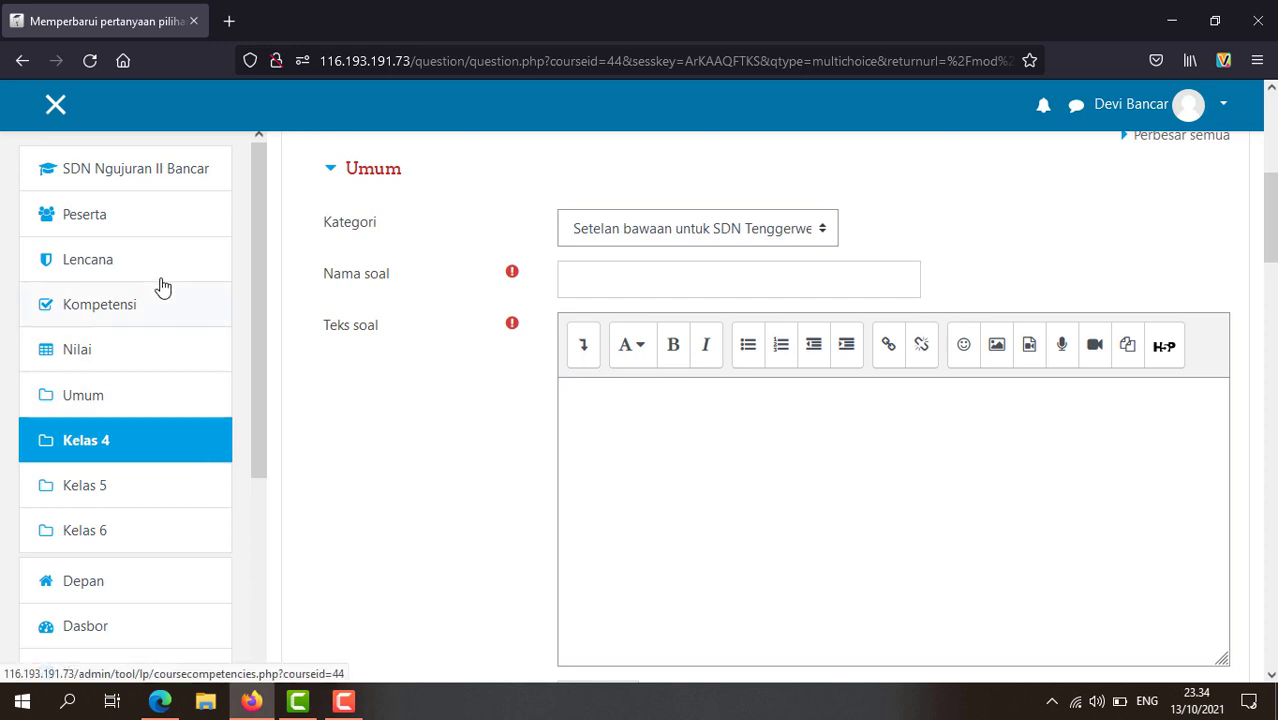
scroll(609, 405, up, 3)
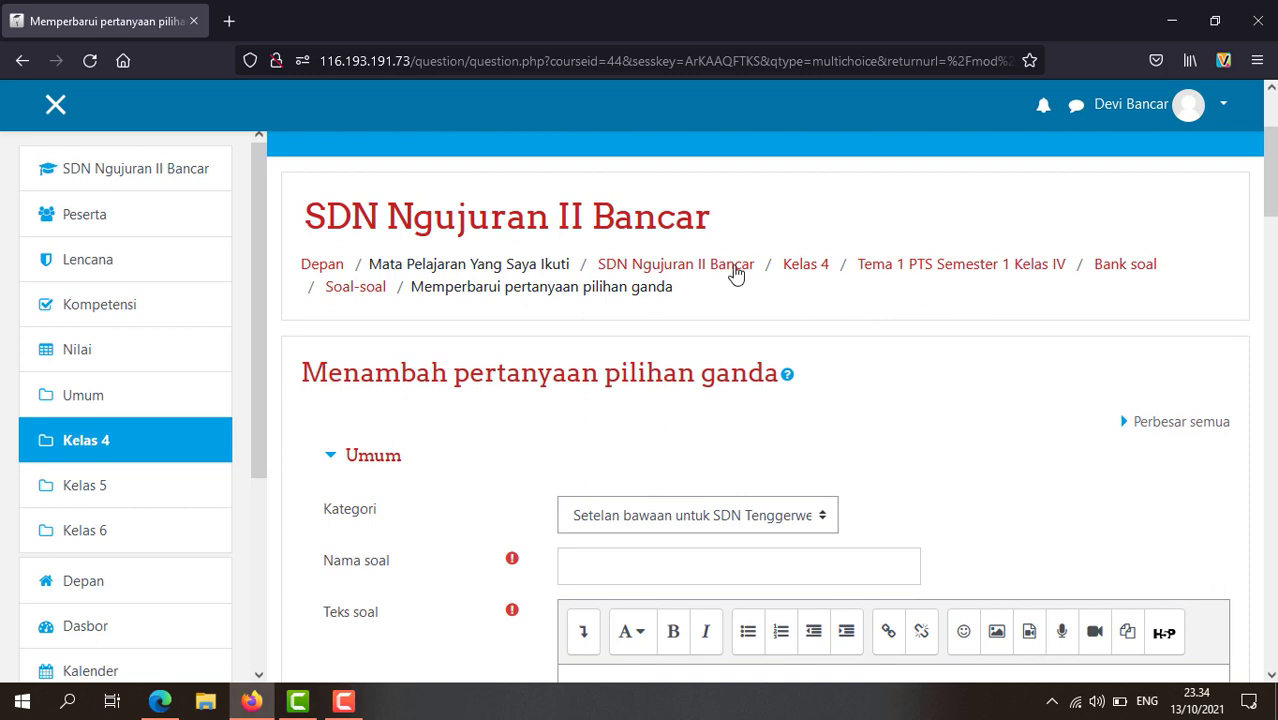
right_click(730, 268)
Step: Open the course page in a second tab and switch to it
click(776, 287)
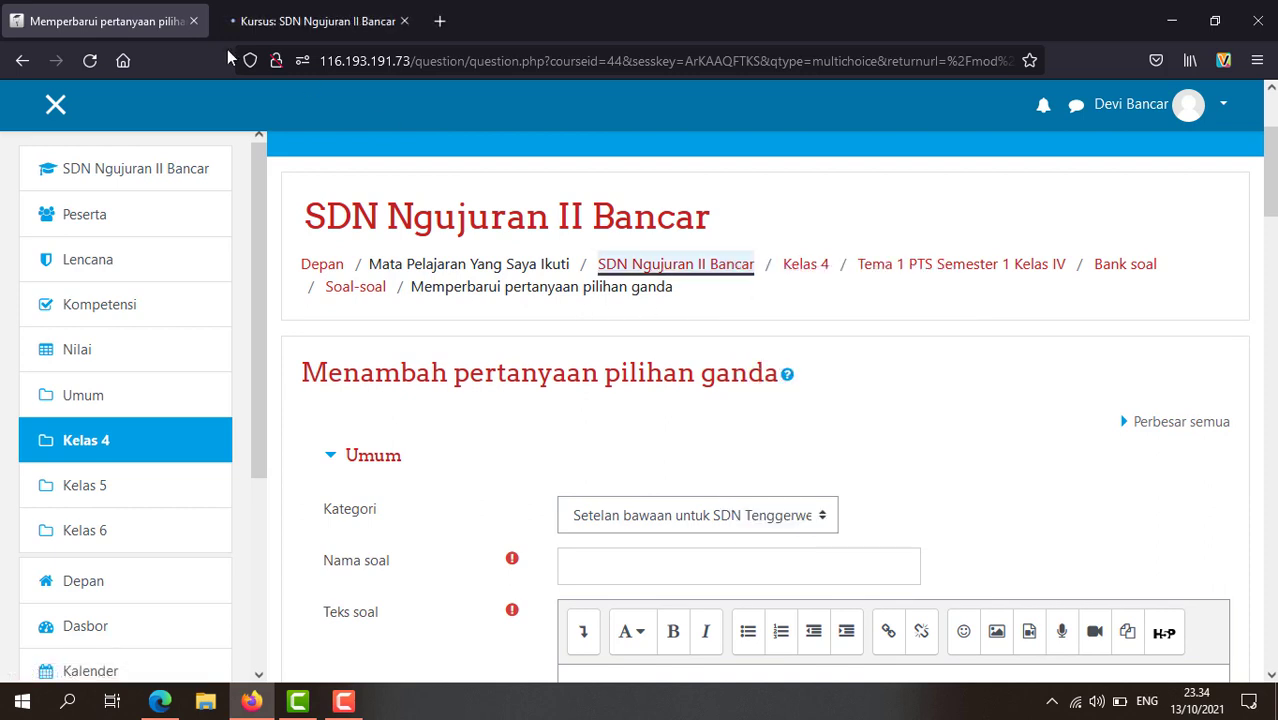
scroll(690, 480, down, 4)
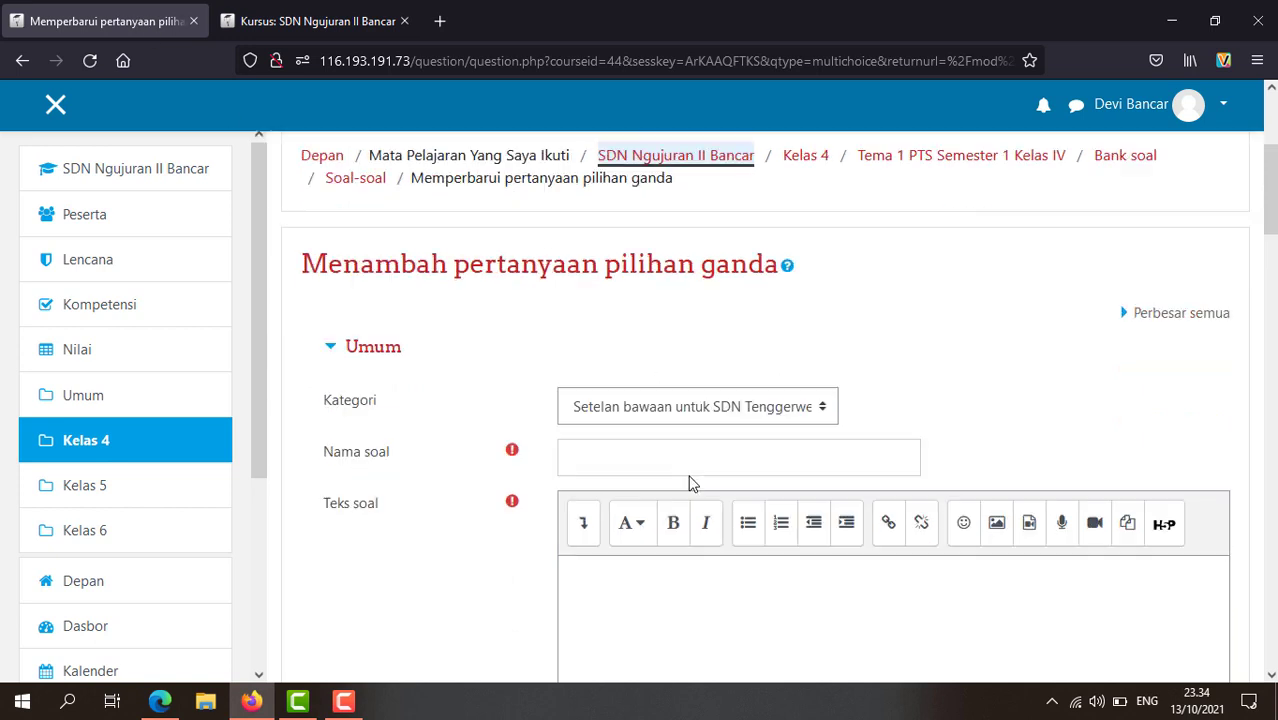
scroll(688, 477, up, 2)
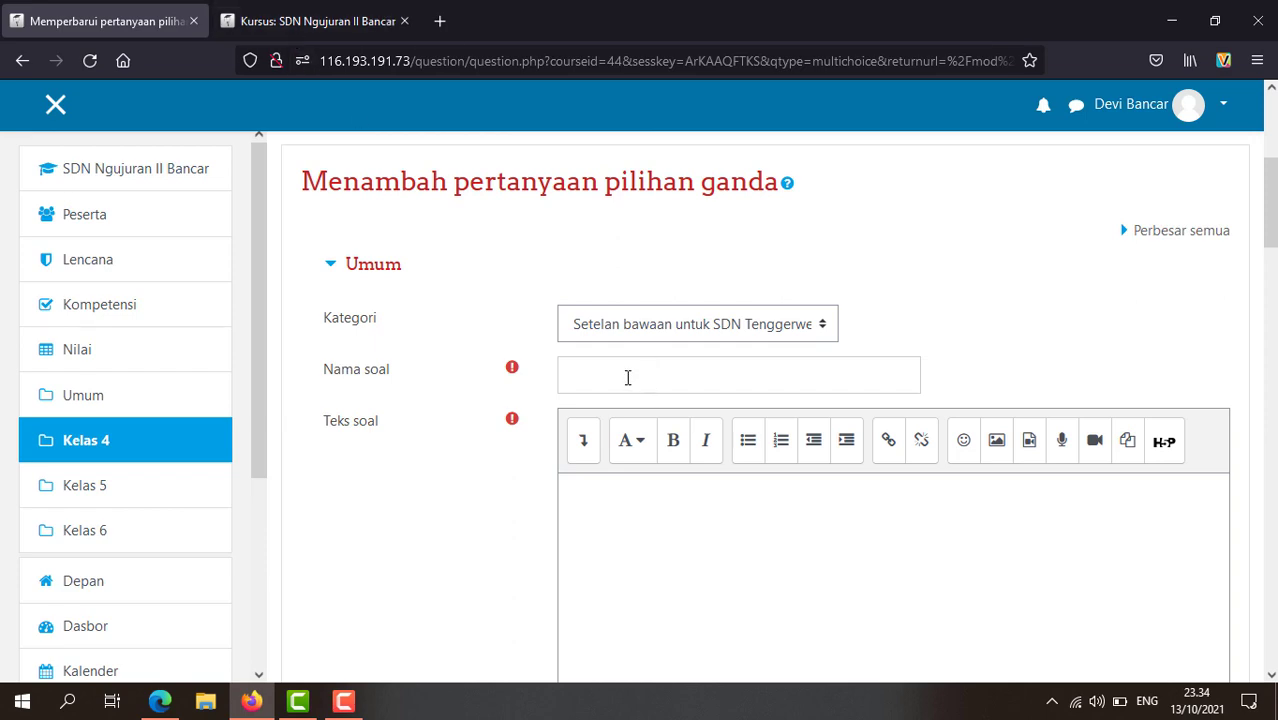
click(310, 21)
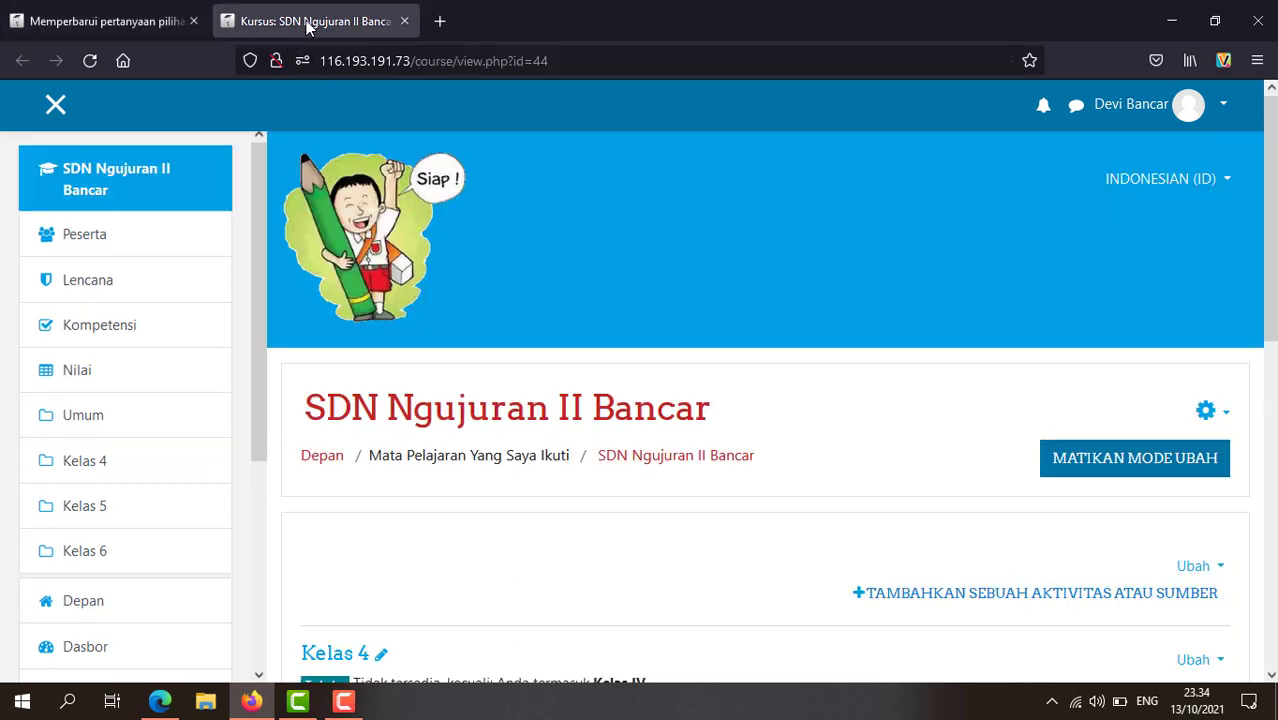
scroll(599, 470, down, 4)
scroll(598, 474, down, 5)
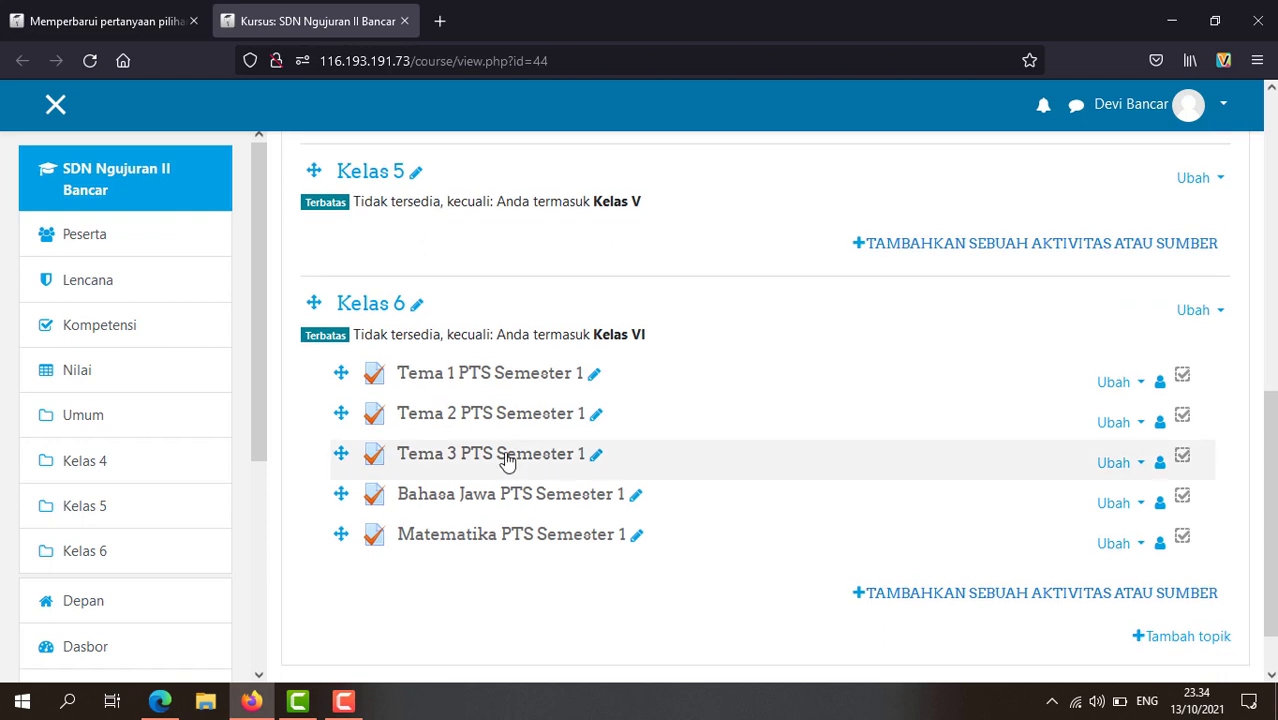
Step: Open the Kelas 6 quiz Tema 1 PTS Semester 1 and its Edit kuis question list
click(497, 377)
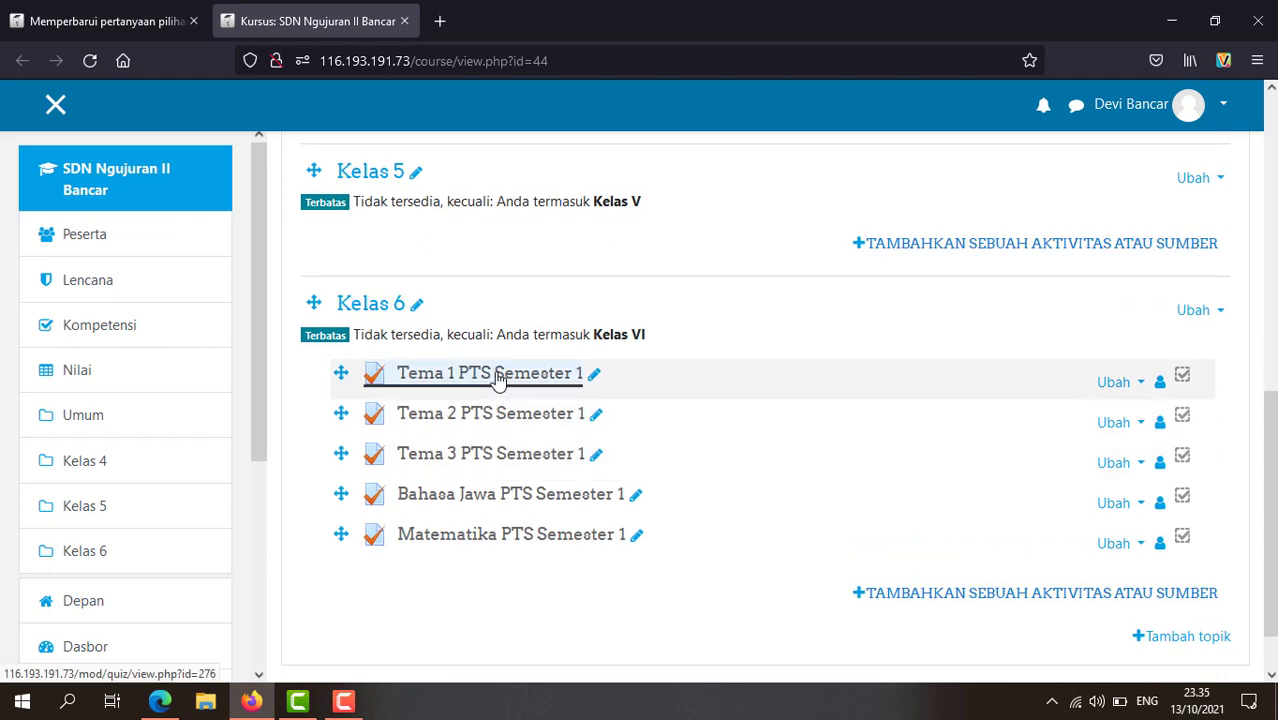
scroll(560, 470, down, 3)
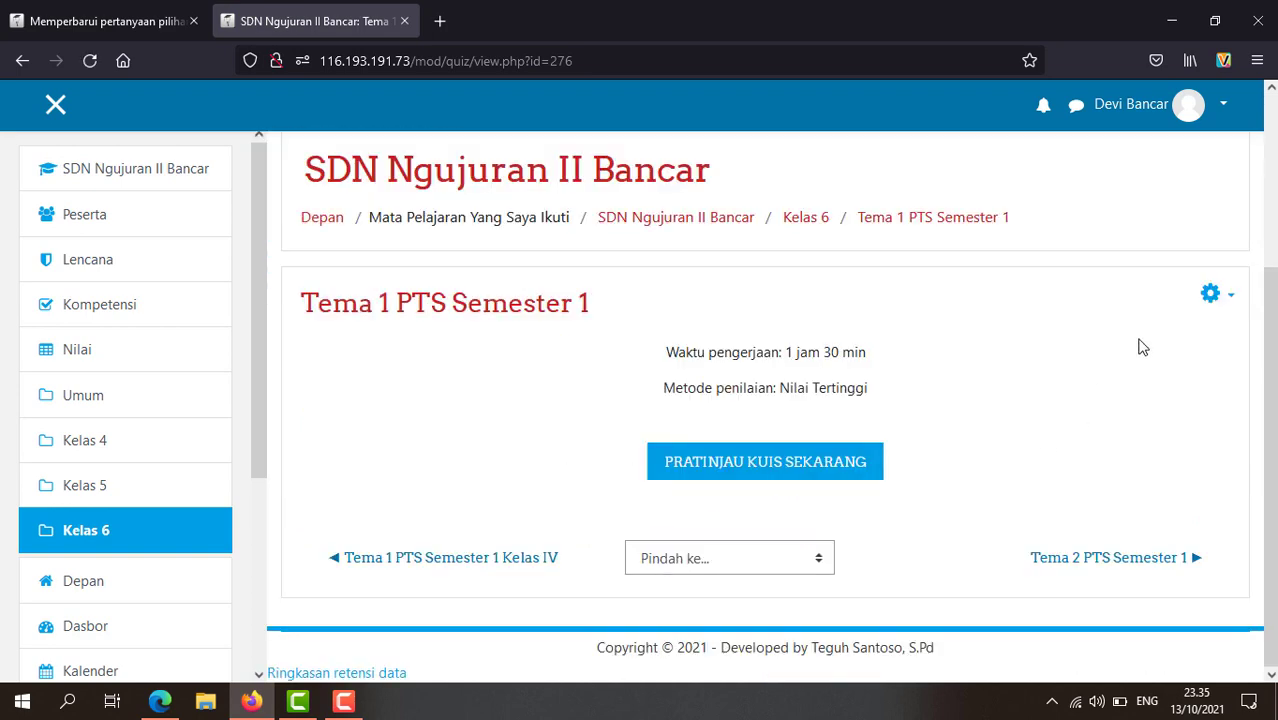
click(1229, 298)
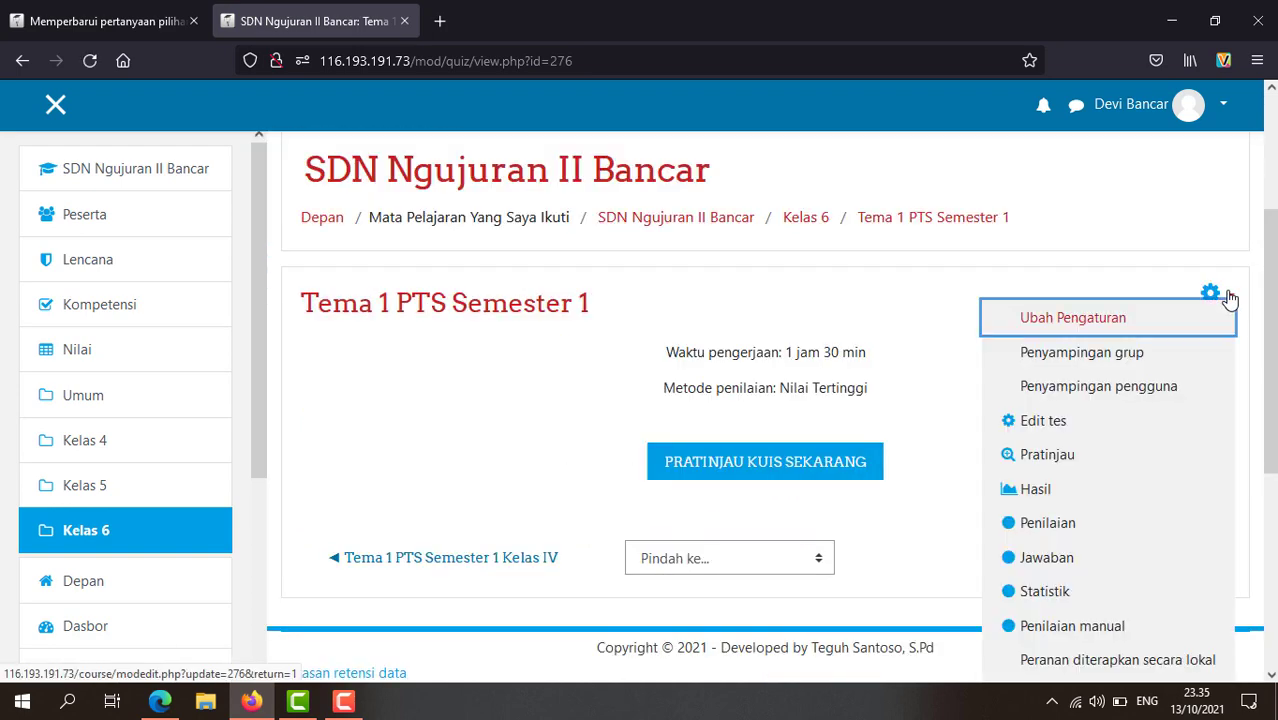
click(1048, 429)
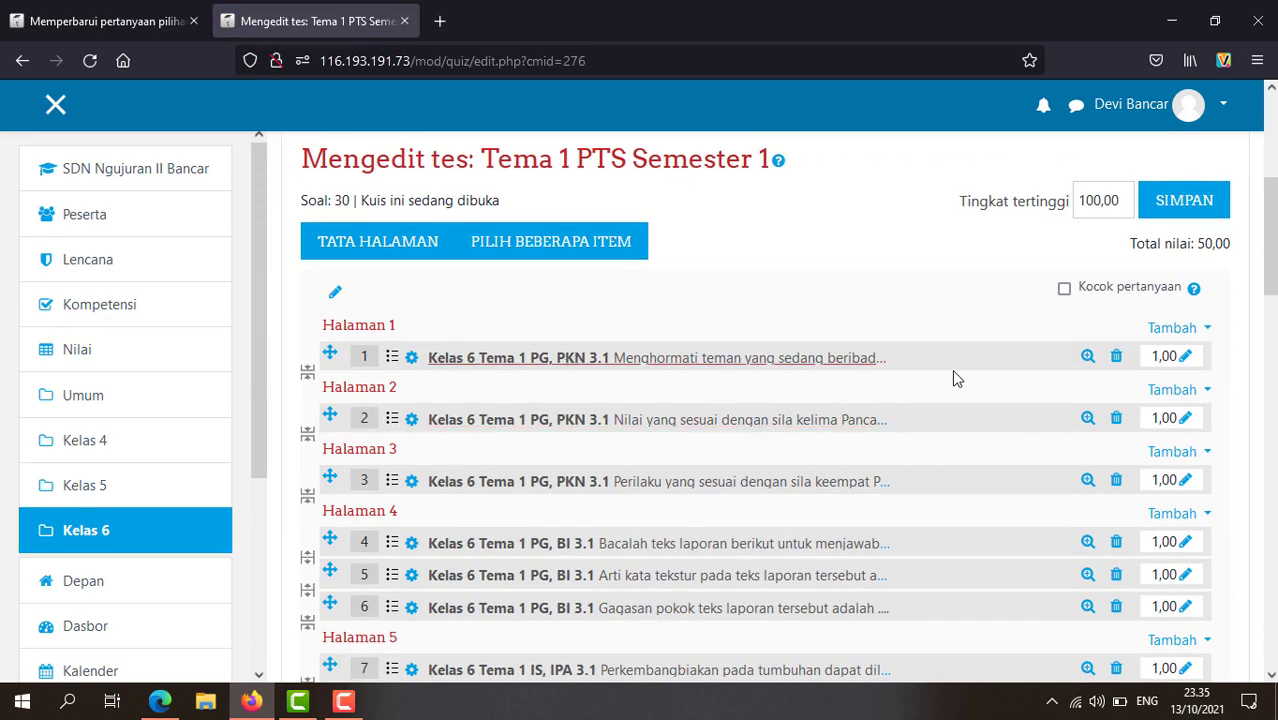
Step: Copy the name 'Kelas 6 Tema 1 PG, PKN 3.1' from question 1 and return to the Kelas 4 form
click(410, 362)
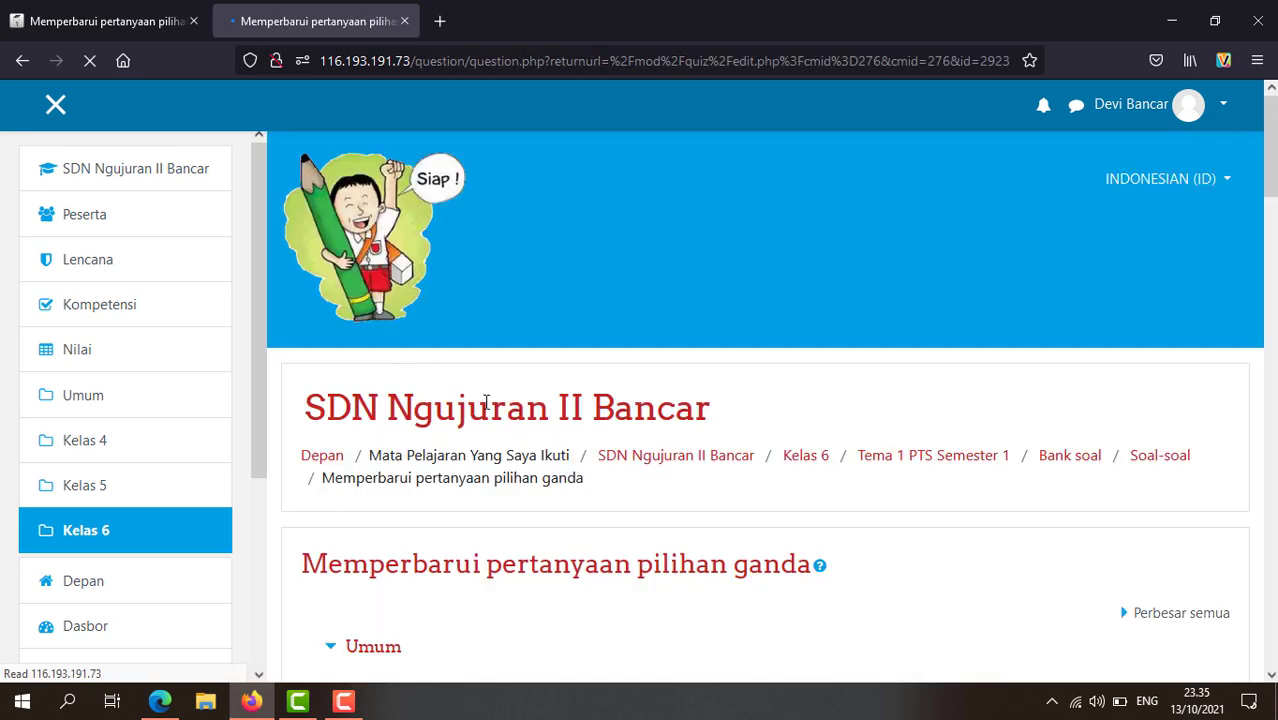
scroll(485, 403, down, 5)
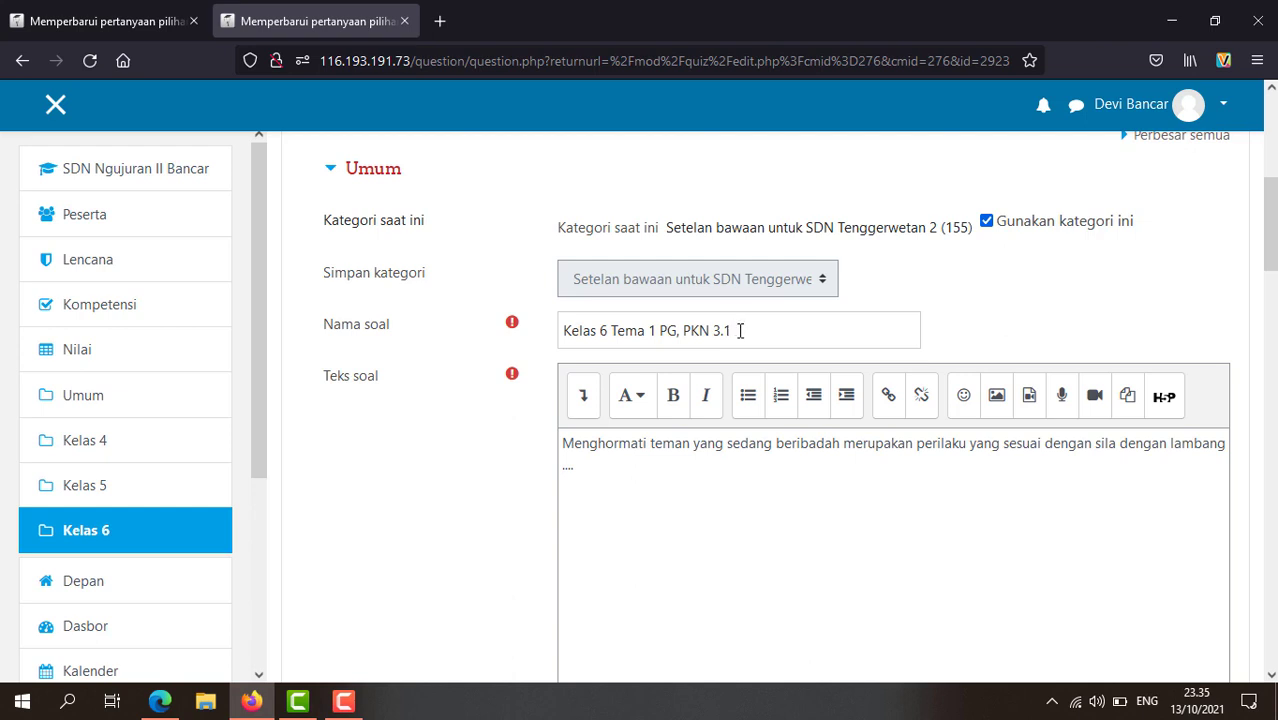
drag(736, 331, 561, 323)
key(ctrl+c)
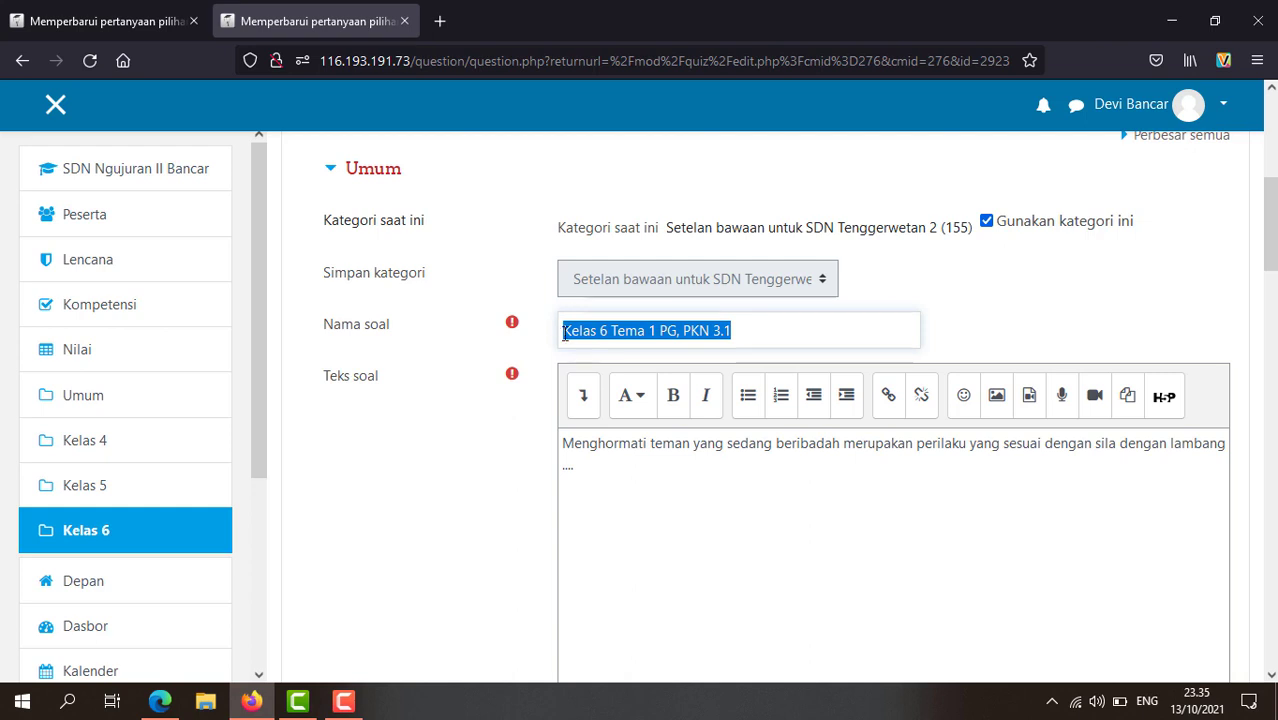
click(122, 23)
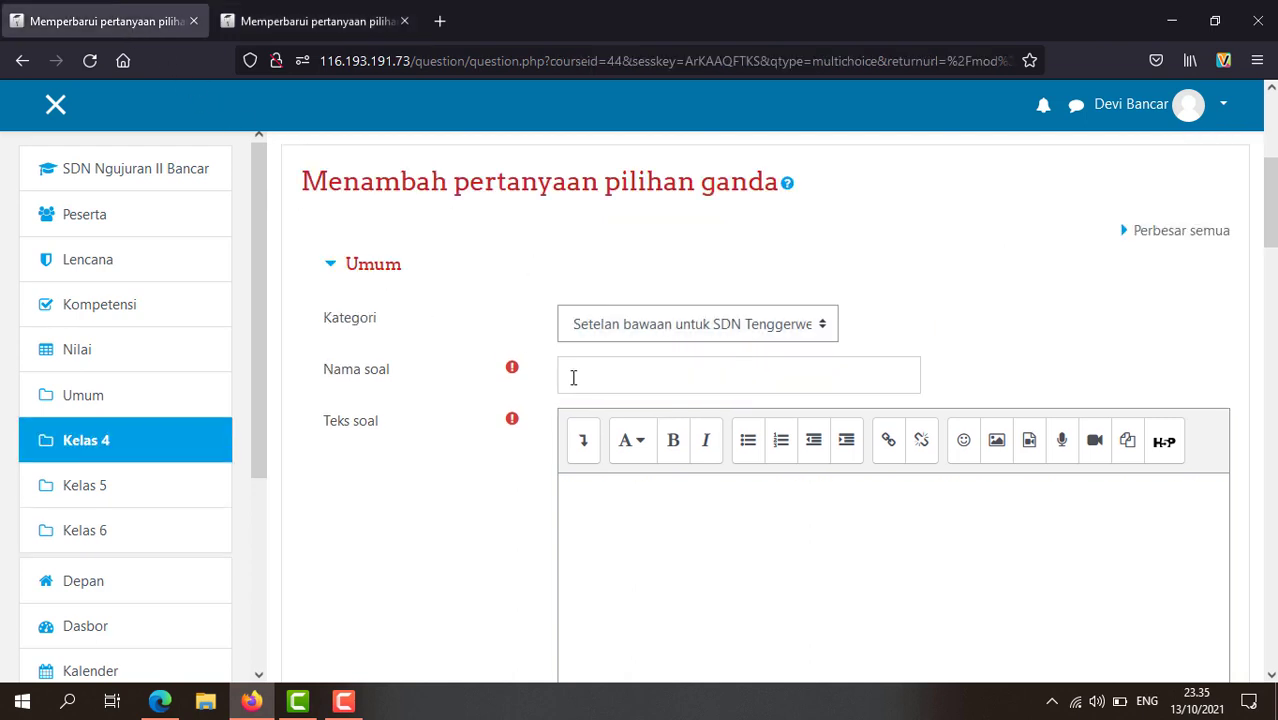
Step: Name the question 'Kelas 4 Tema 1 PG, PKN 3.1' by pasting the Kelas 6 name and changing 6 to 4
click(582, 378)
key(ctrl+v)
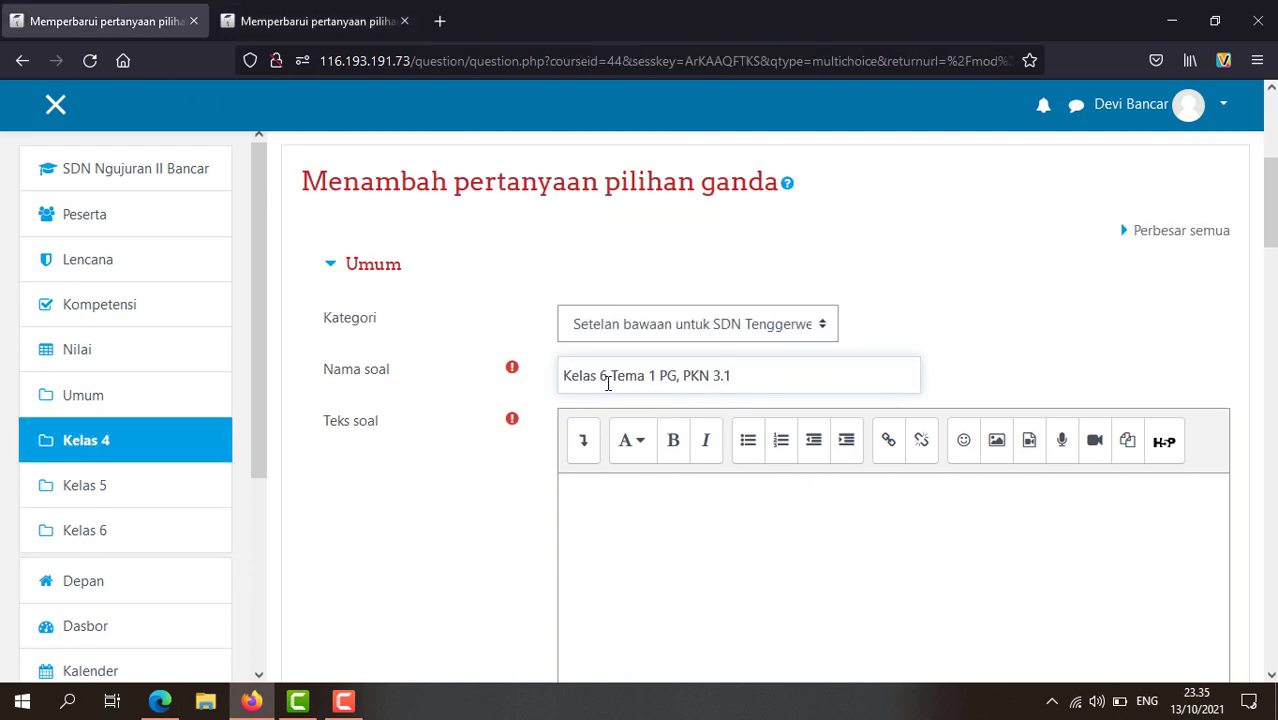
click(607, 378)
key(BackSpace)
text(4)
Step: Enter the question text 'Lambang Bintang pada Pancasila termasuk sila ke ....'
click(647, 500)
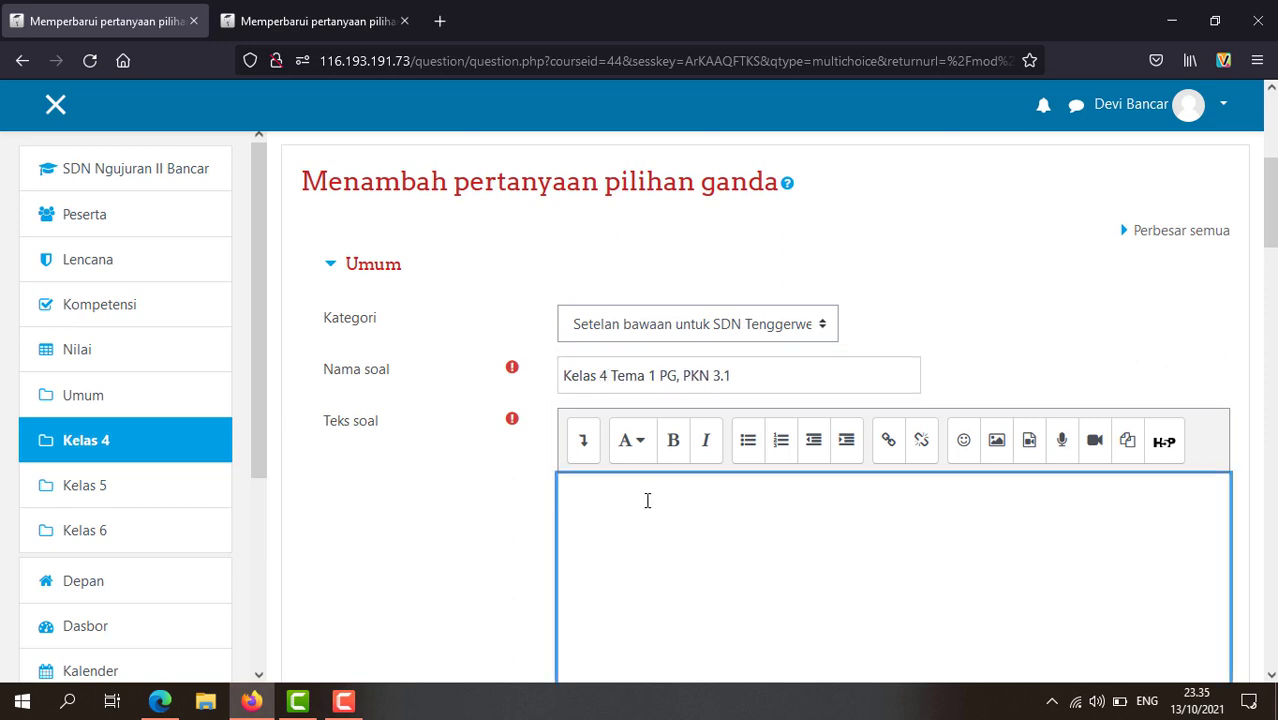
scroll(650, 450, down, 2)
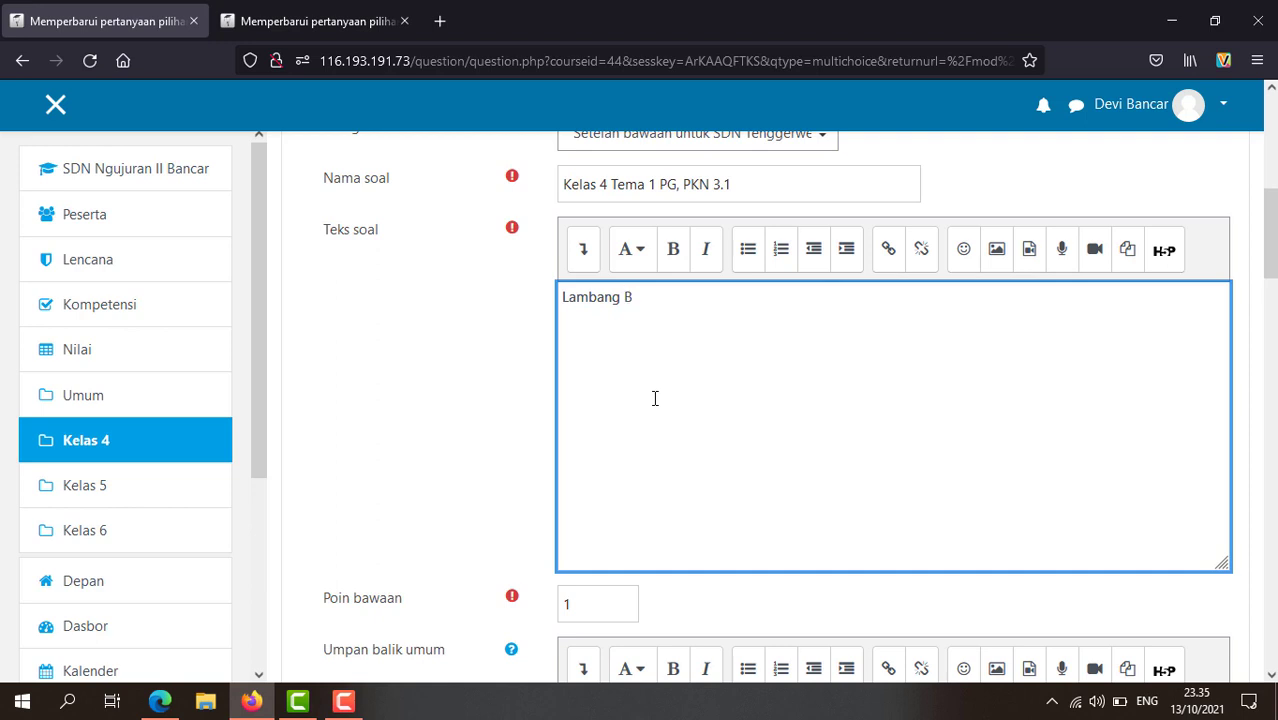
text(pada panc)
key(BackSpace)
key(BackSpace)
key(BackSpace)
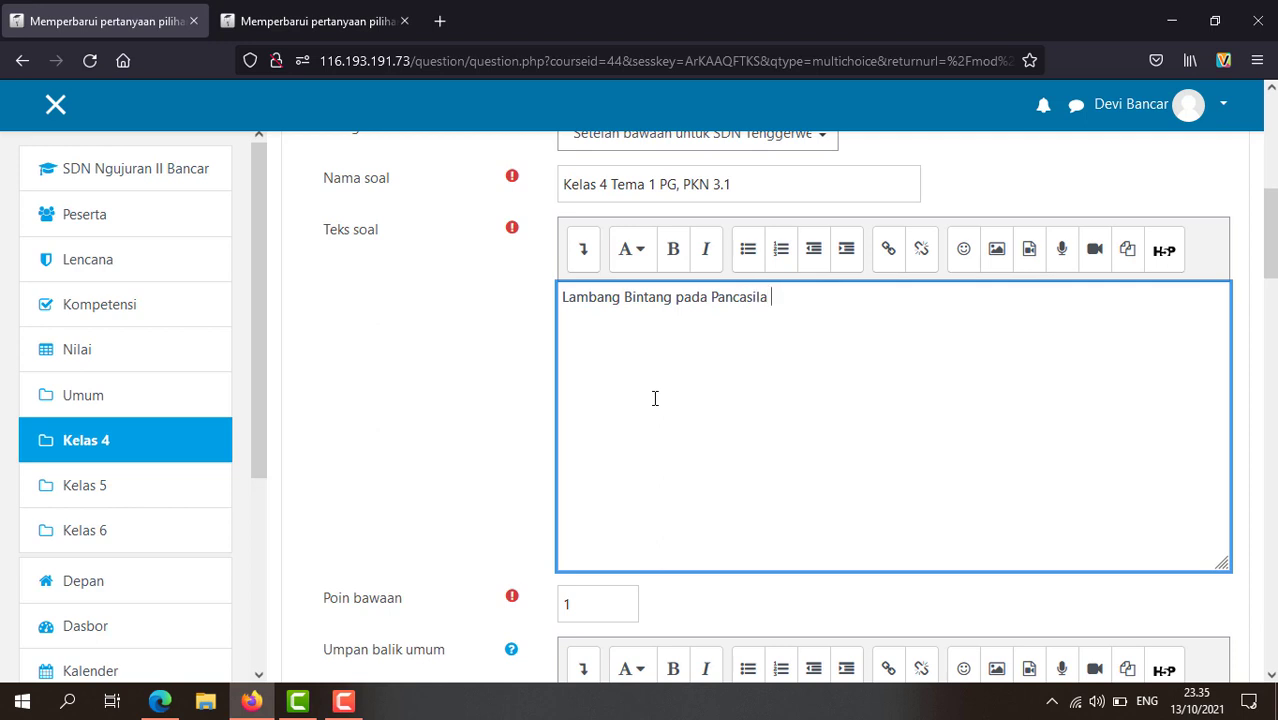
text(Pancasila termasuk sila ke ....)
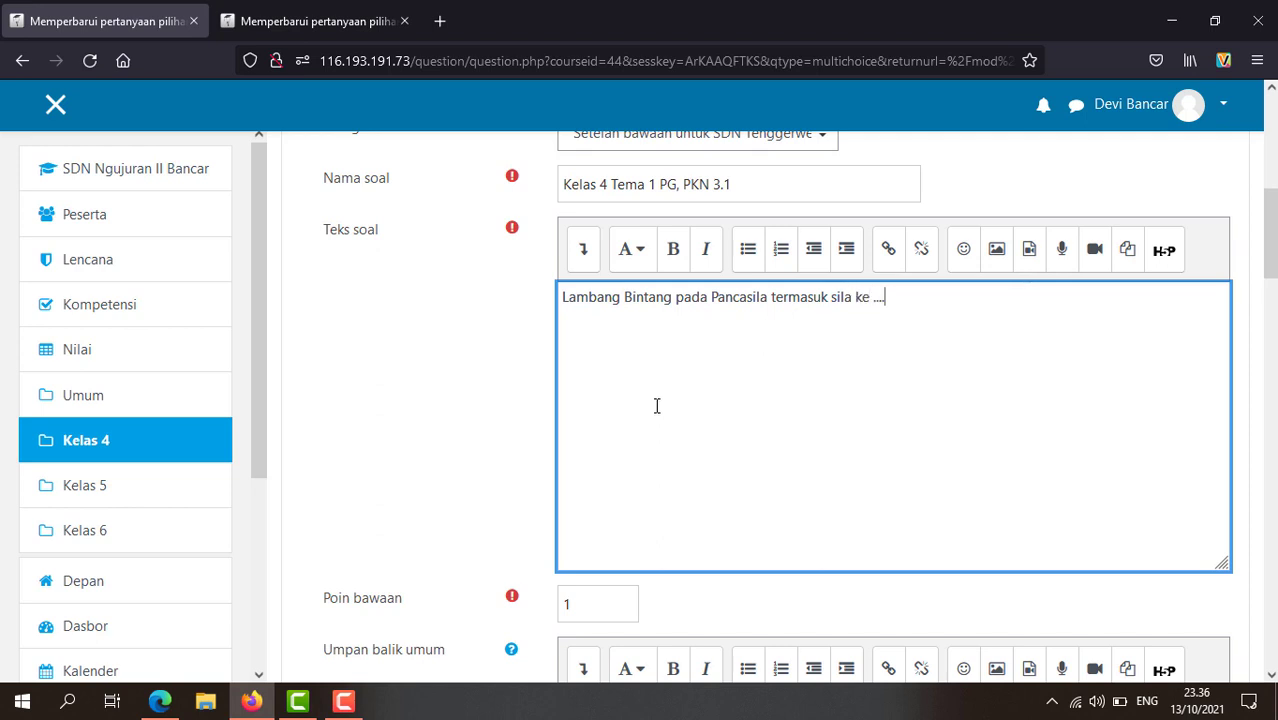
scroll(655, 398, down, 5)
scroll(656, 406, down, 1)
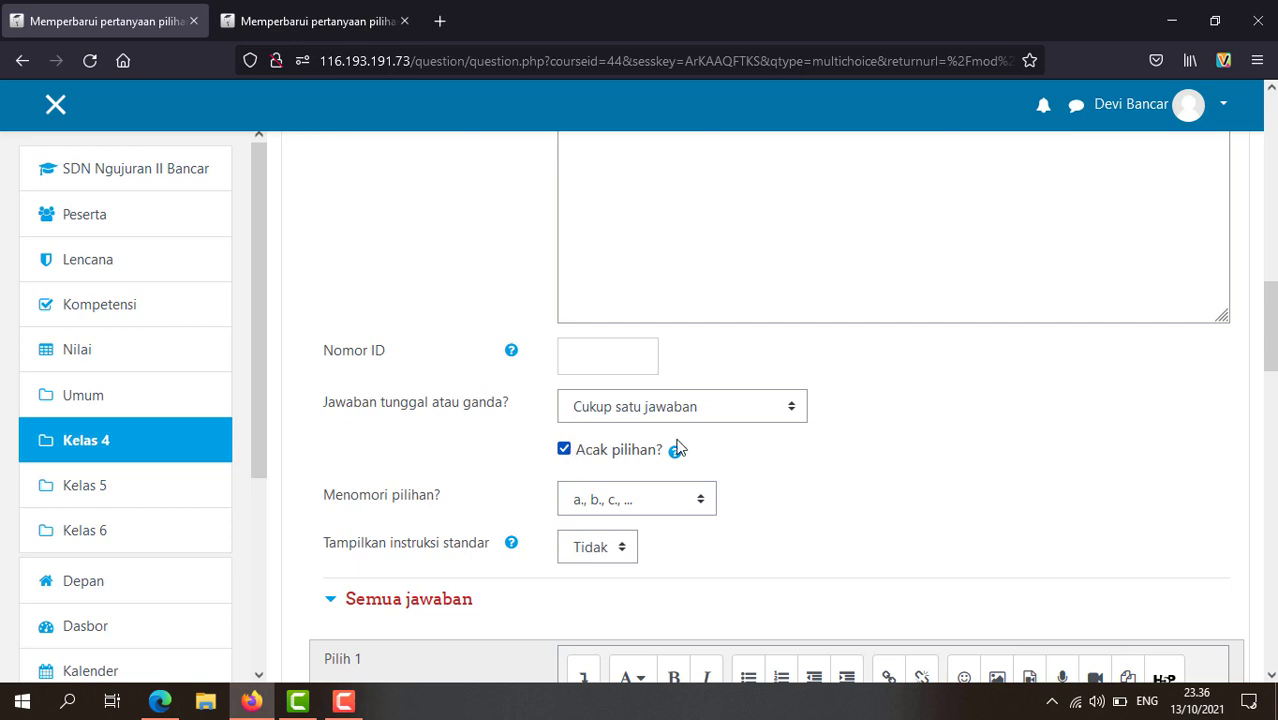
Step: Enter the first answer choice 'sila 1' and grade it 100%
scroll(559, 464, down, 2)
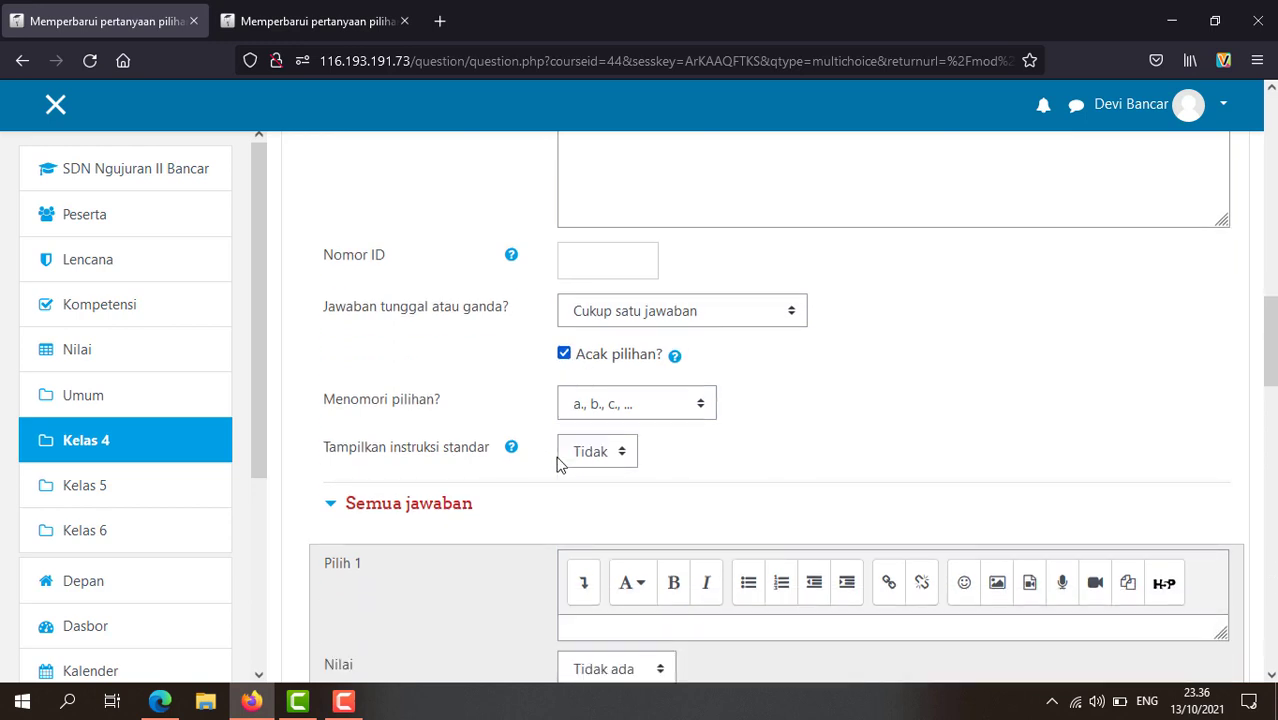
scroll(559, 464, down, 4)
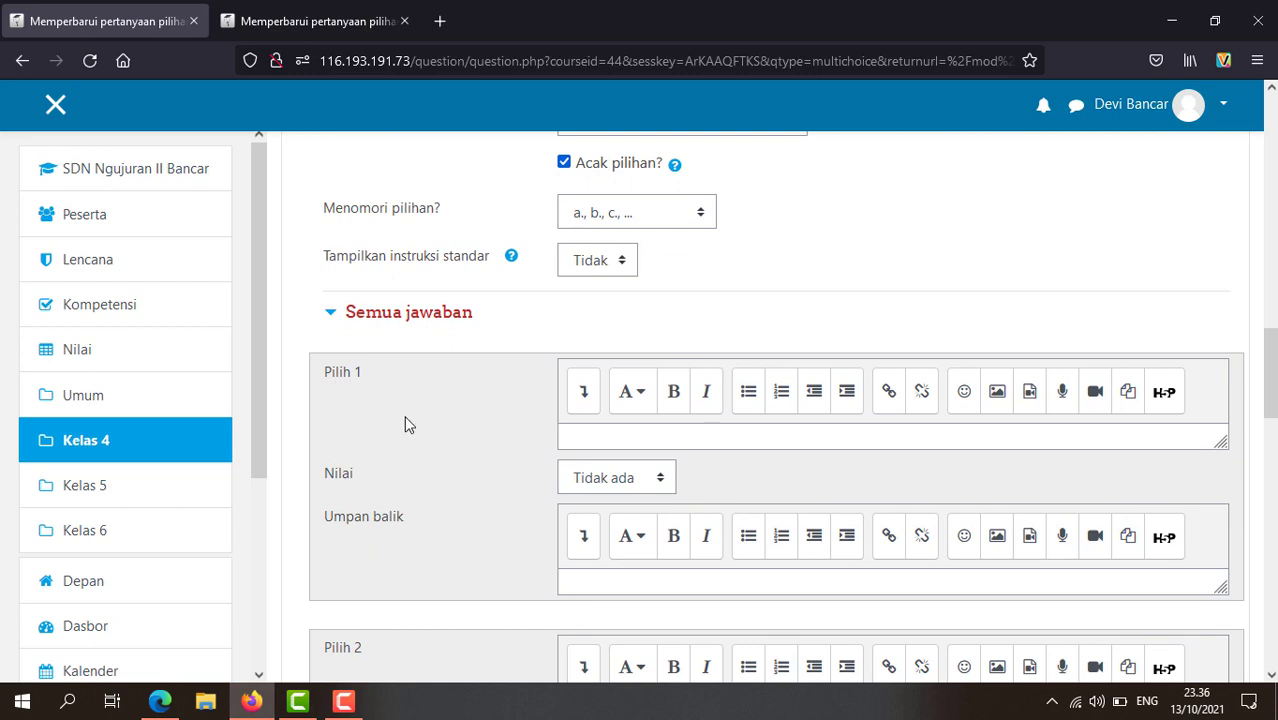
click(614, 435)
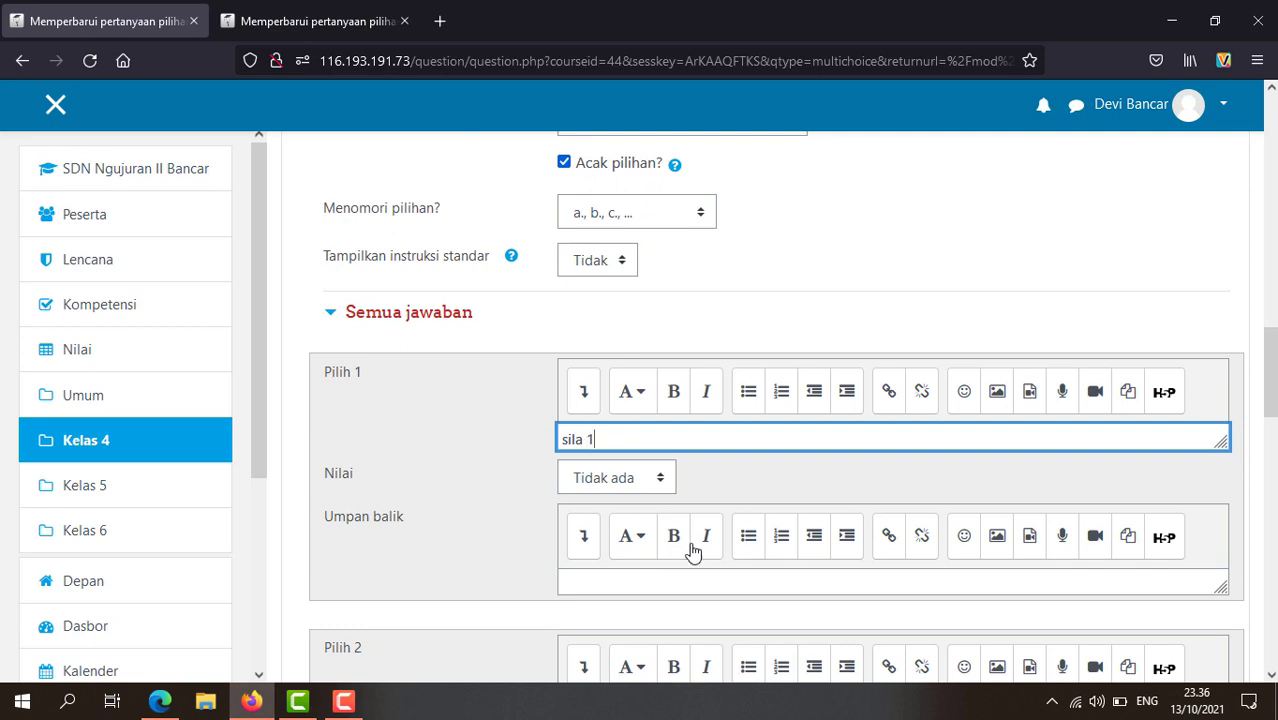
click(660, 479)
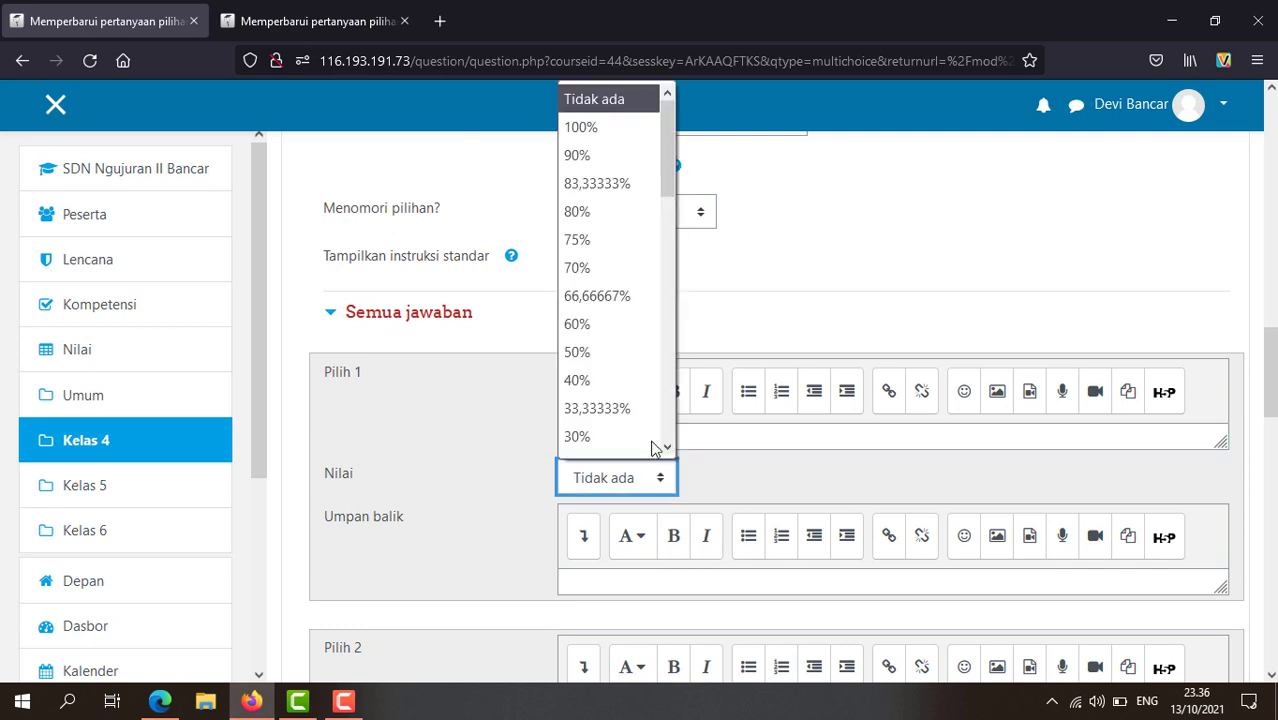
click(652, 132)
scroll(775, 530, down, 3)
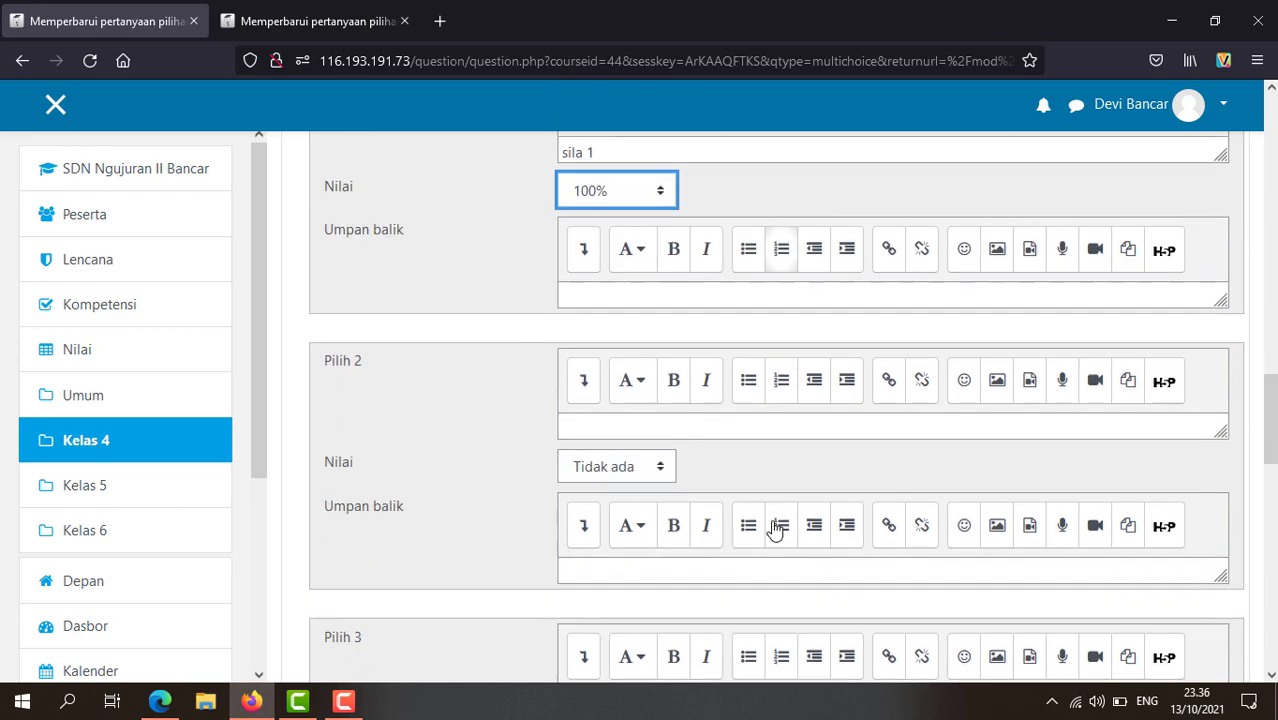
scroll(770, 528, up, 1)
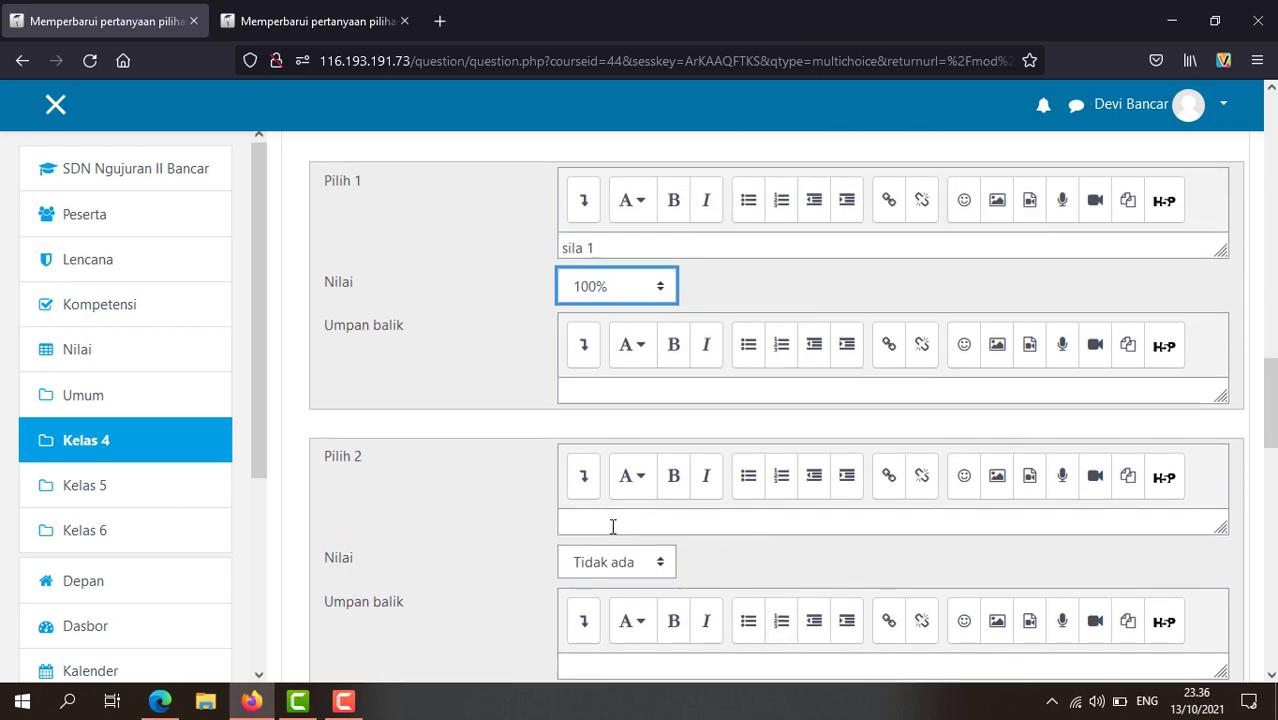
Step: Add the second answer choice 'sila 2'
click(613, 527)
text(sila 2)
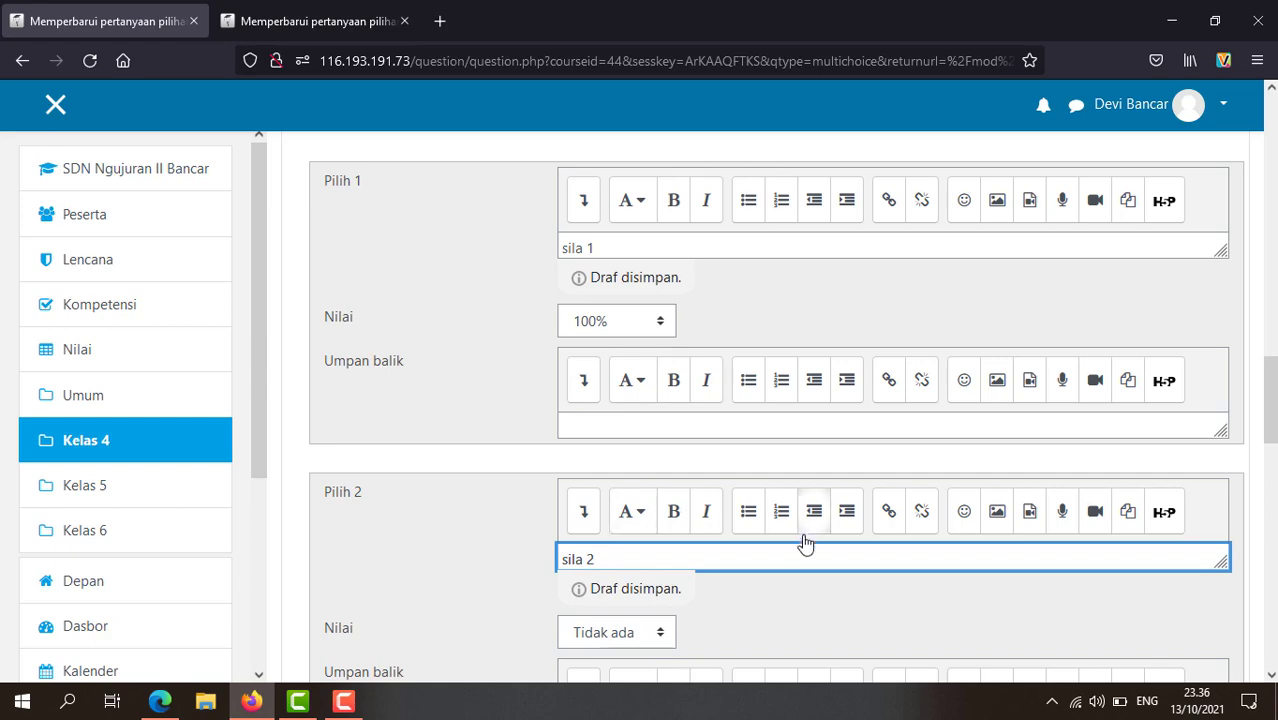
scroll(805, 542, down, 2)
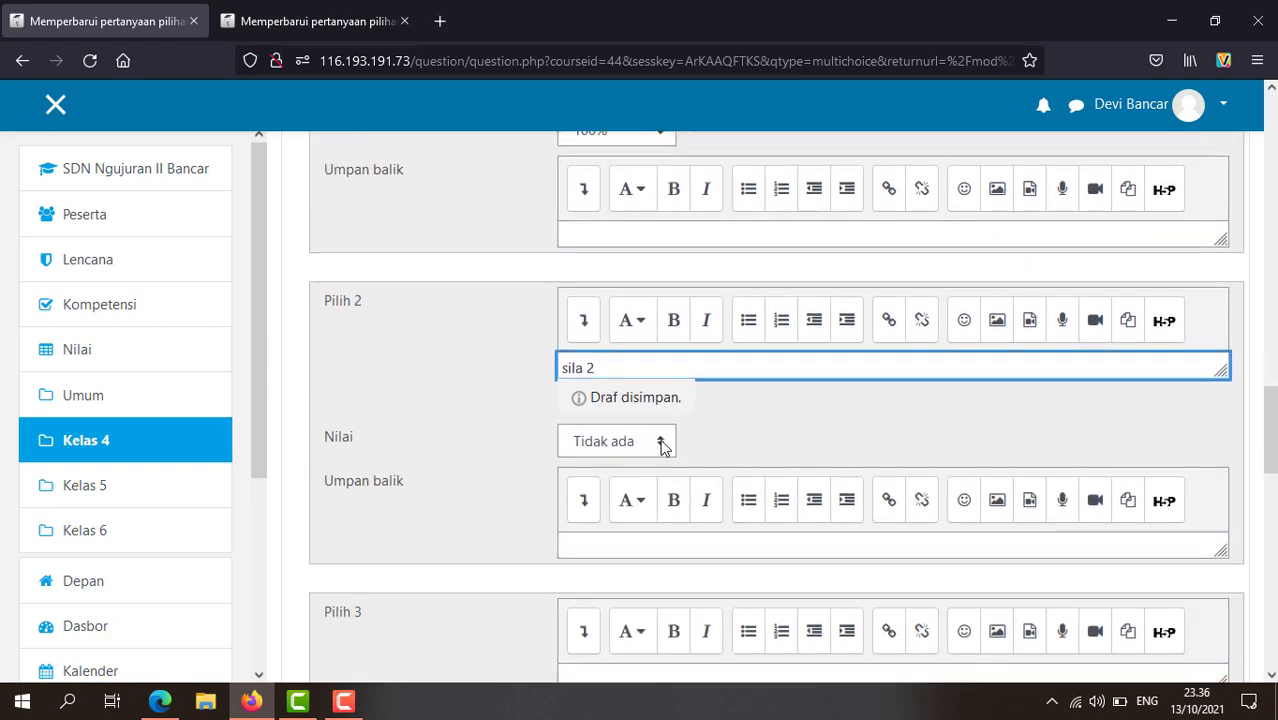
scroll(676, 480, down, 5)
scroll(676, 476, down, 6)
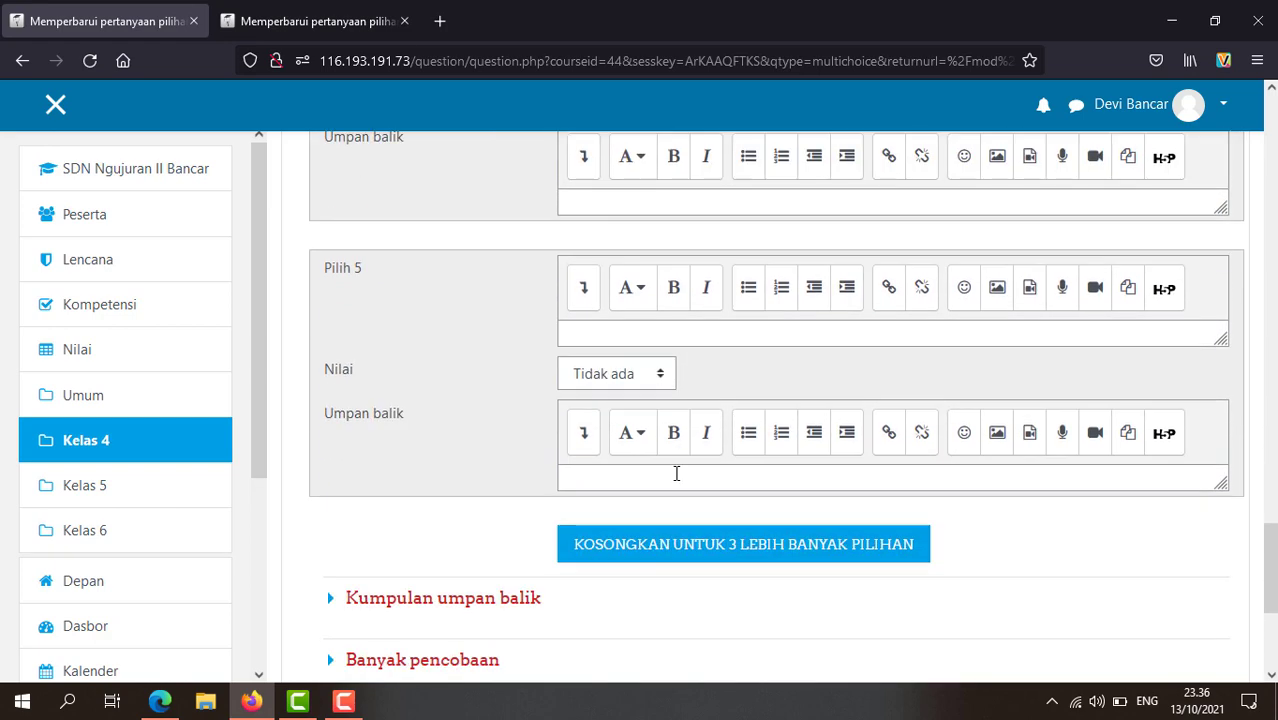
scroll(655, 438, down, 1)
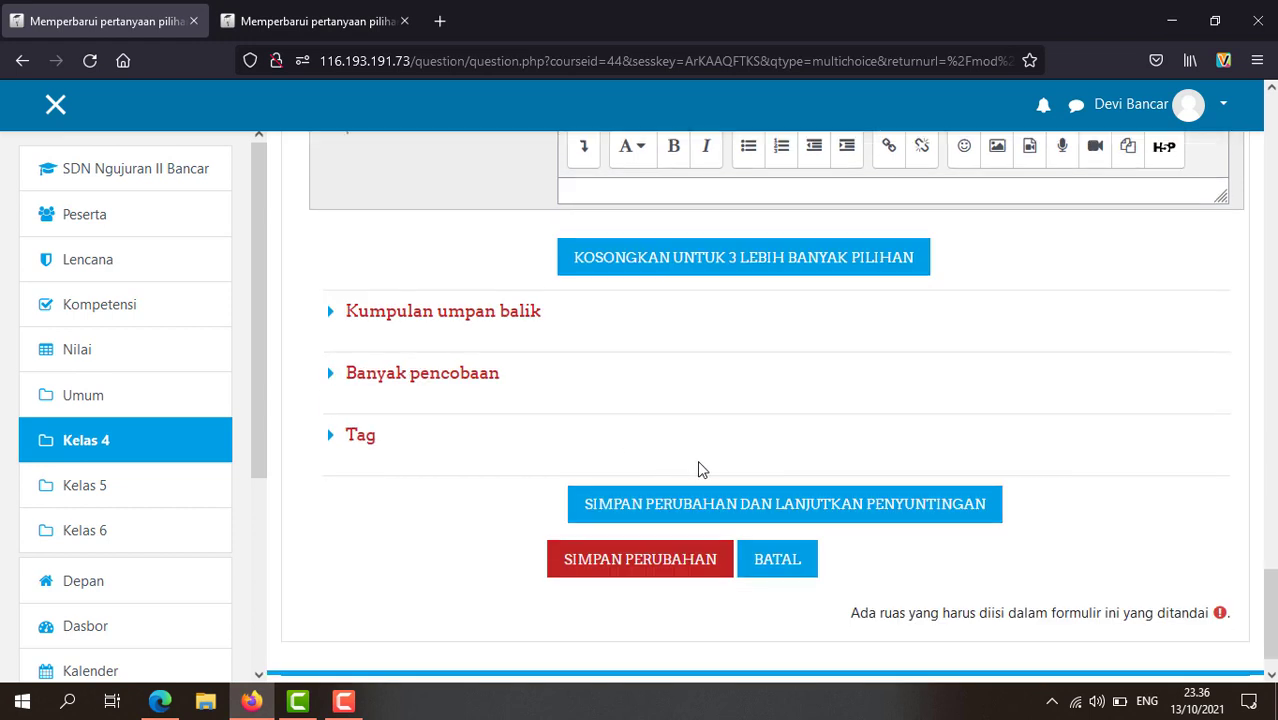
Step: Save the new Kelas 4 question and preview it from the quiz list
click(660, 566)
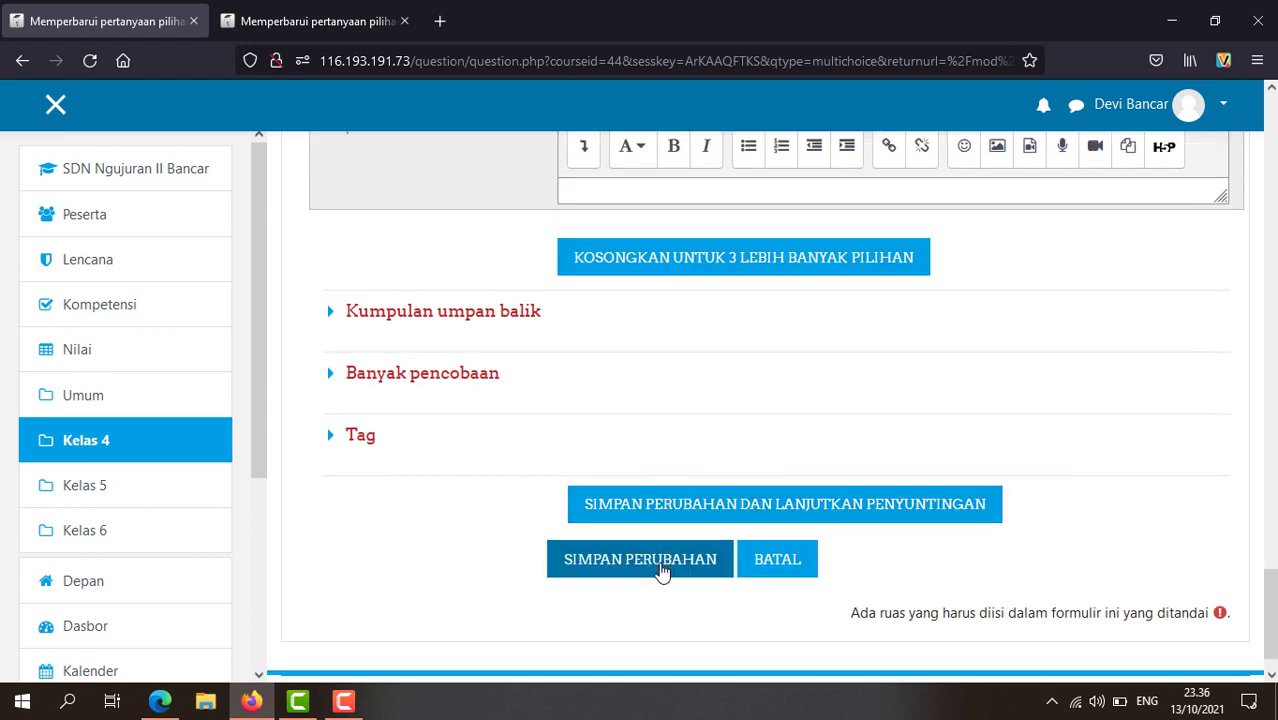
scroll(673, 540, down, 3)
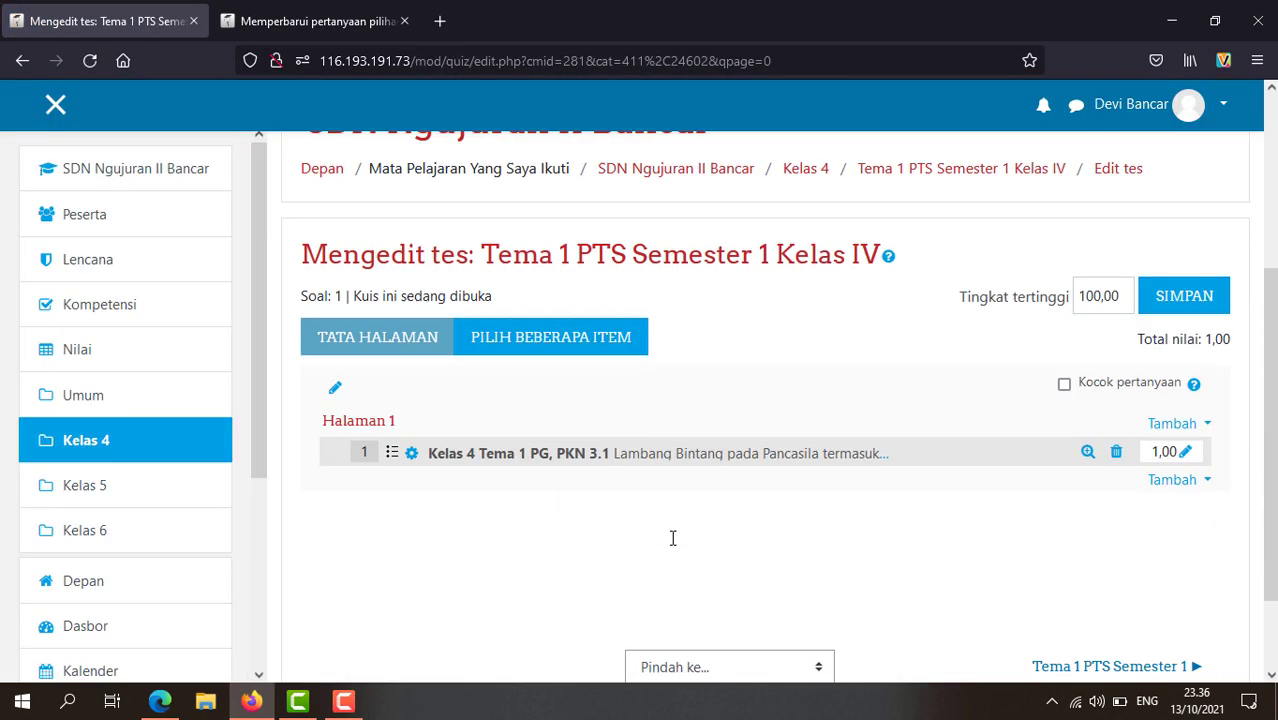
click(1087, 452)
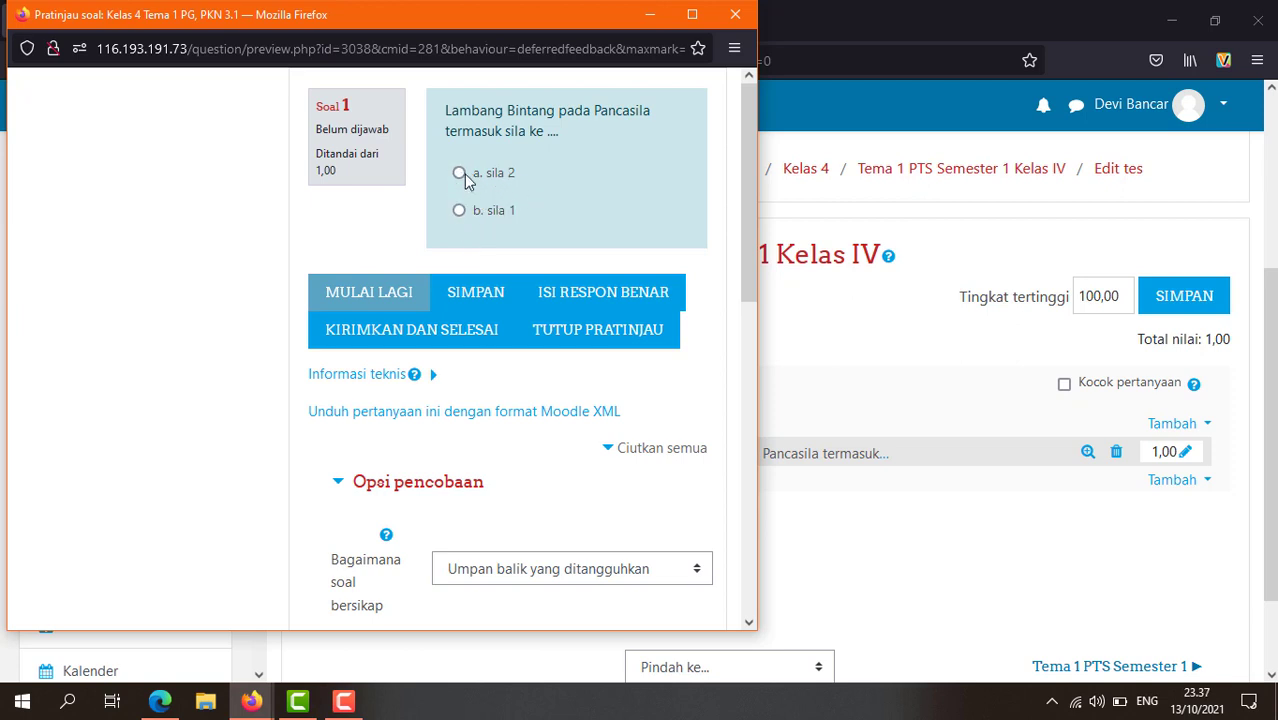
Step: Close the preview and return to the Kelas 6 question edit form in the other tab
click(735, 14)
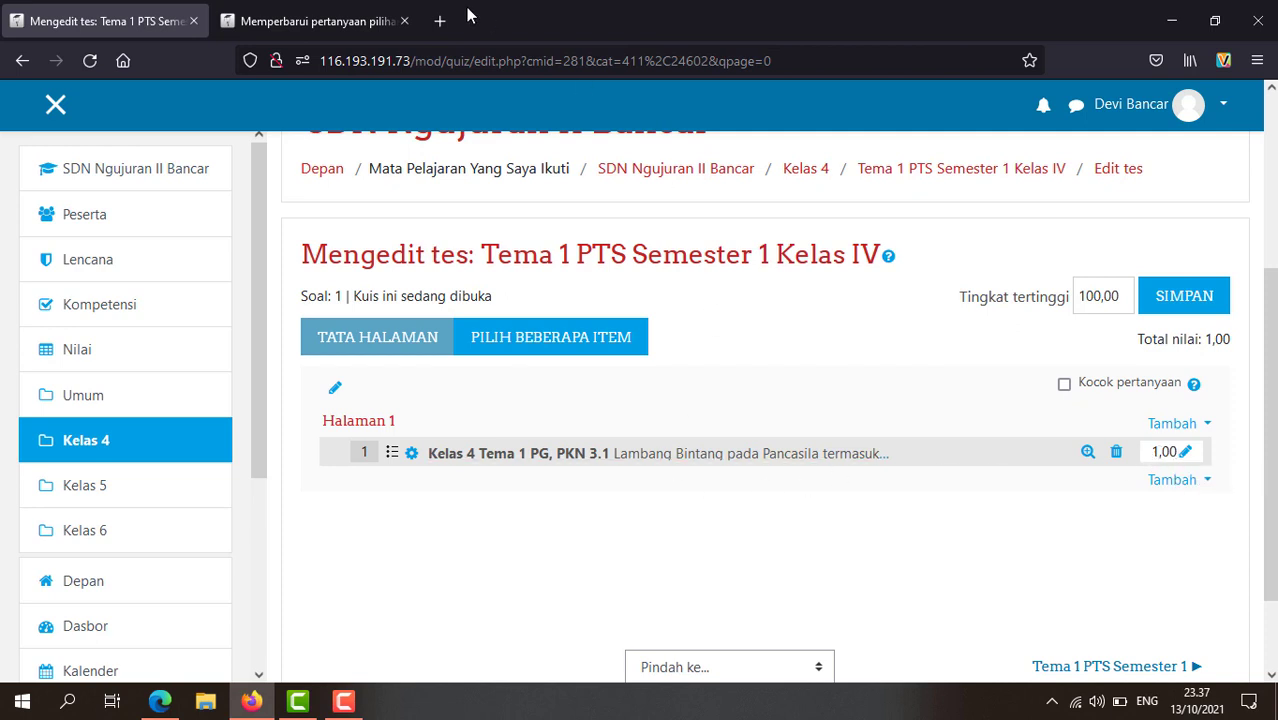
click(326, 22)
scroll(494, 362, down, 15)
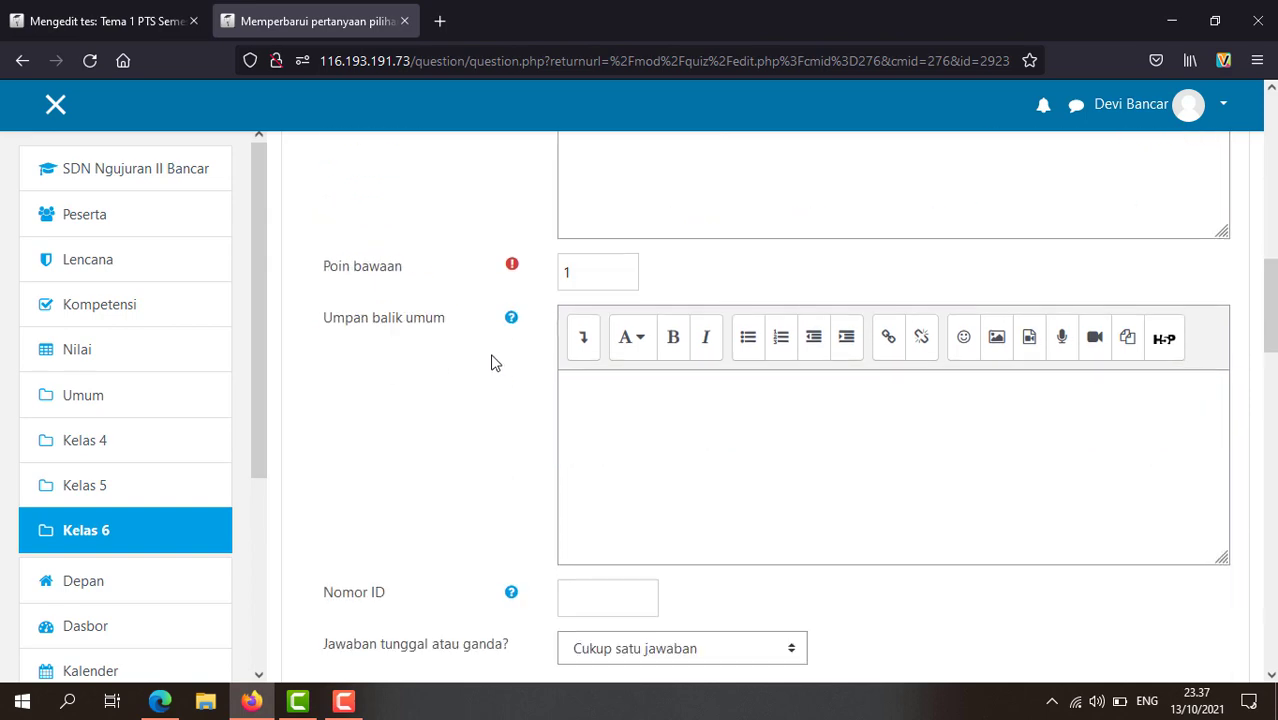
Step: Cancel the Kelas 6 question form without saving, back to the quiz question list
scroll(631, 422, down, 10)
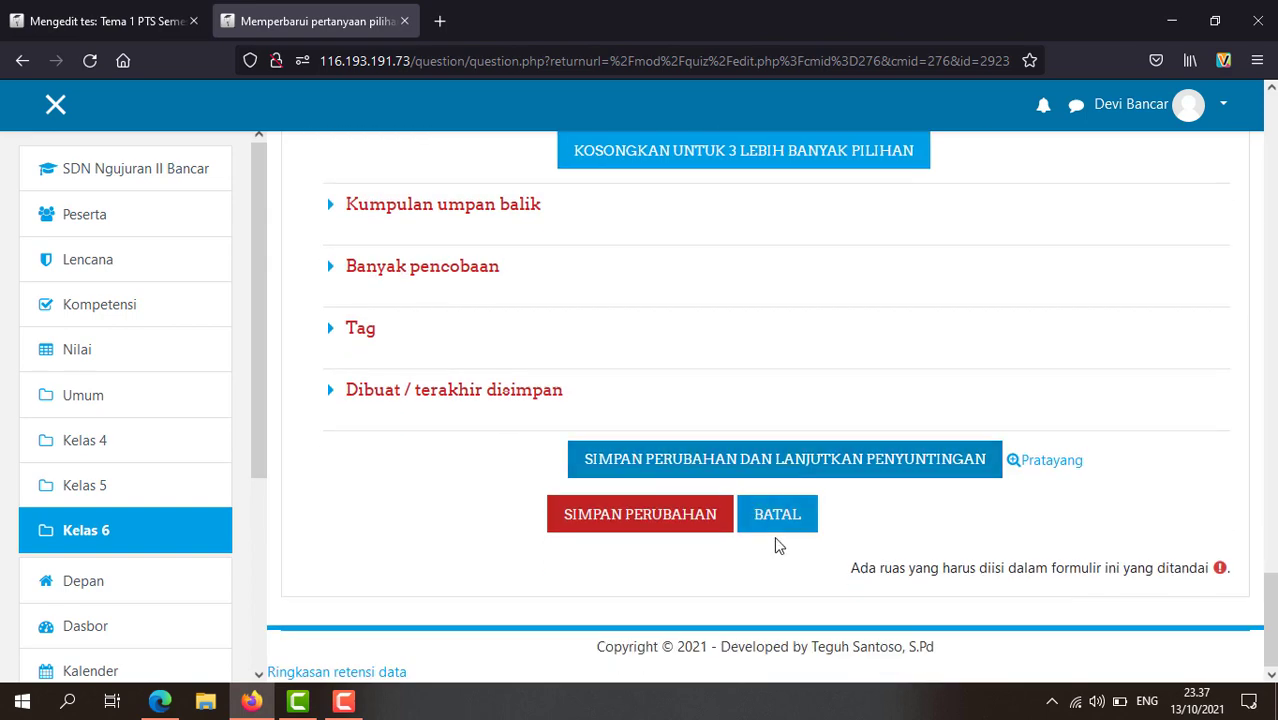
click(786, 524)
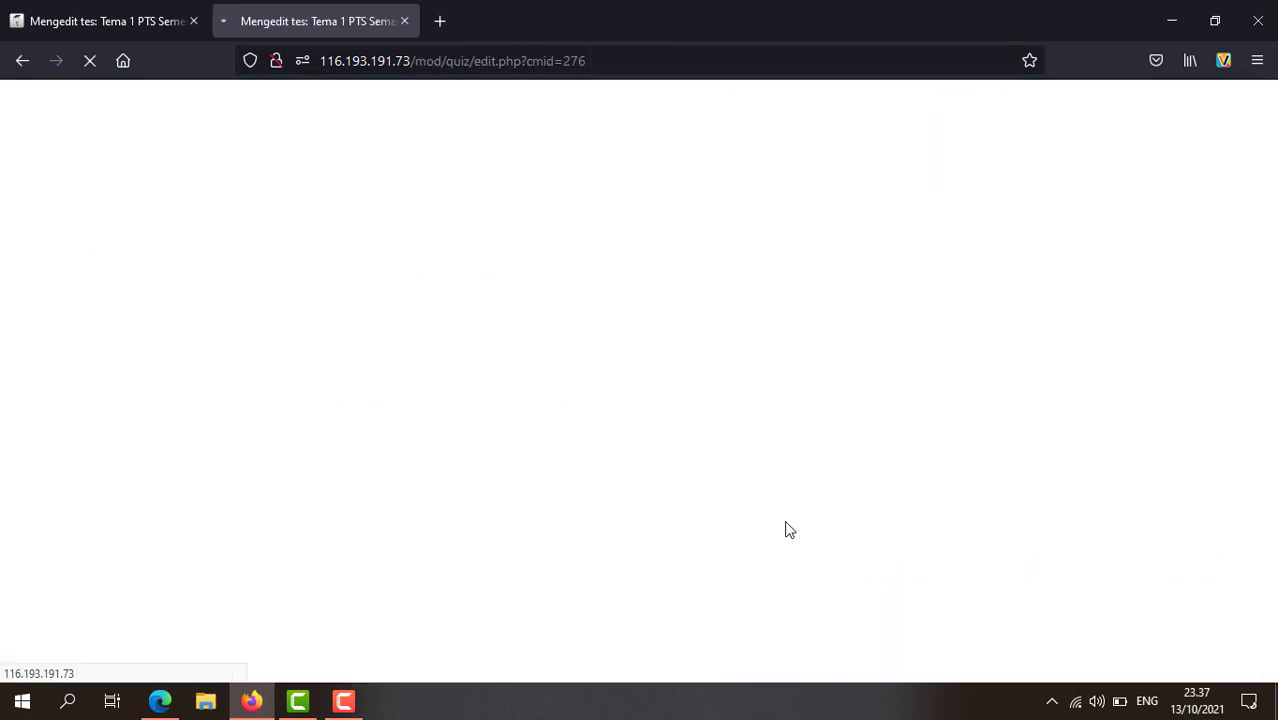
scroll(773, 466, down, 4)
scroll(770, 466, down, 3)
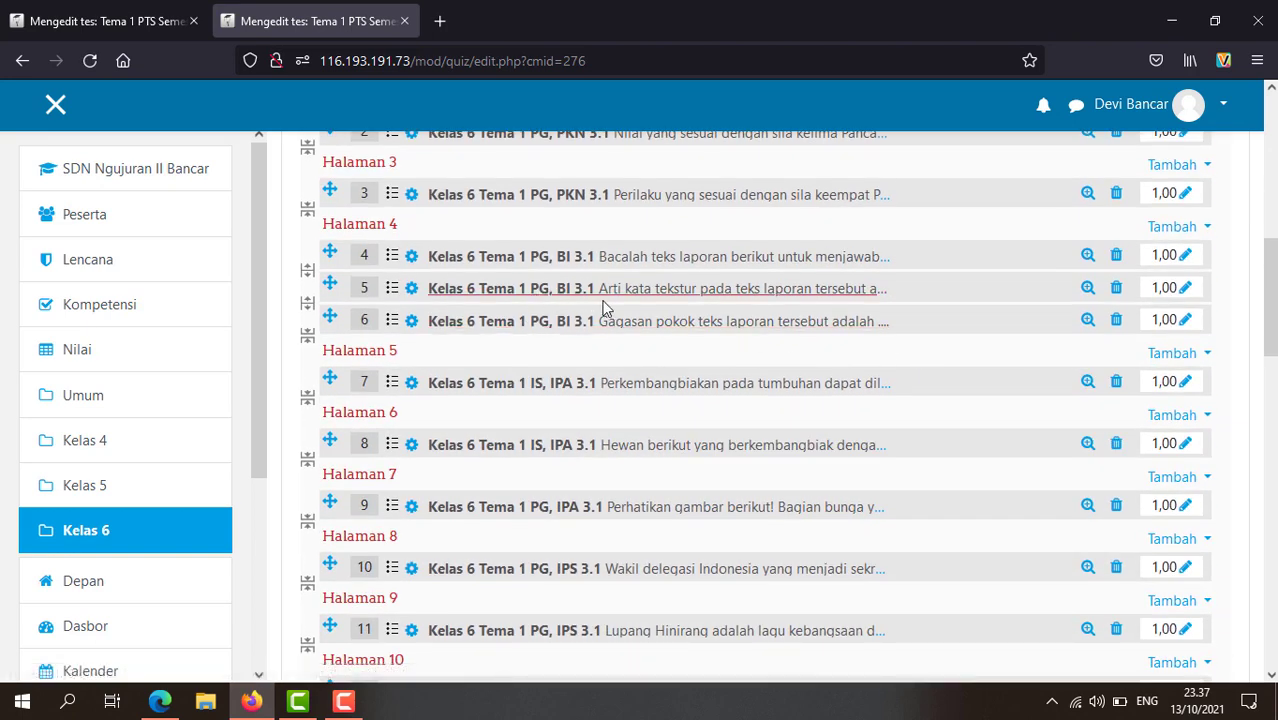
Step: Browse the question list and open question 23 for editing
scroll(533, 374, down, 2)
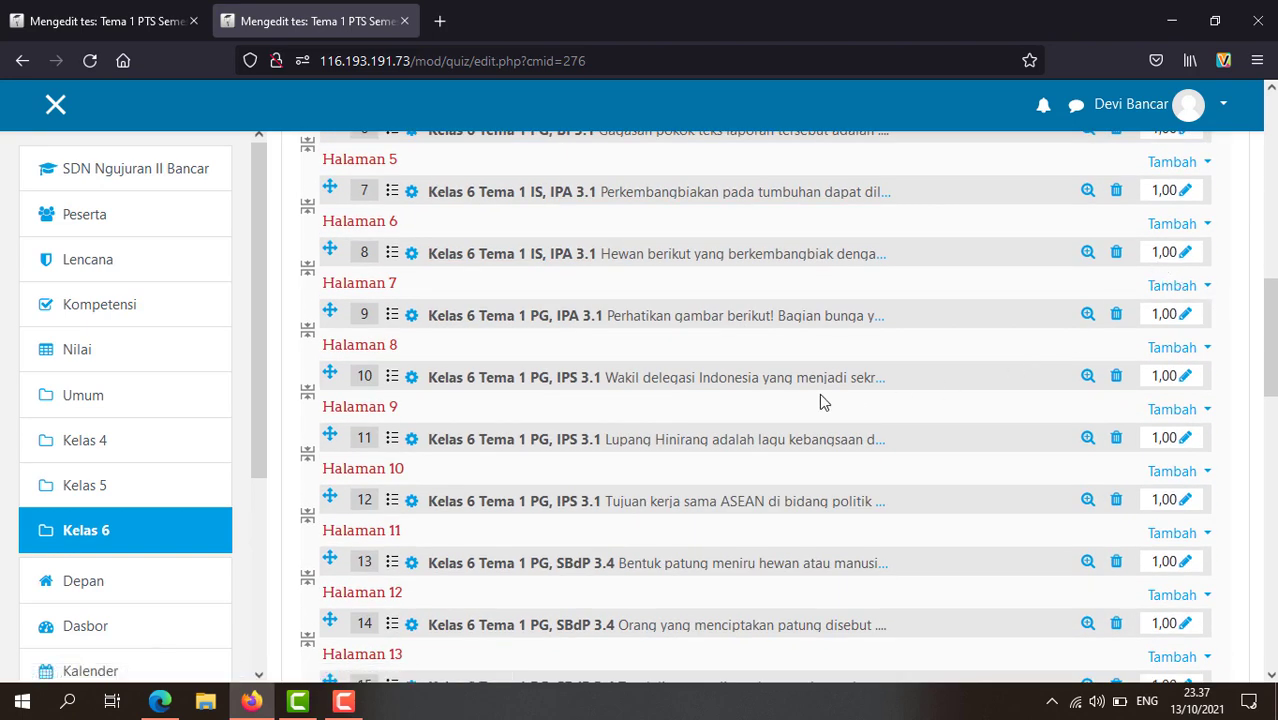
scroll(670, 412, down, 4)
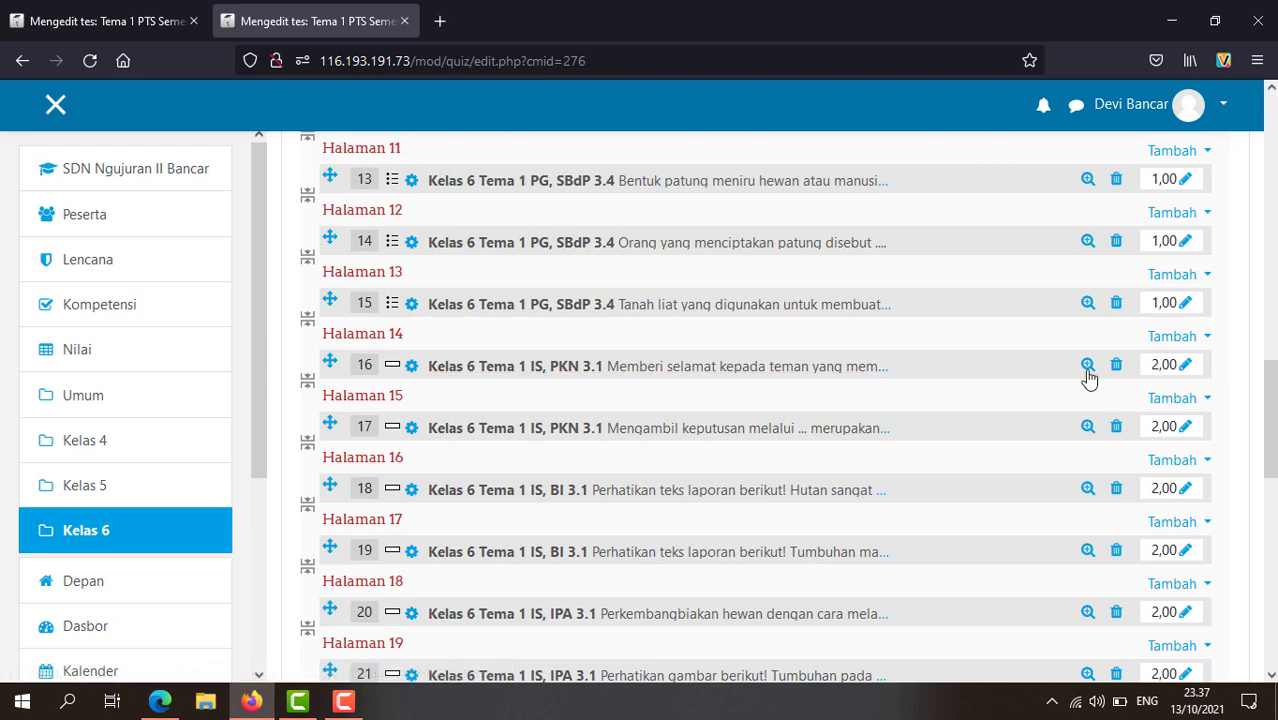
scroll(538, 412, down, 7)
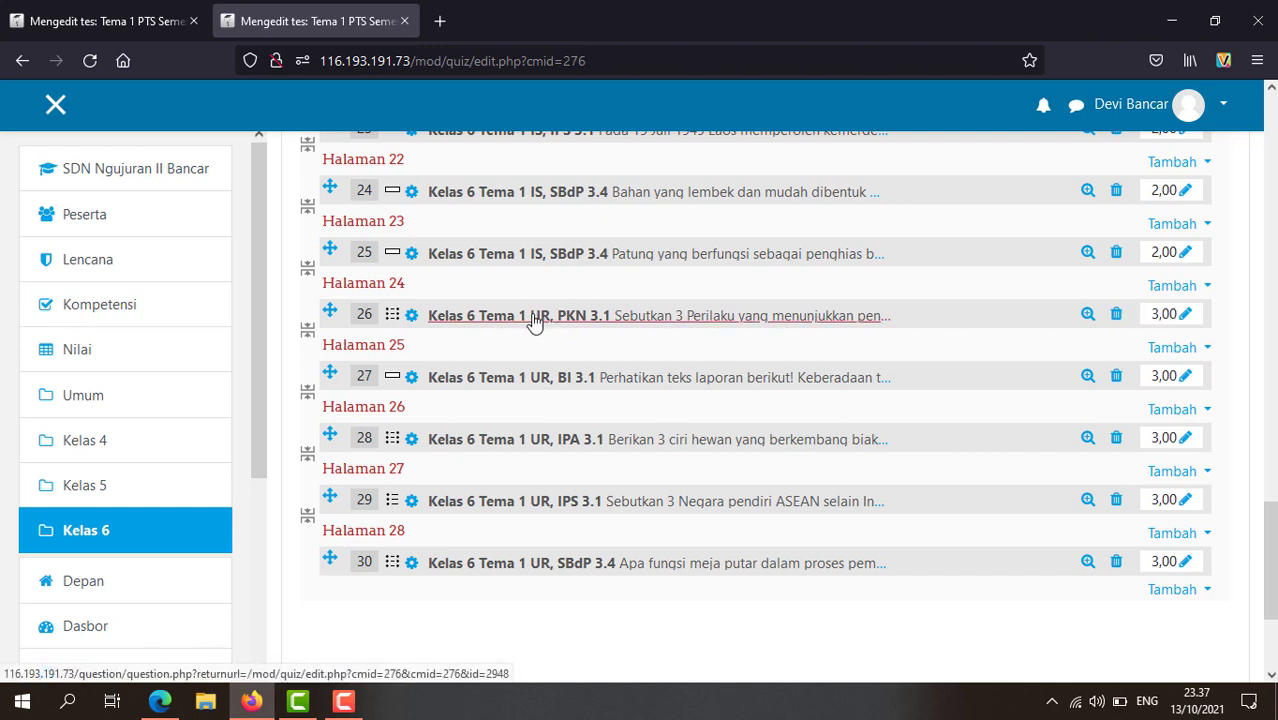
scroll(474, 330, up, 2)
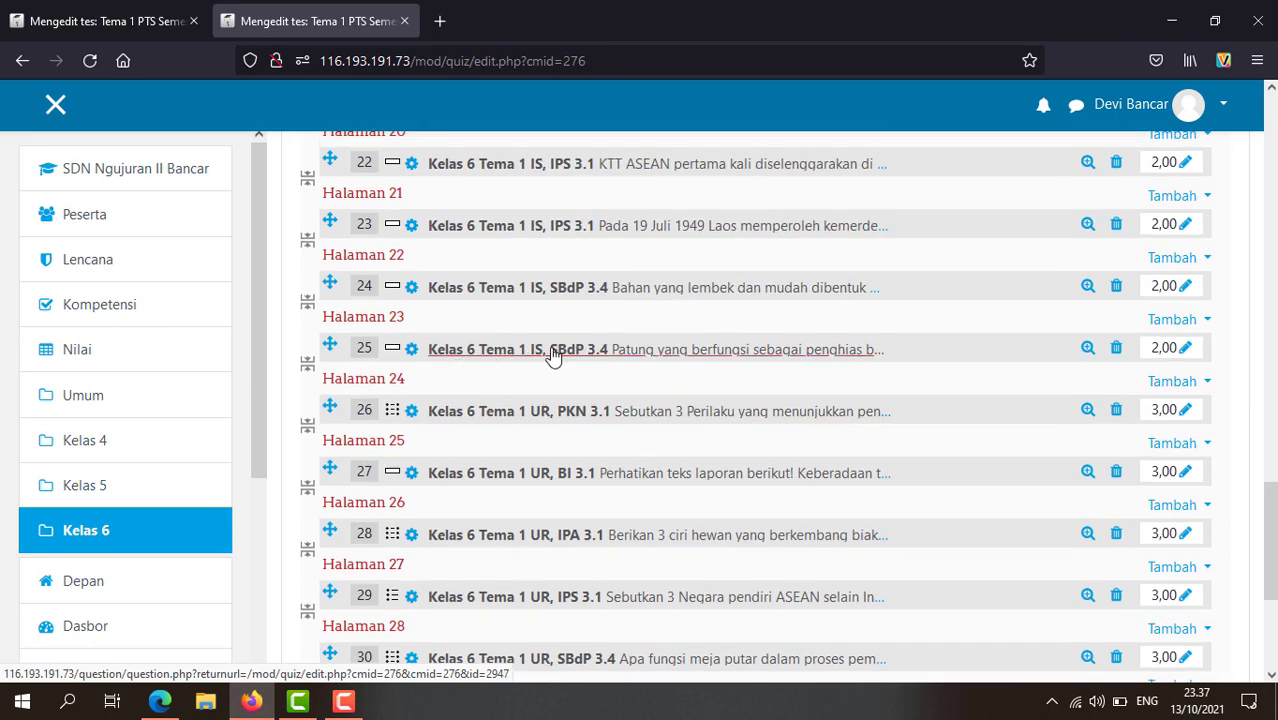
scroll(512, 305, up, 2)
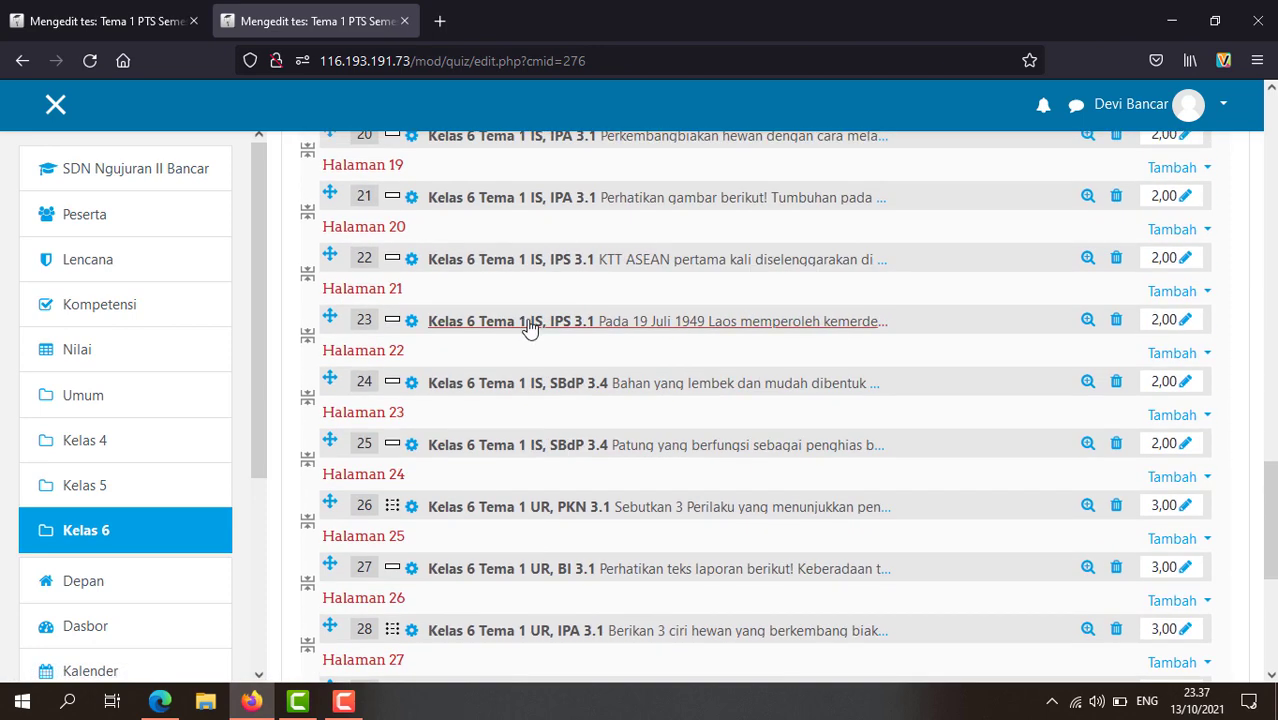
click(410, 327)
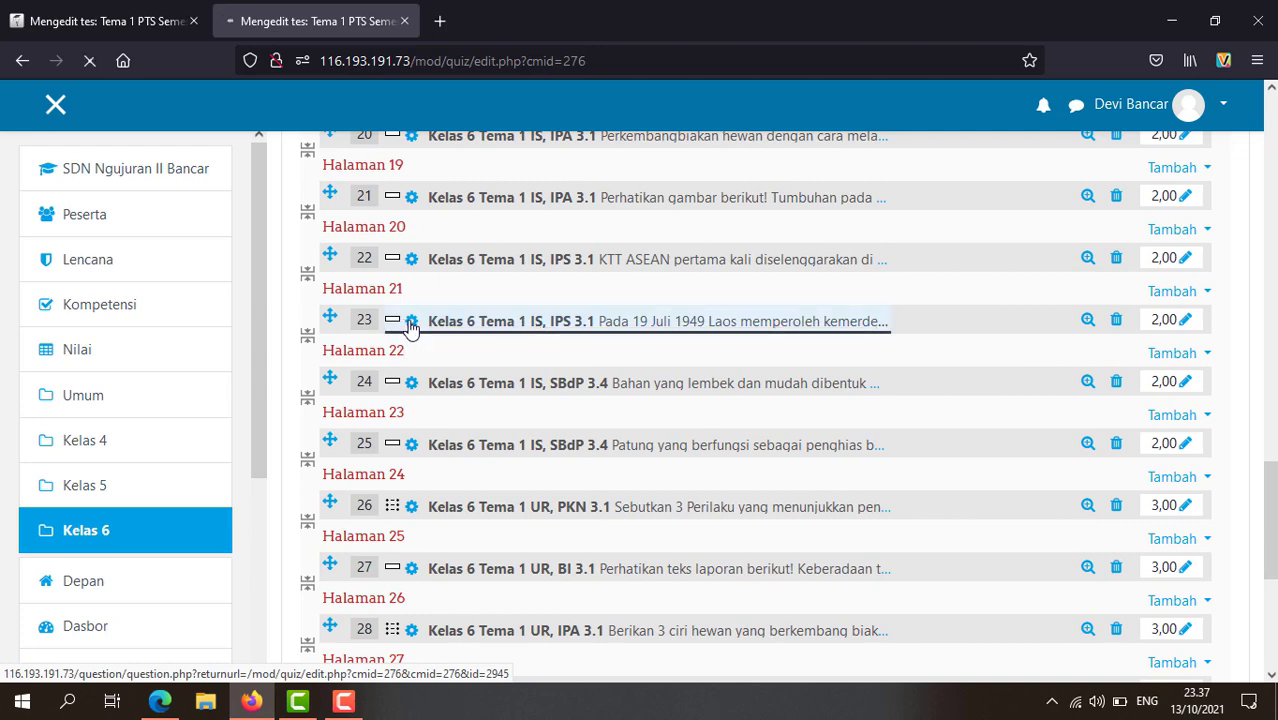
Step: Review question 23's short-answer form on Laos's 1949 independence, answers Prancis and Perancis
scroll(485, 396, down, 4)
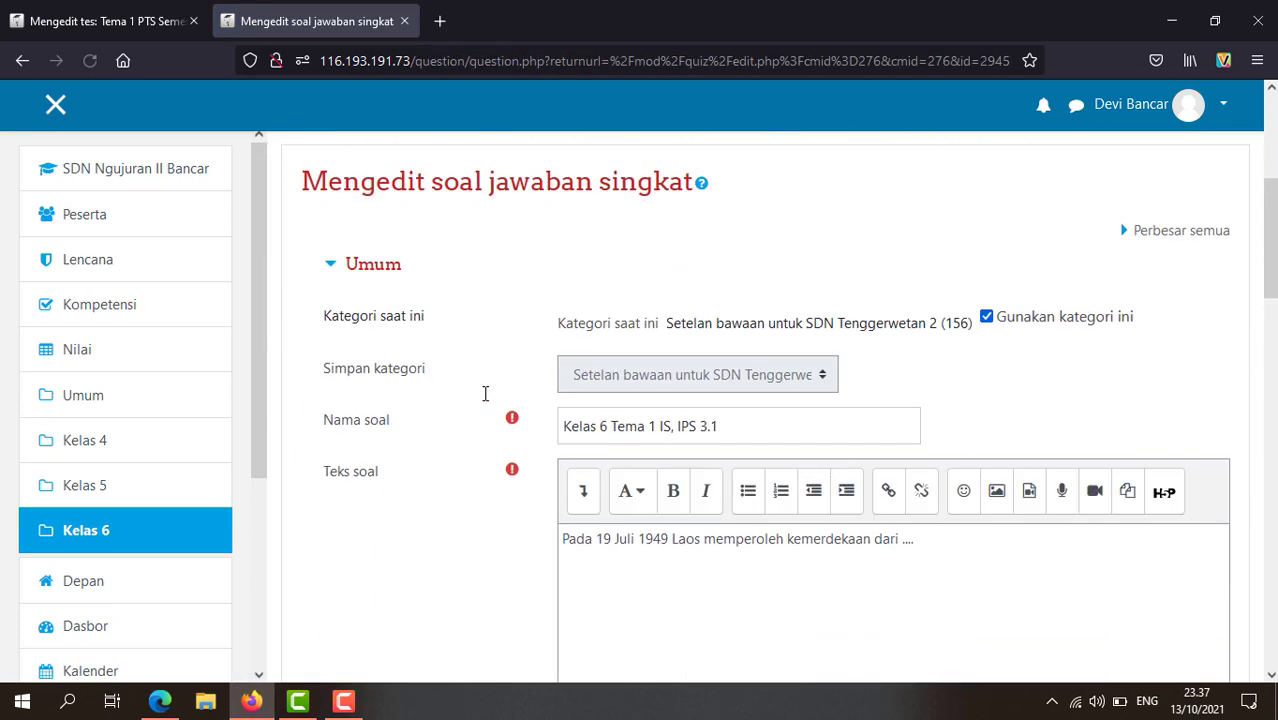
scroll(533, 419, down, 2)
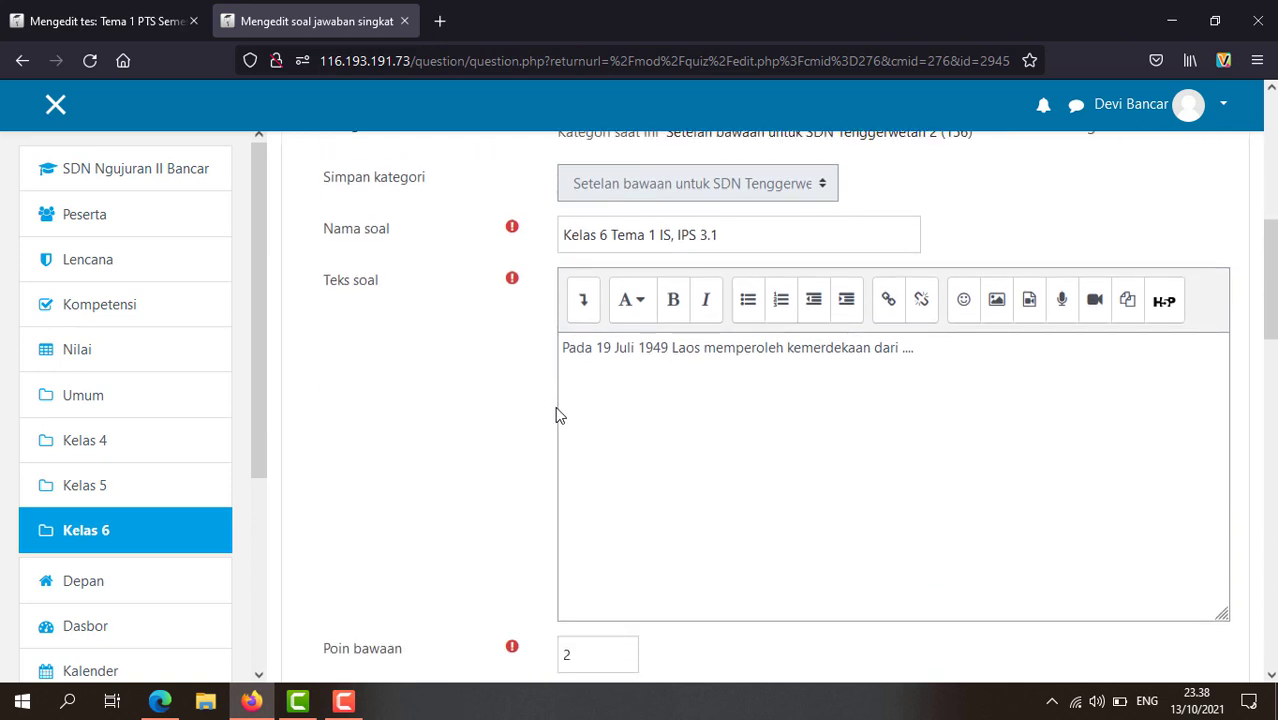
scroll(616, 399, up, 1)
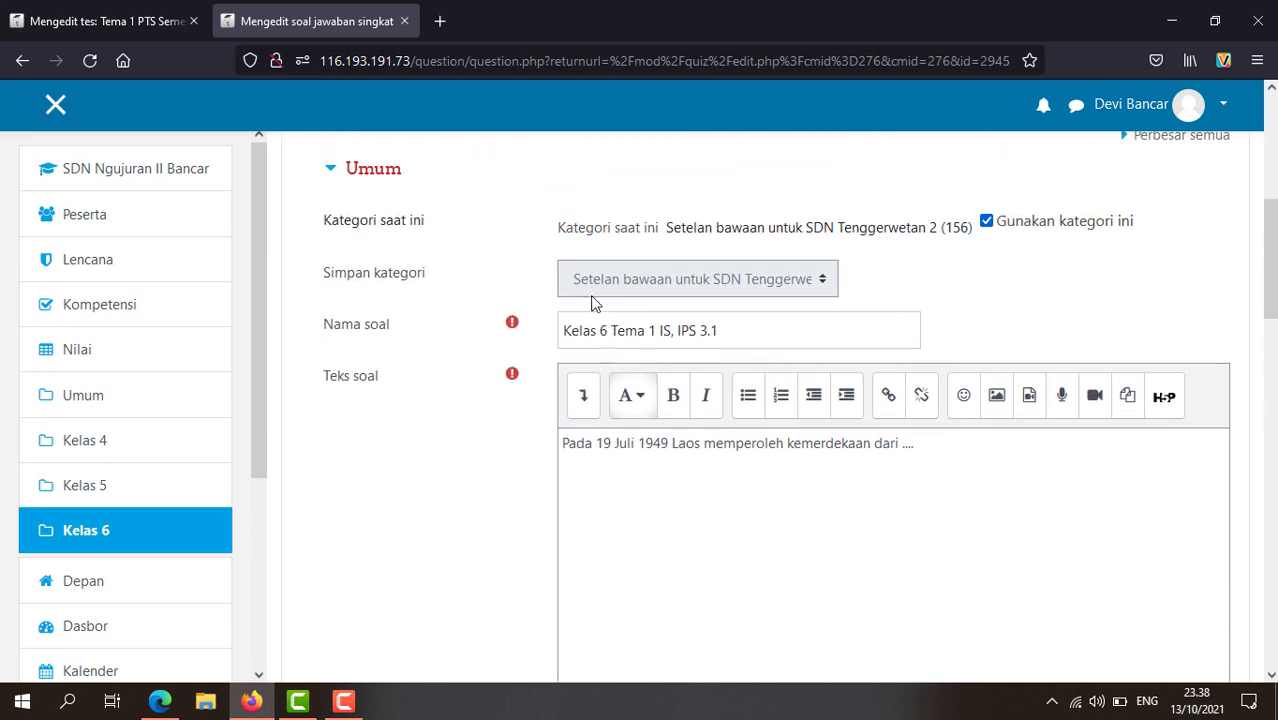
scroll(675, 410, down, 1)
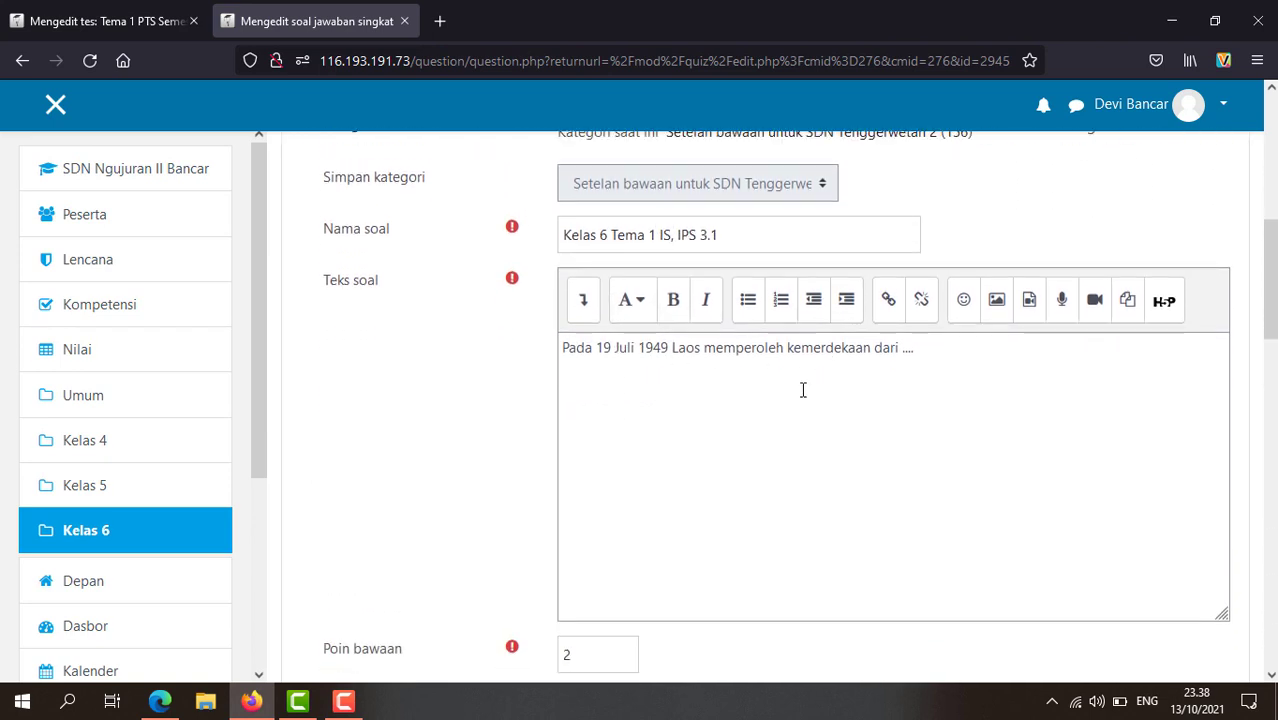
scroll(802, 390, down, 4)
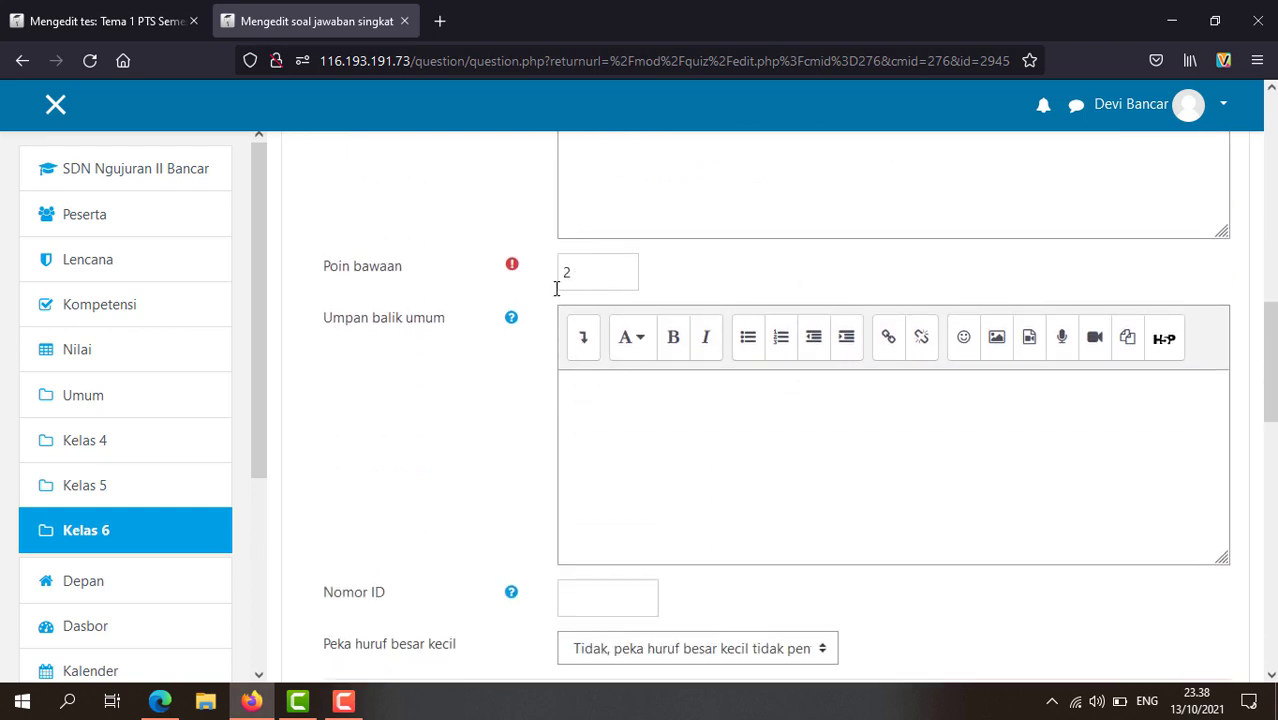
scroll(593, 388, down, 5)
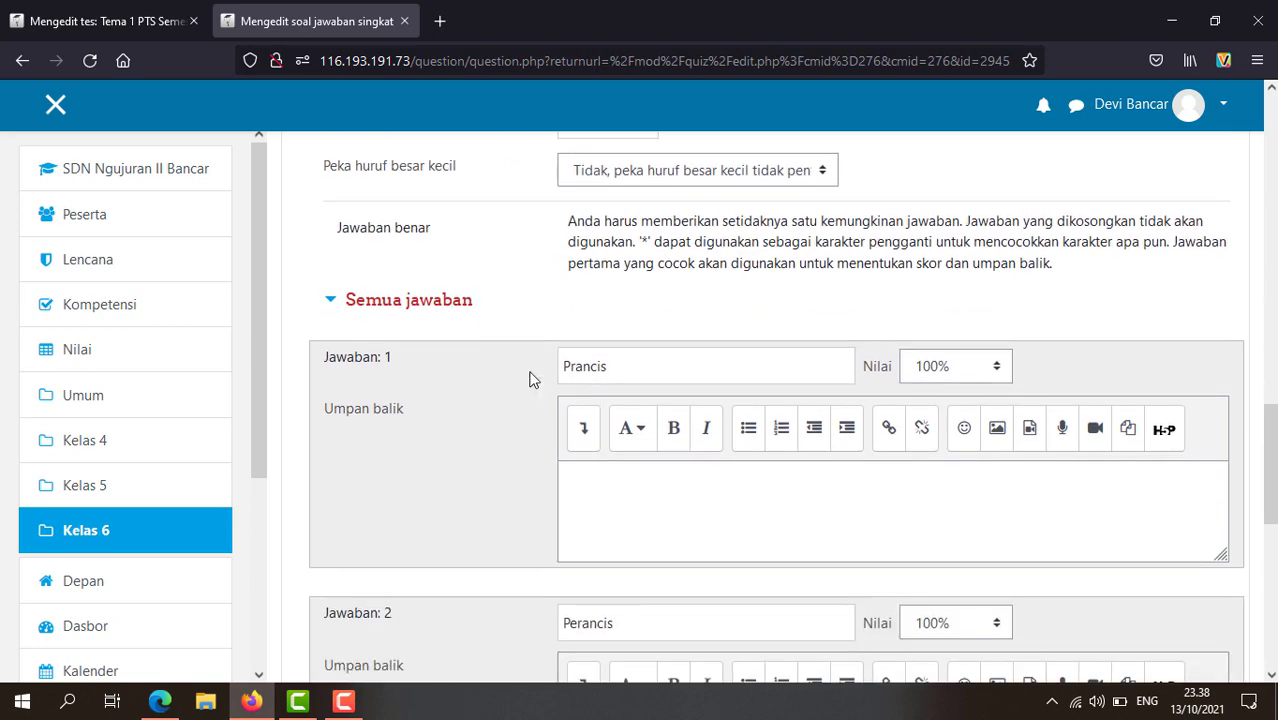
scroll(563, 340, up, 10)
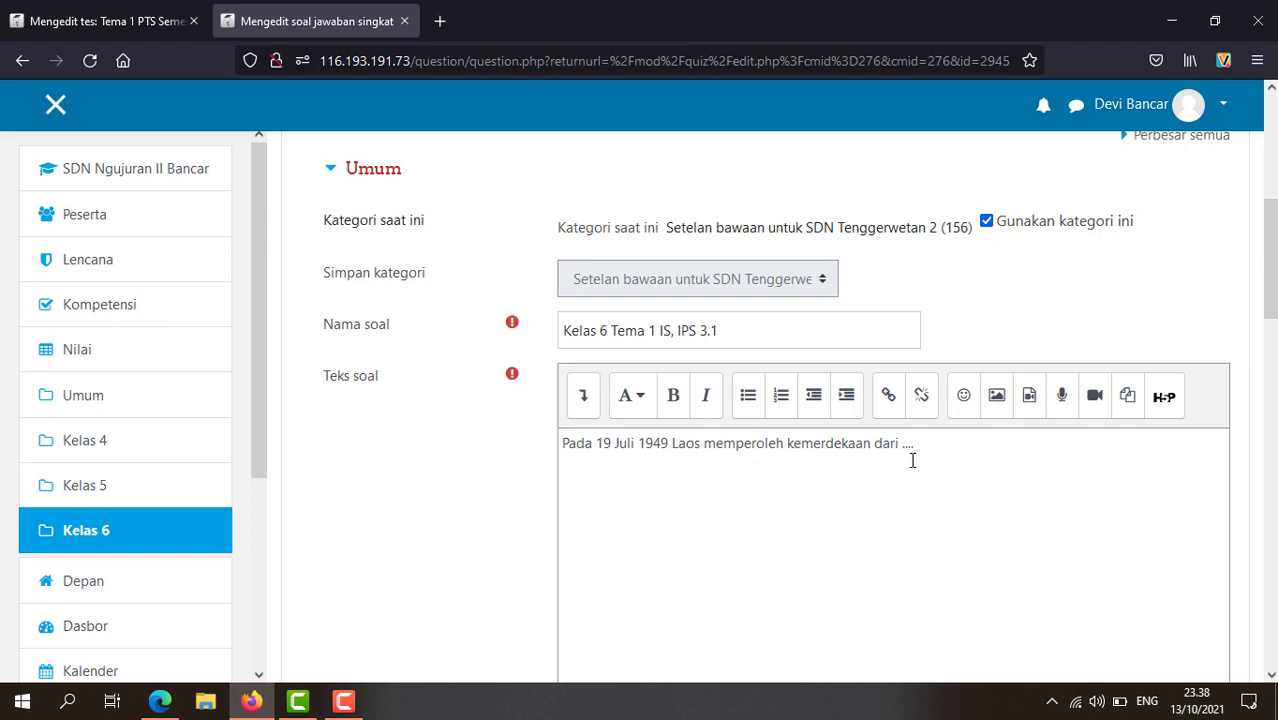
scroll(912, 462, down, 10)
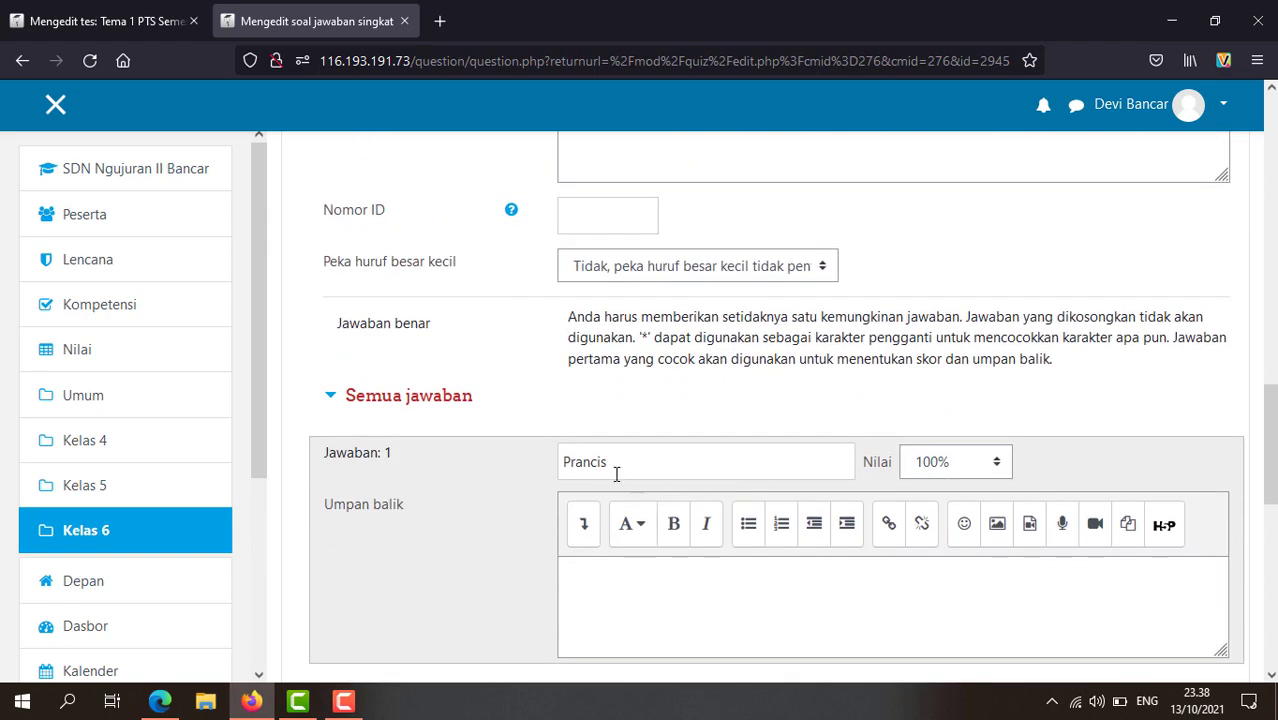
scroll(637, 467, down, 1)
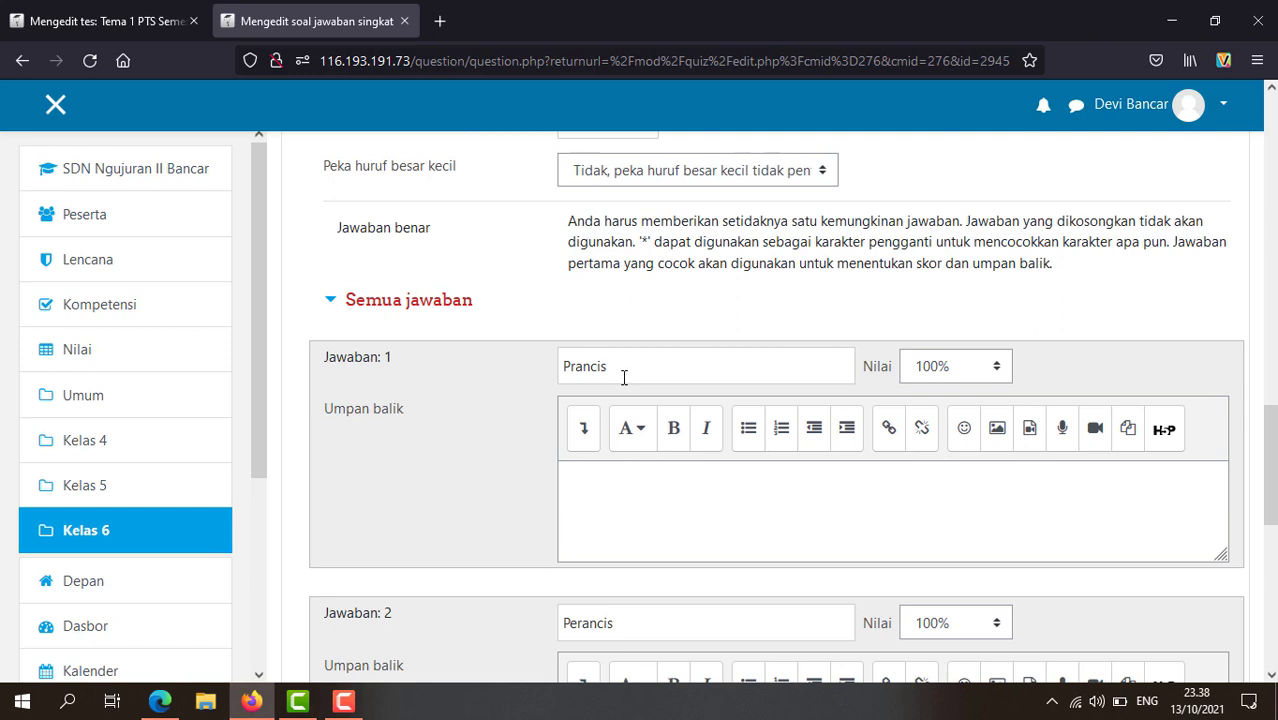
scroll(623, 377, up, 1)
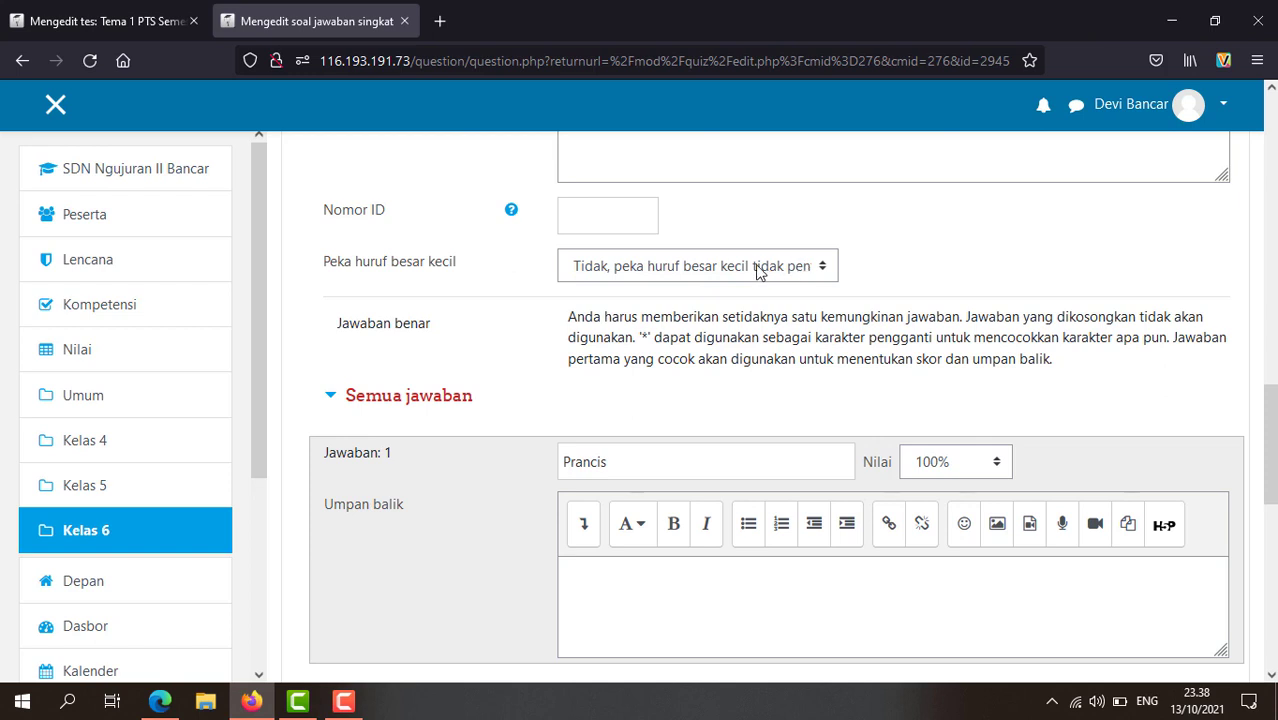
Step: Keep case sensitivity at 'Tidak, peka huruf besar kecil tidak penting'
click(822, 268)
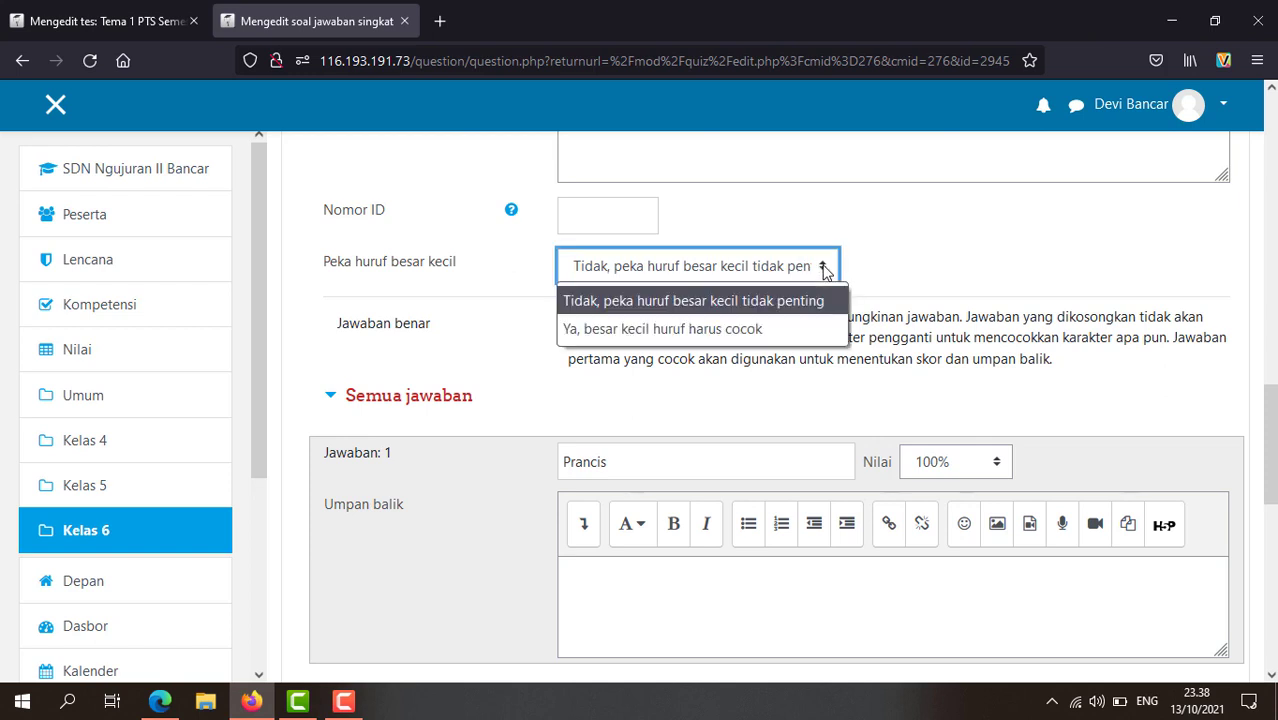
click(748, 309)
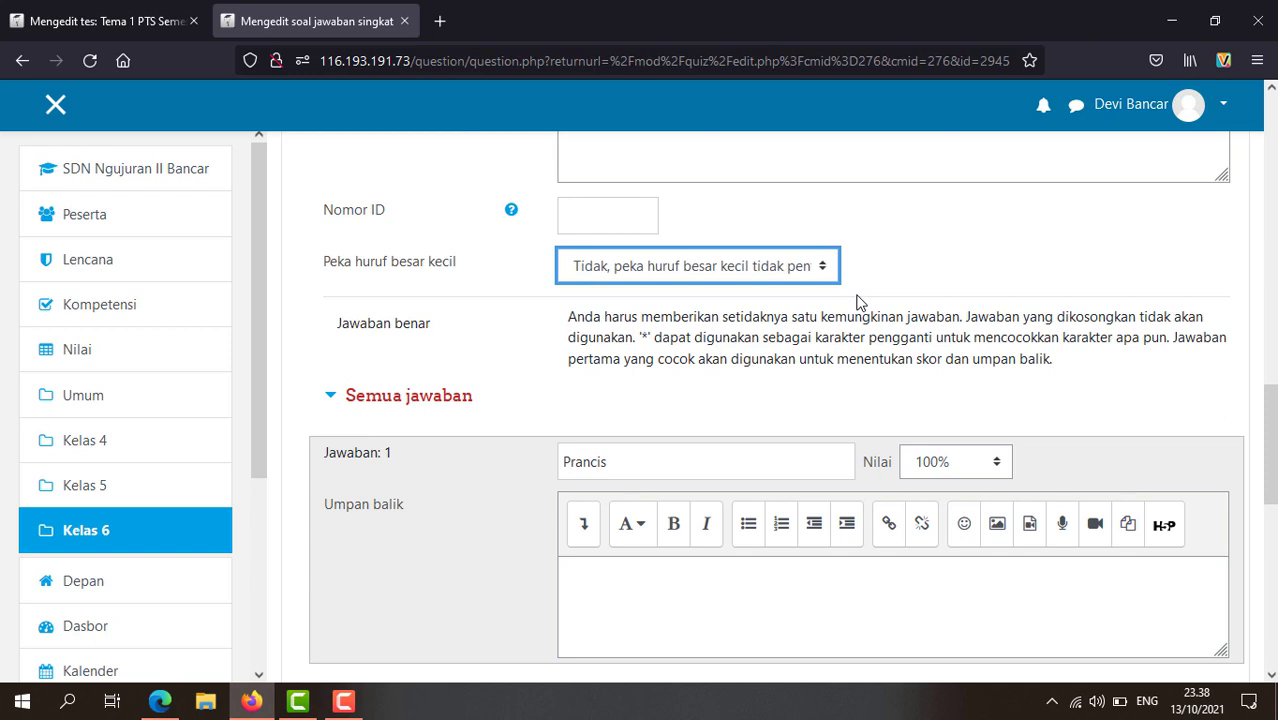
scroll(647, 465, down, 2)
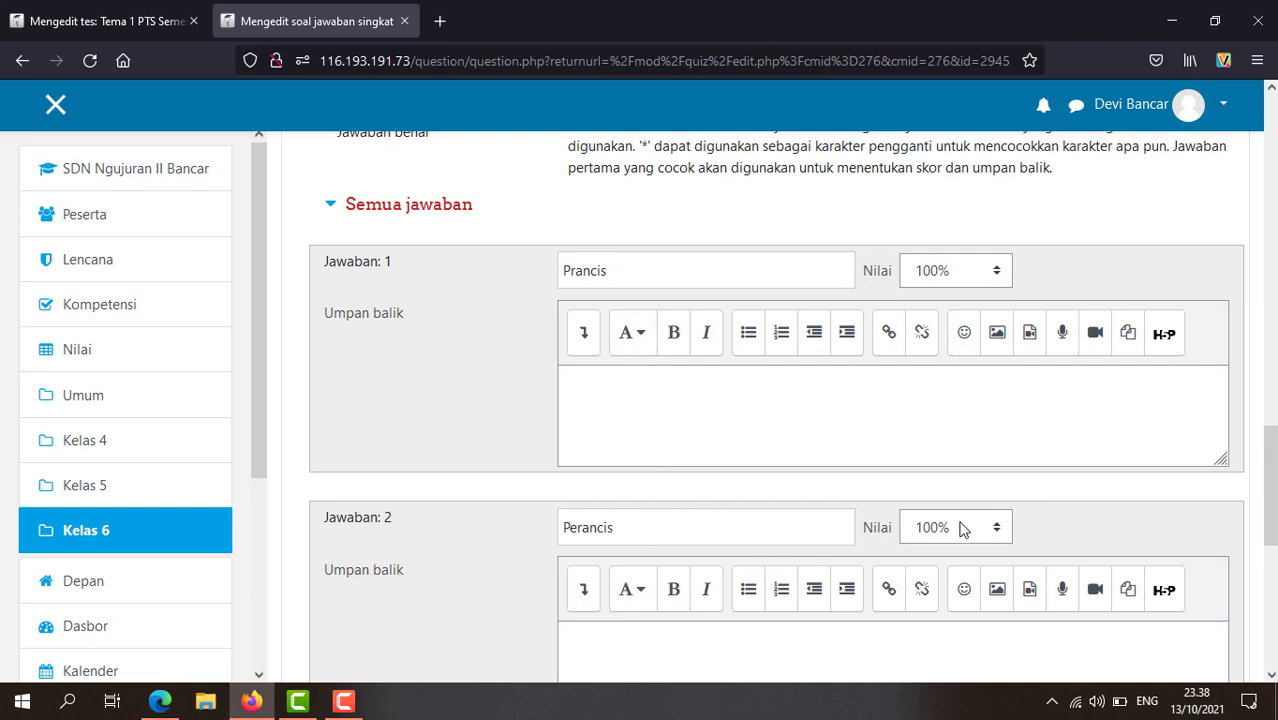
scroll(763, 512, down, 3)
scroll(762, 510, up, 1)
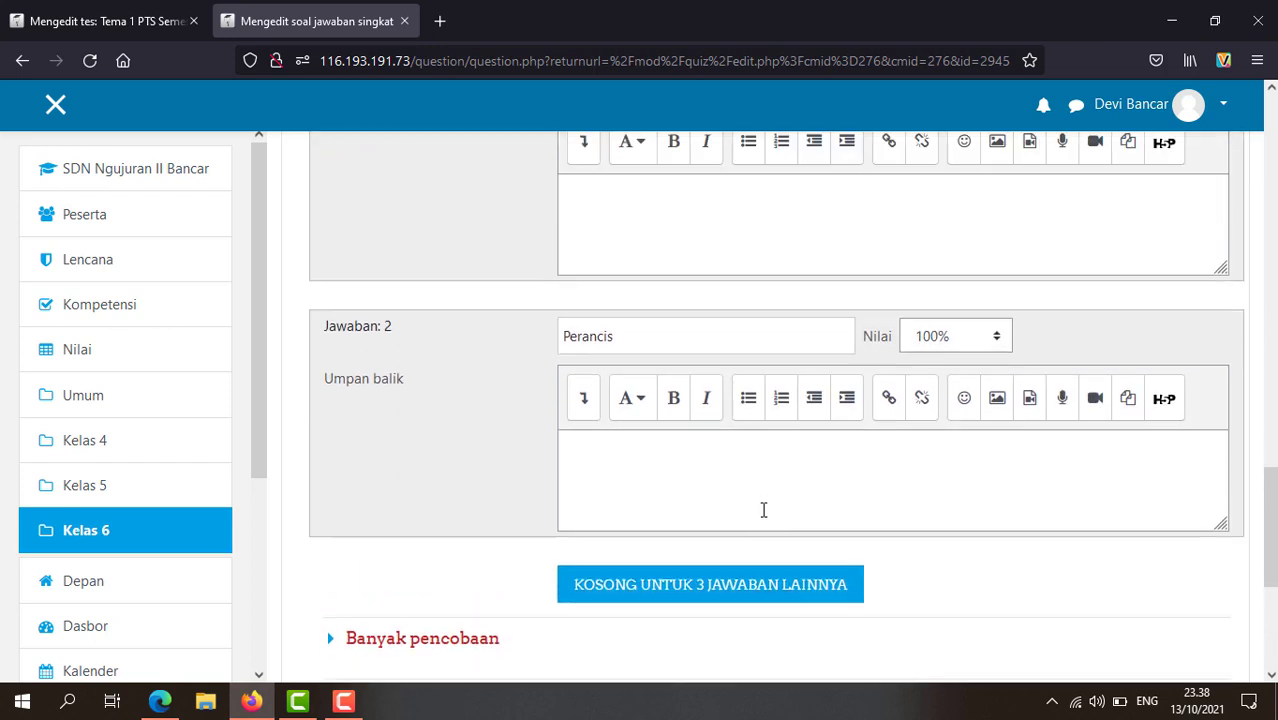
scroll(762, 510, down, 4)
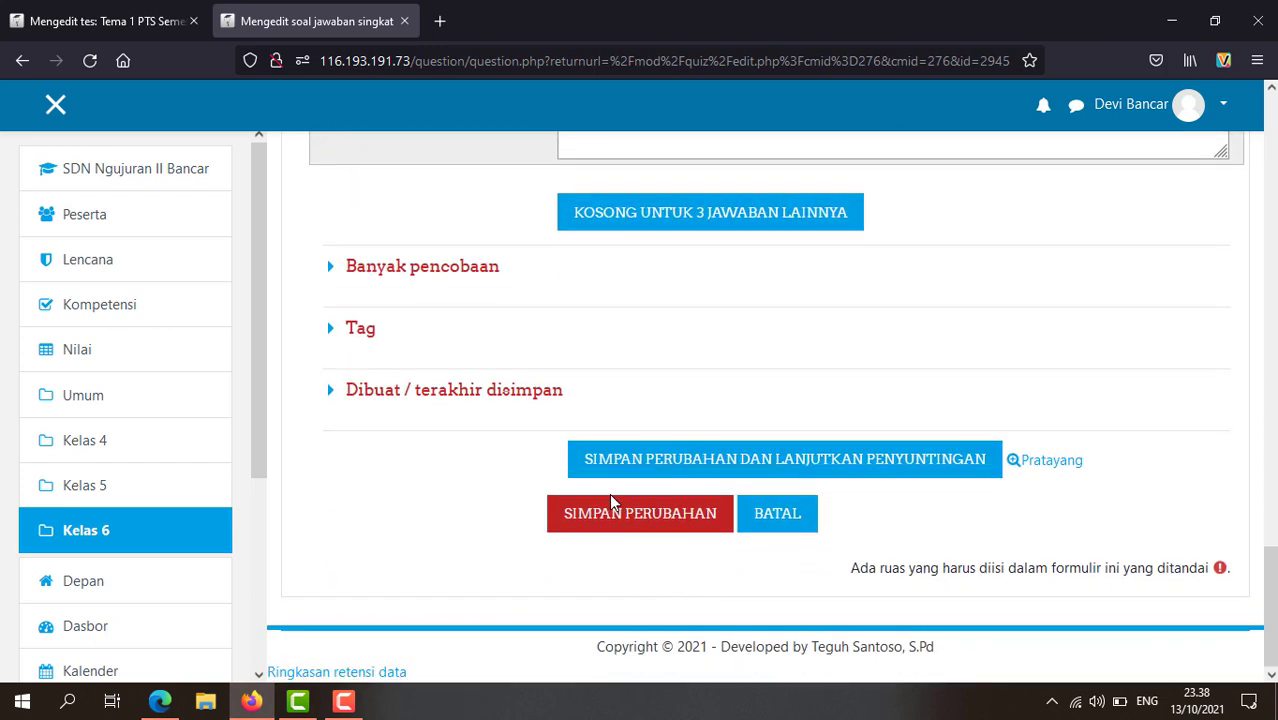
click(612, 504)
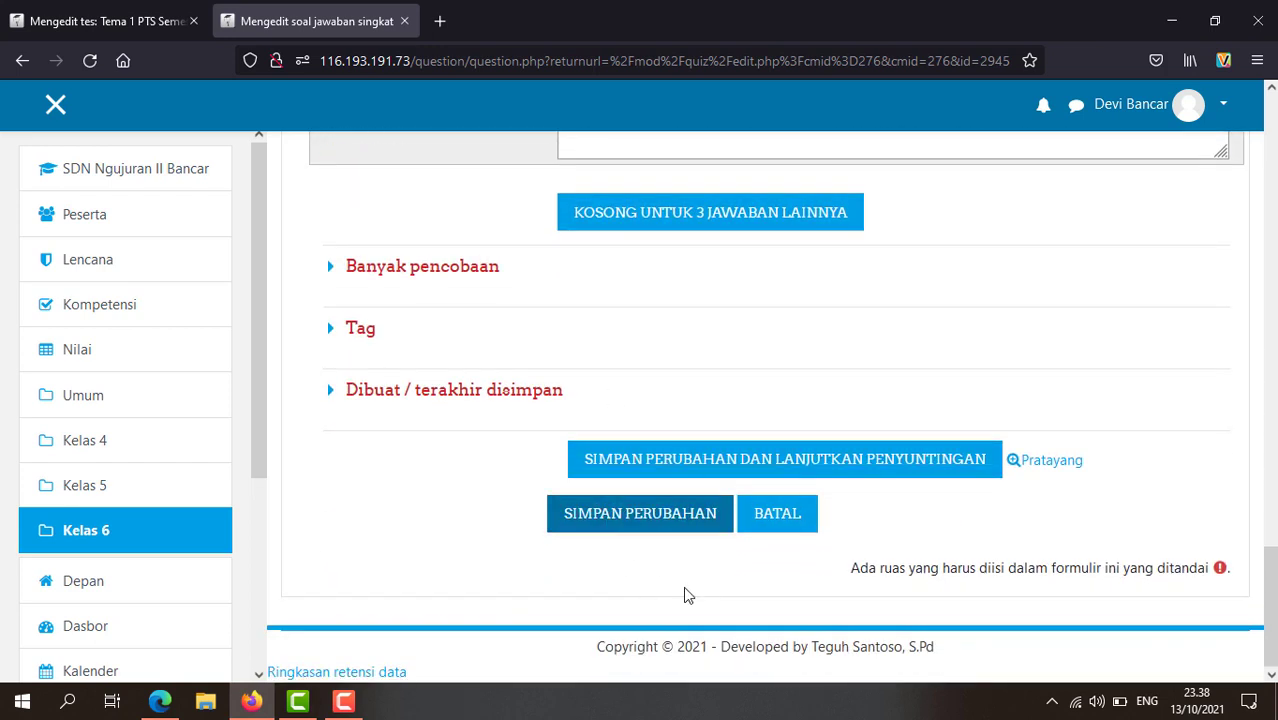
Step: Leave question 23 and open question 27 from the quiz list
click(774, 524)
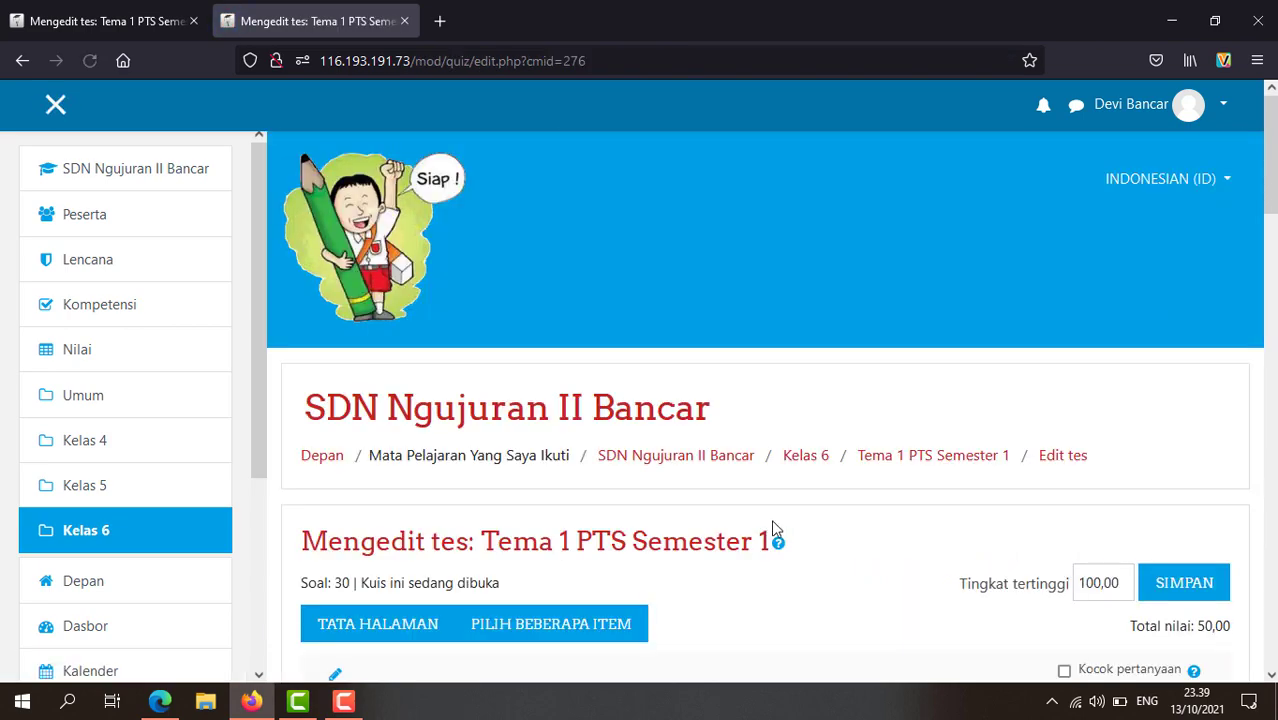
scroll(771, 519, down, 5)
scroll(625, 504, down, 10)
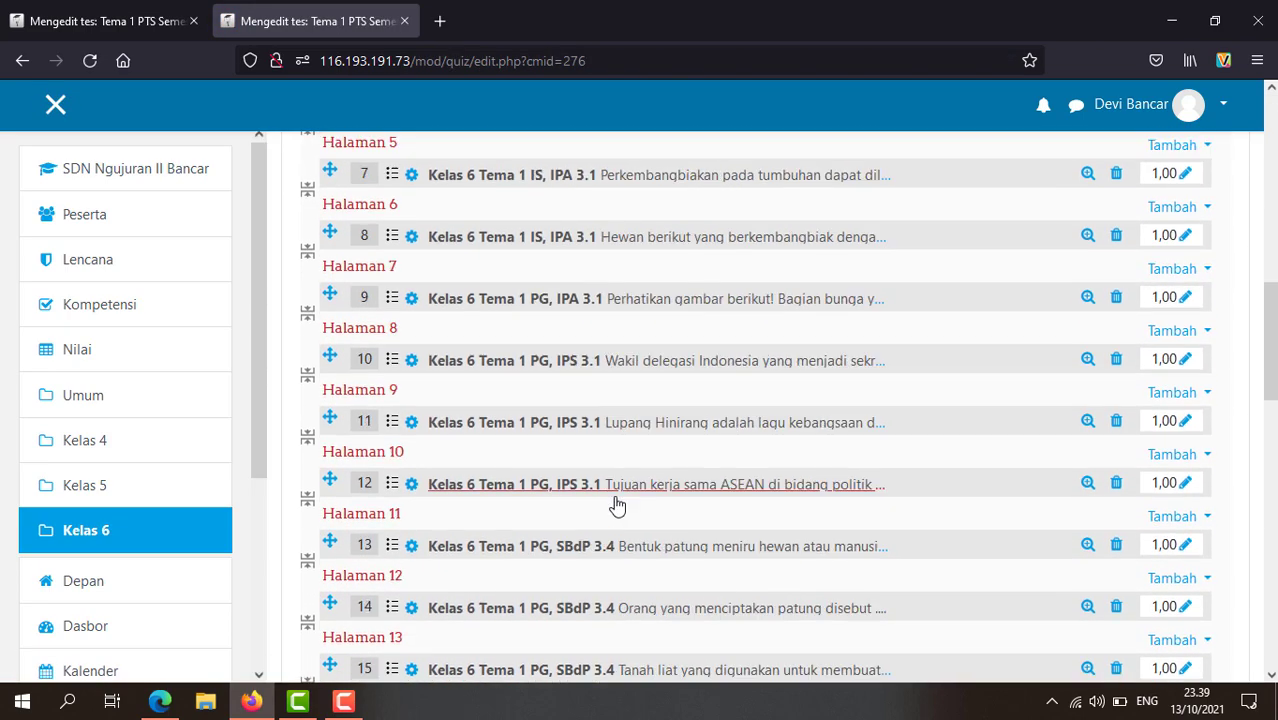
scroll(585, 497, down, 5)
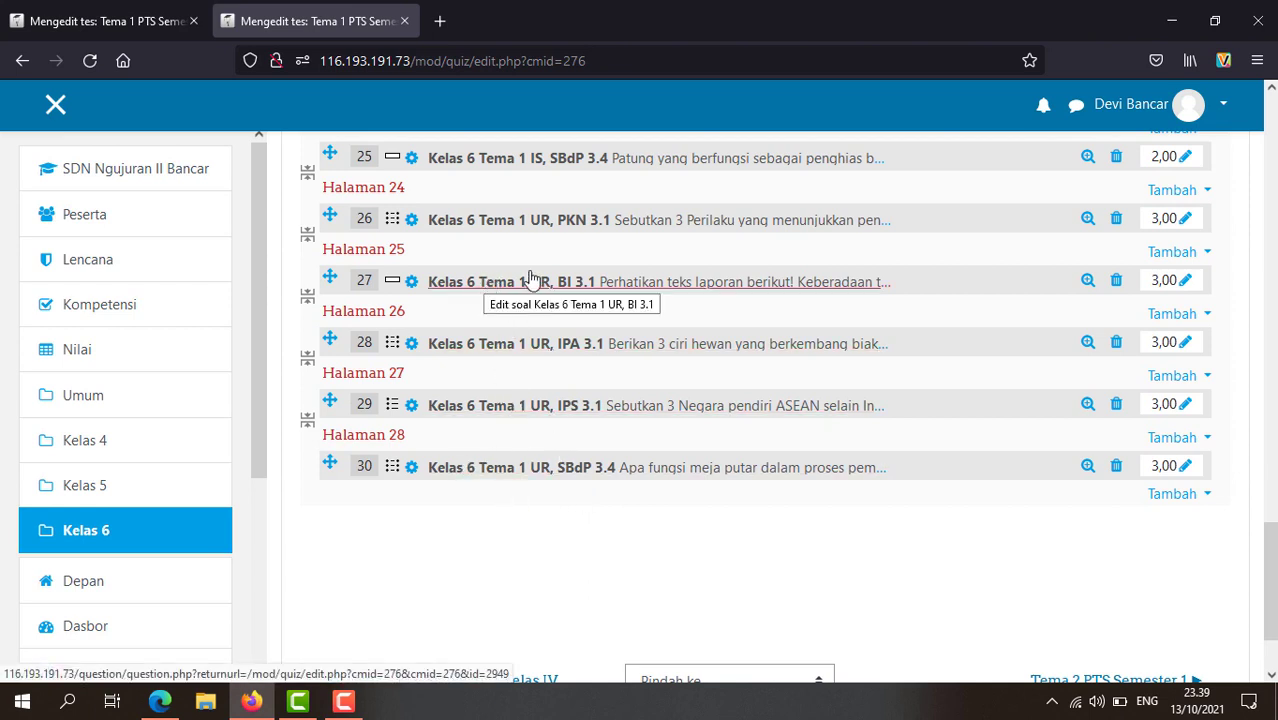
click(422, 285)
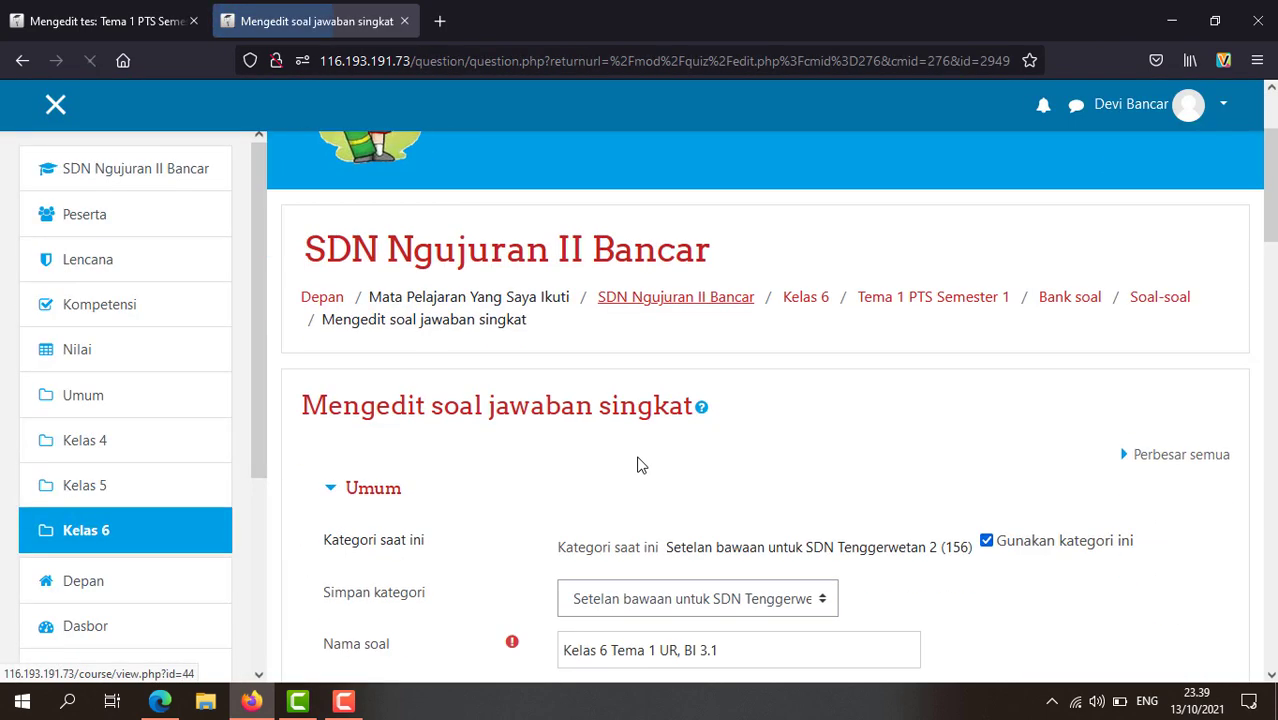
Step: Review question 27's accepted answers Fungsi, kegunaan and manfaat Taman Nasional, each at 100%
scroll(638, 462, down, 5)
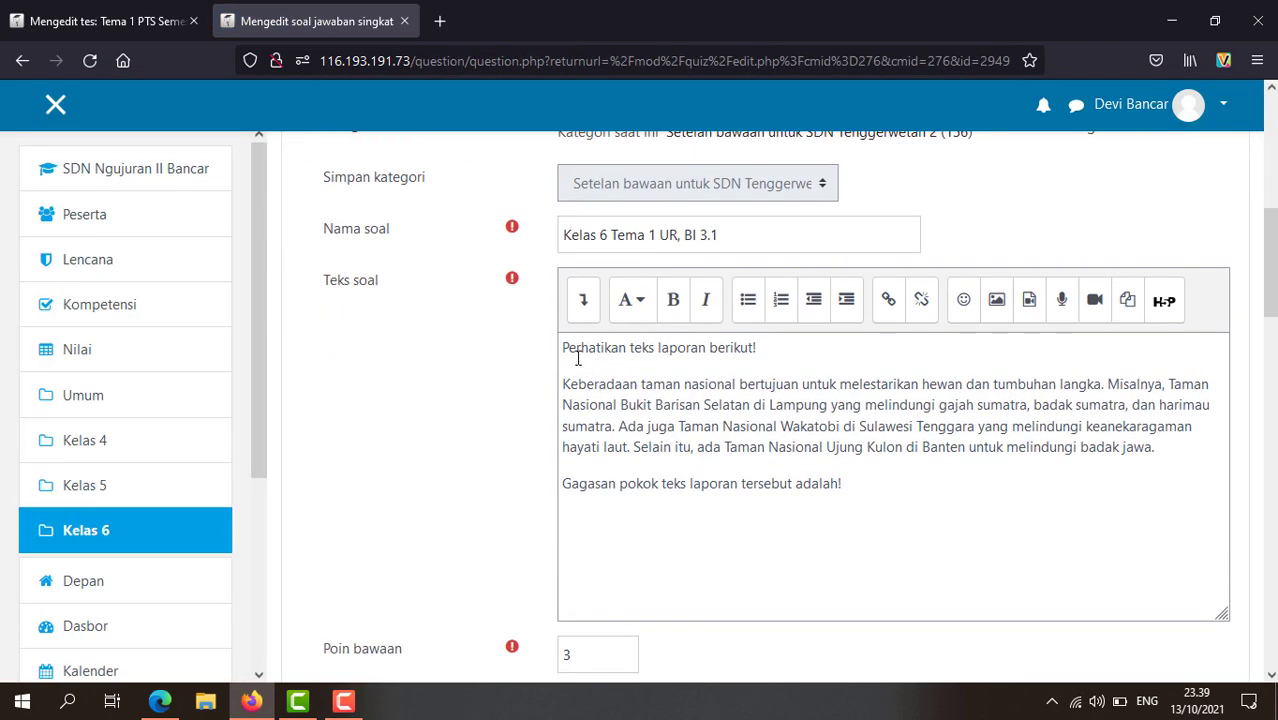
scroll(724, 521, down, 3)
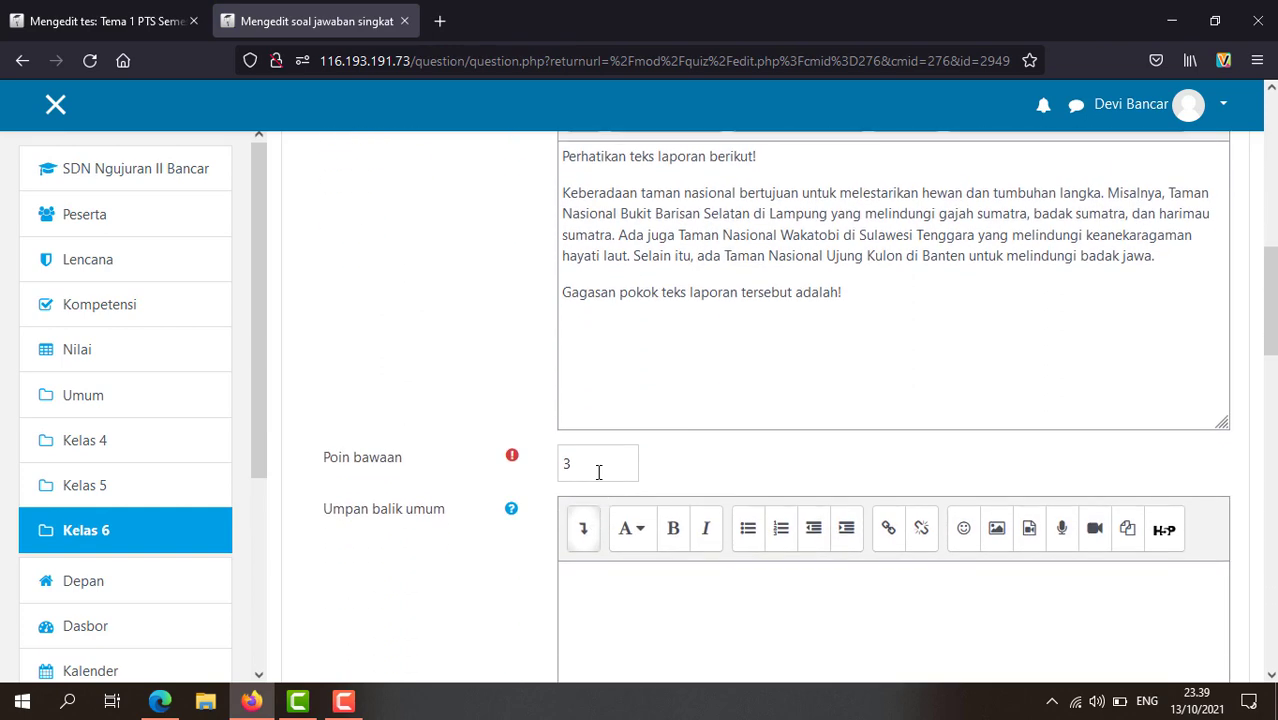
scroll(643, 567, down, 9)
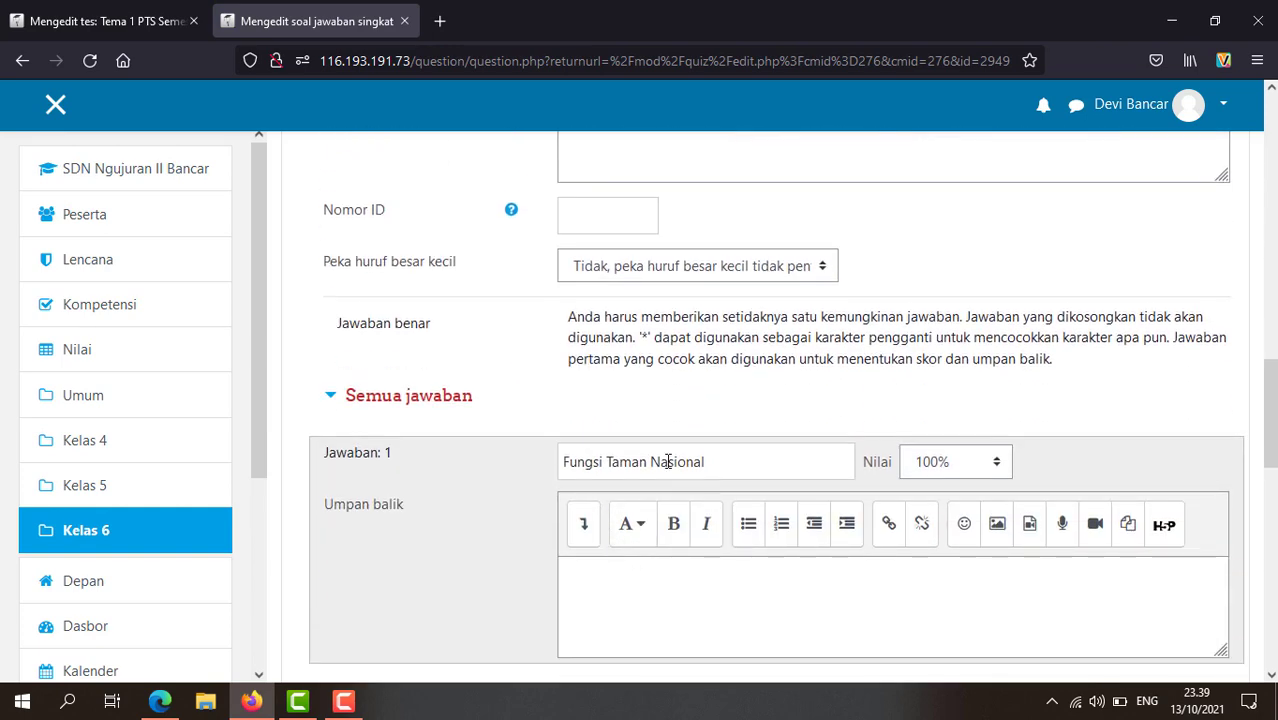
scroll(668, 461, up, 2)
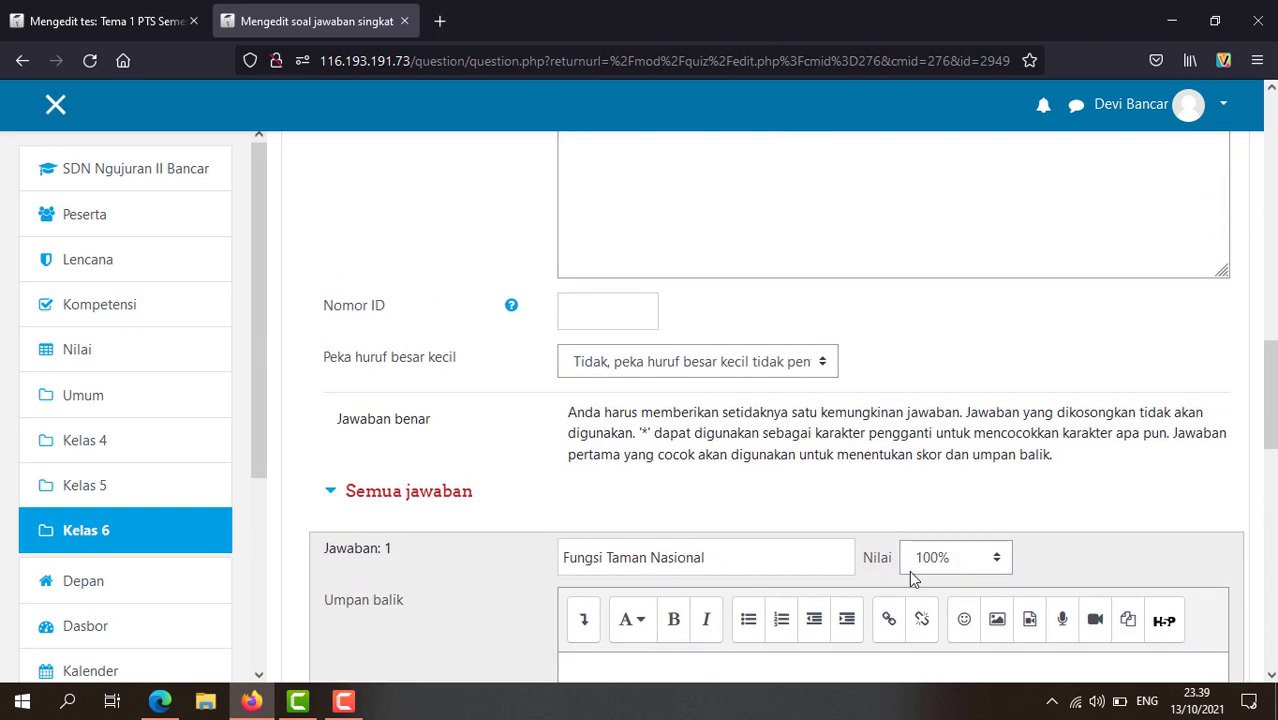
scroll(779, 610, down, 4)
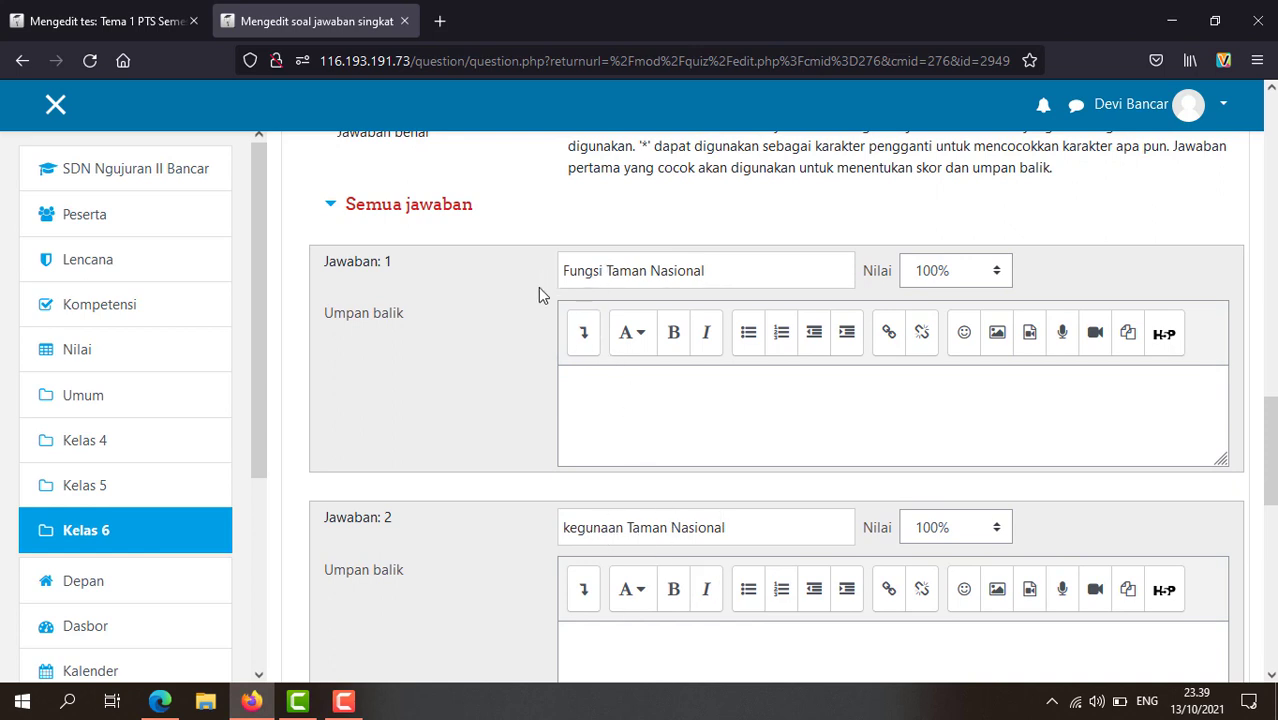
scroll(775, 575, down, 2)
scroll(775, 578, down, 3)
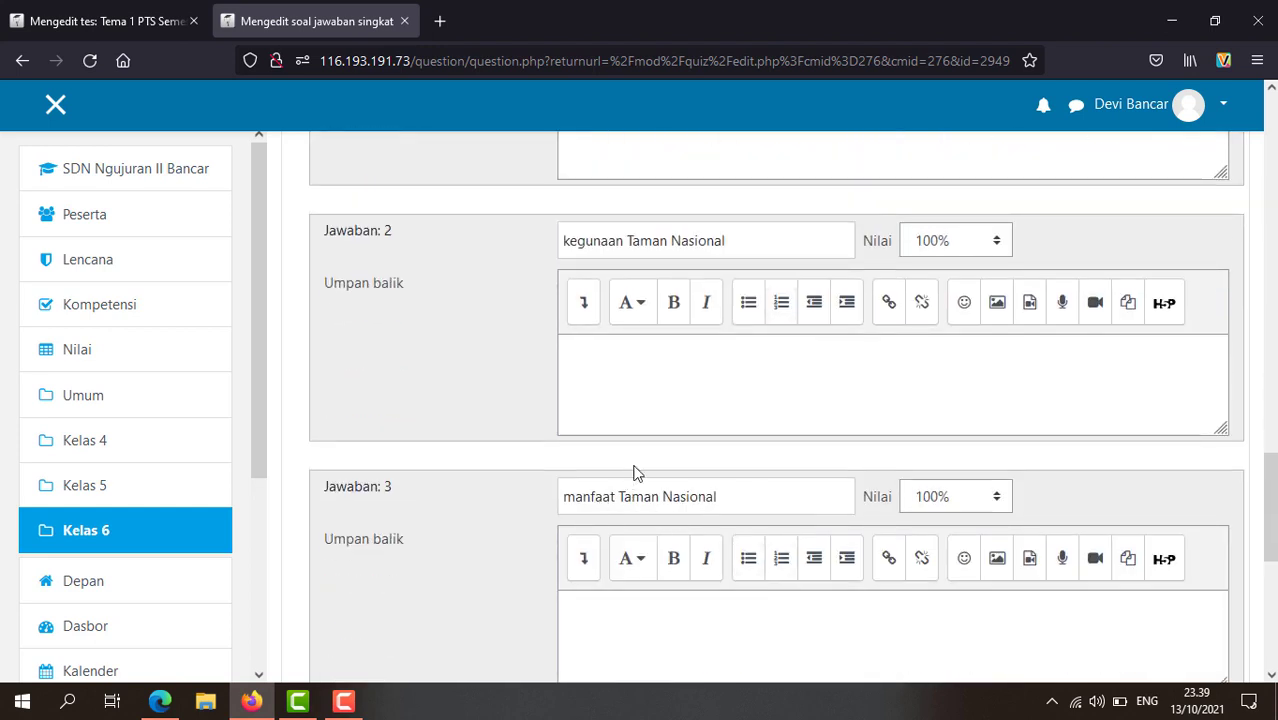
scroll(733, 560, down, 3)
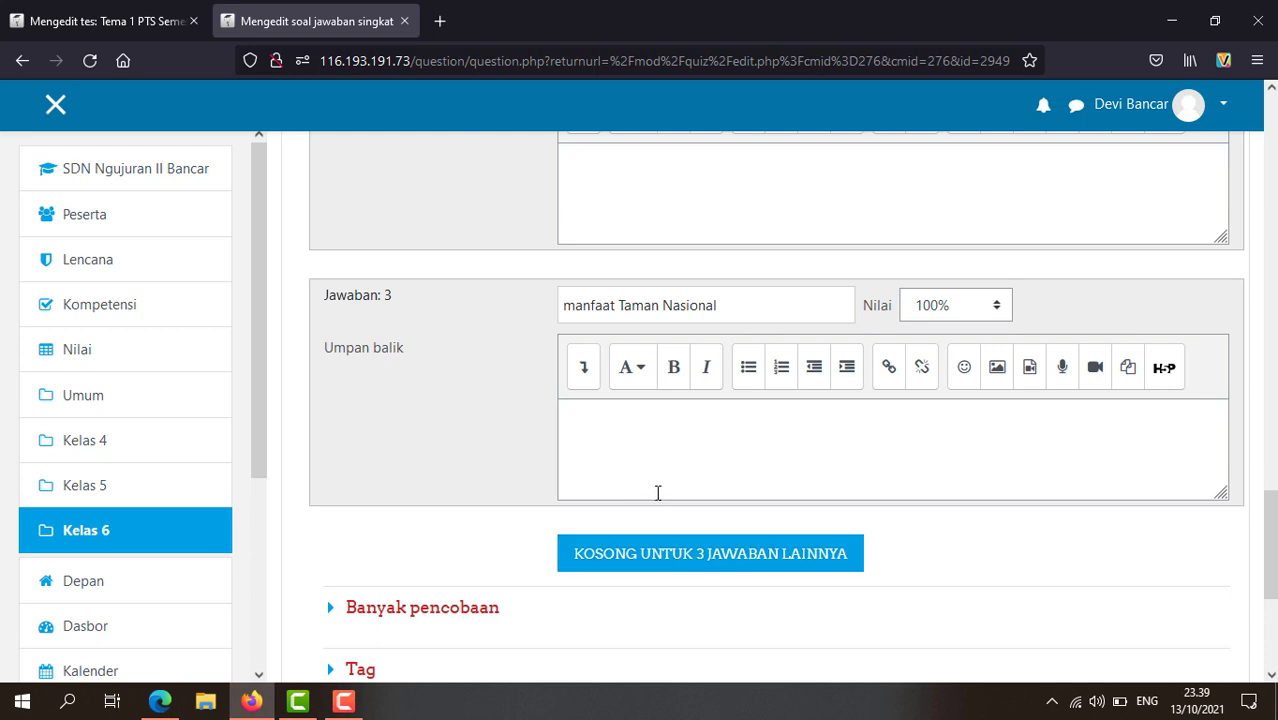
scroll(658, 493, up, 2)
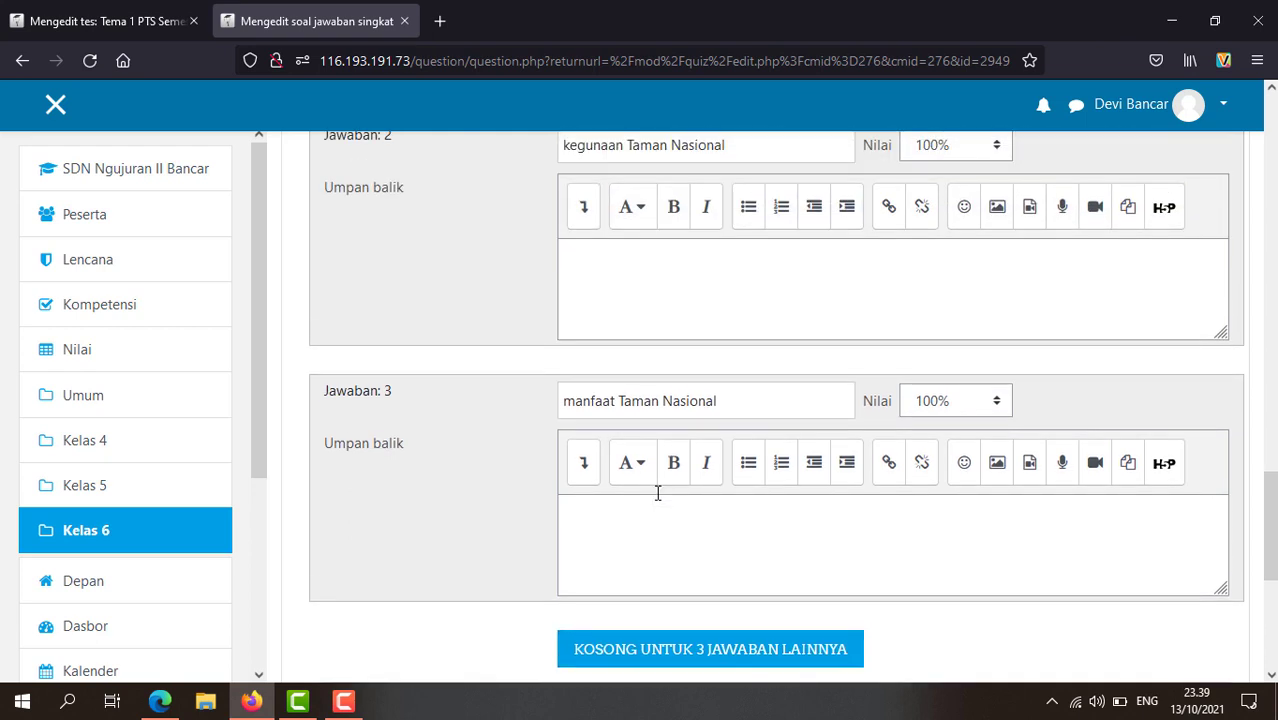
scroll(658, 493, down, 3)
scroll(602, 422, up, 3)
scroll(630, 459, down, 1)
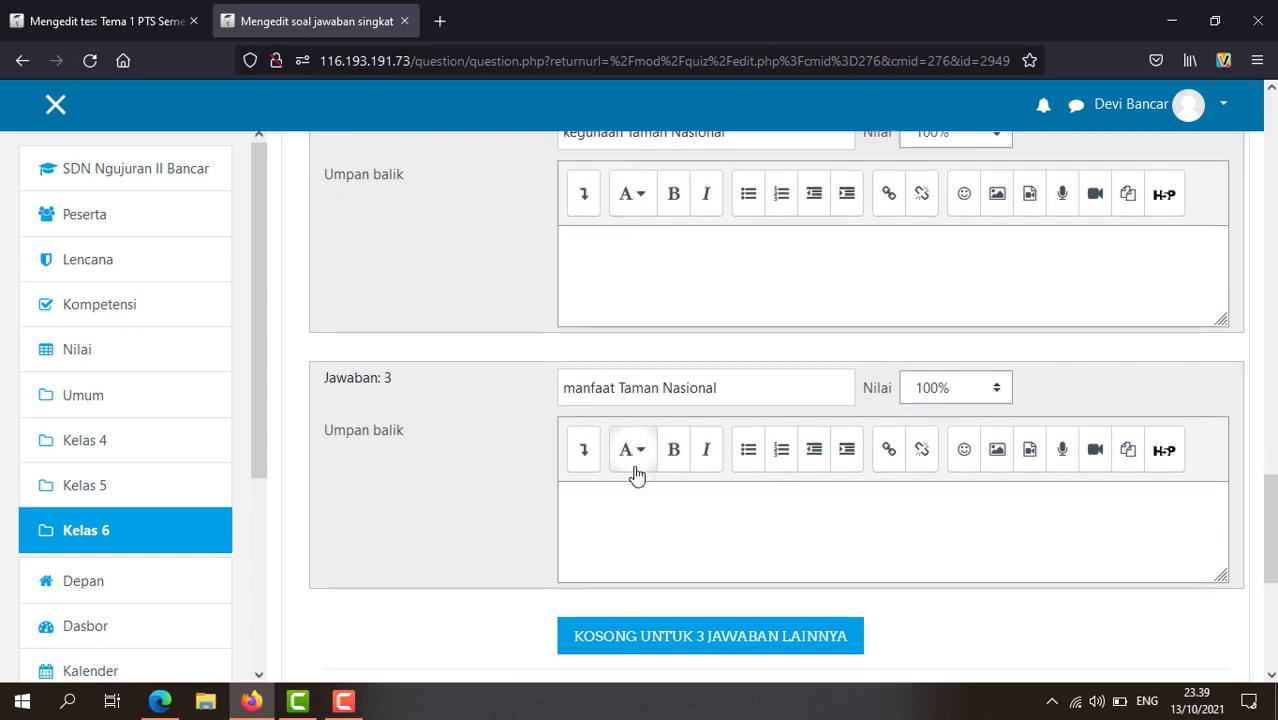
scroll(637, 474, down, 3)
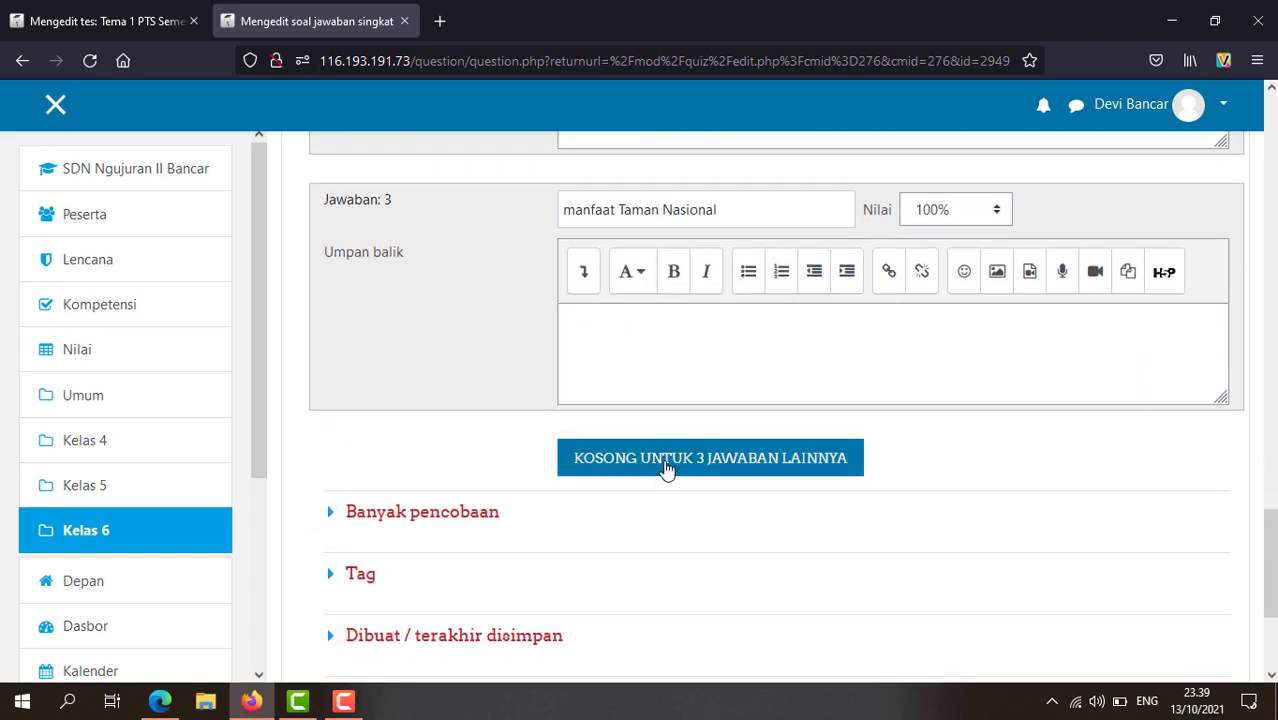
Step: Add three blank answer slots and set answer 4 'taman nasional' to 30%
click(666, 458)
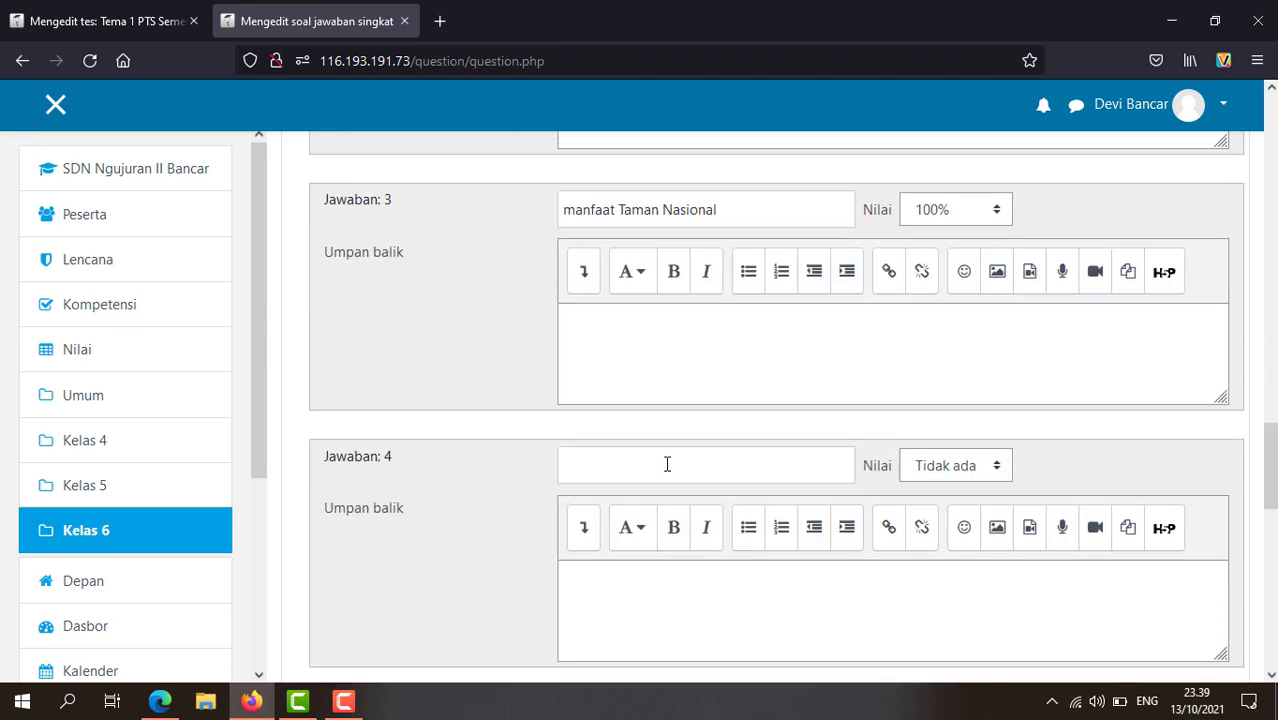
scroll(667, 464, down, 2)
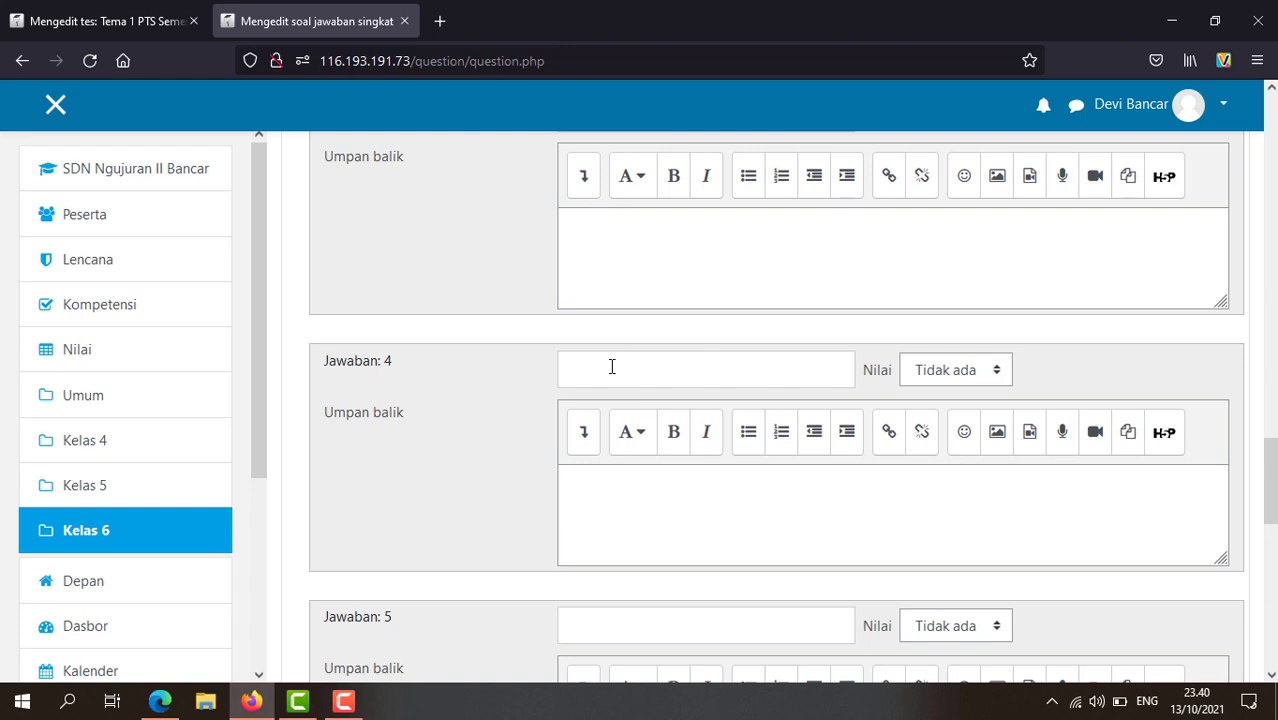
text(an nasional)
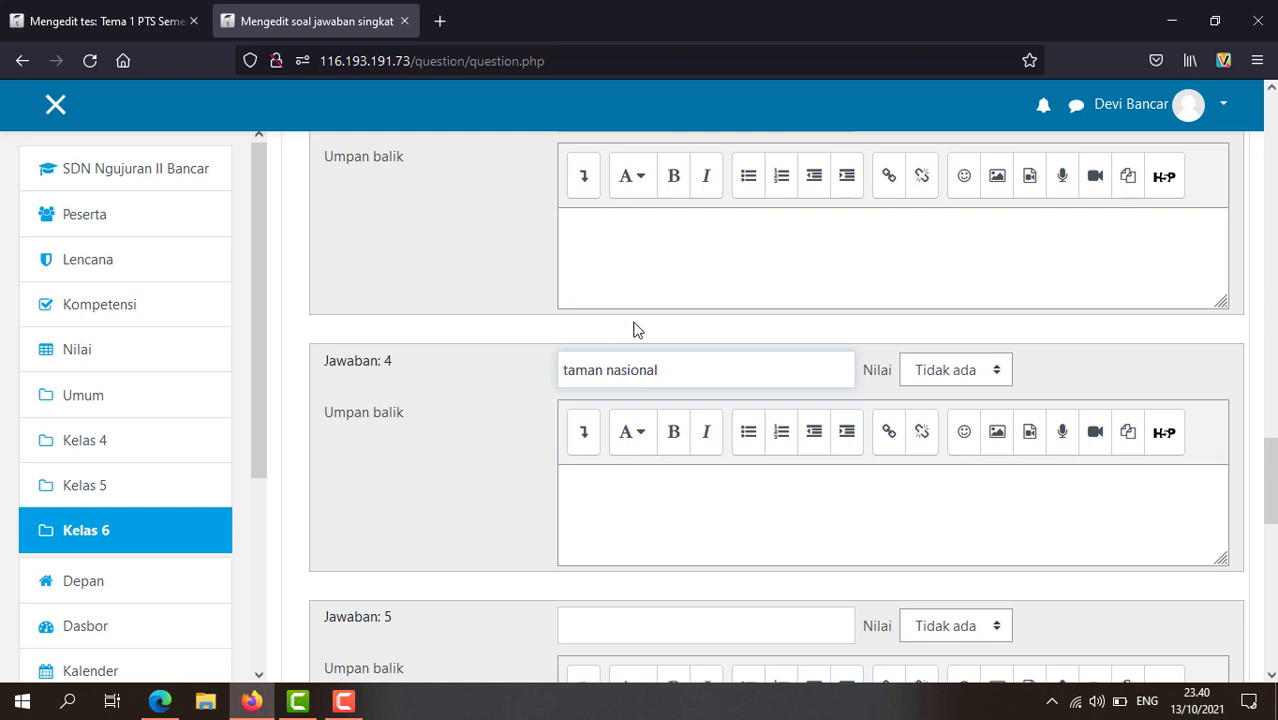
click(996, 371)
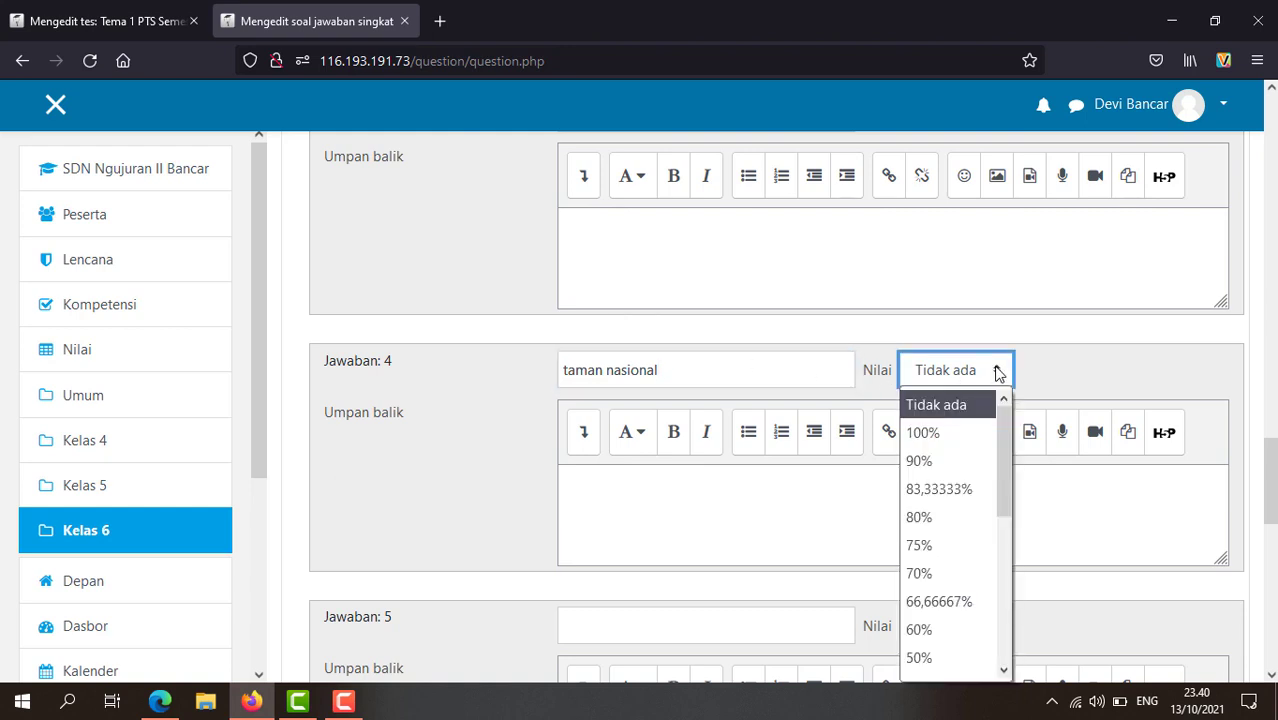
scroll(945, 500, down, 4)
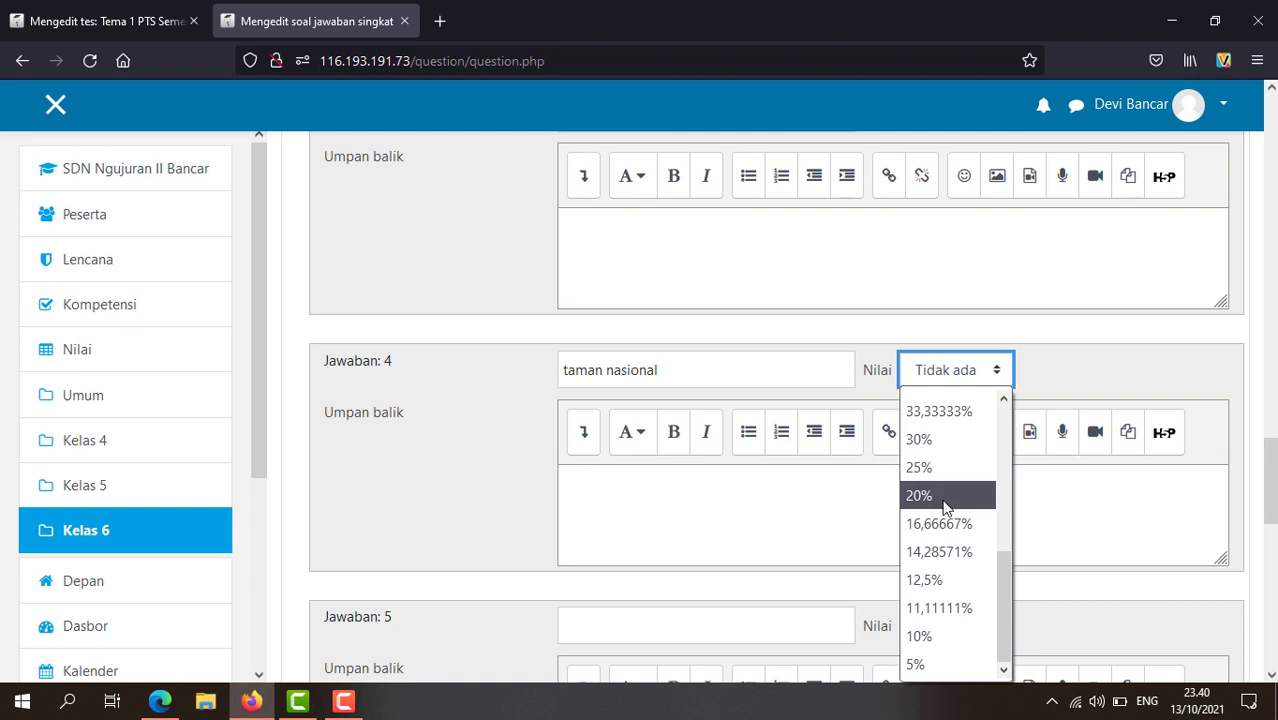
click(936, 447)
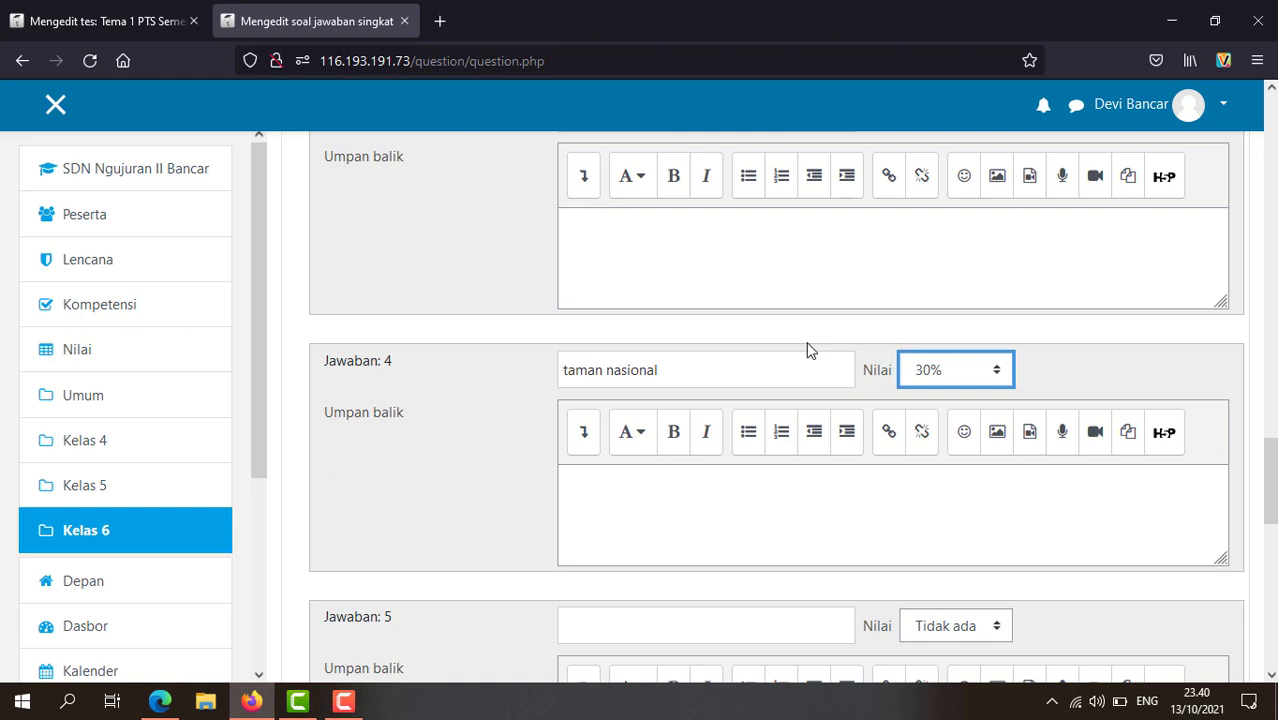
Step: Set answer 5 to 'taman' with a 10% grade
scroll(757, 463, down, 3)
scroll(757, 470, up, 2)
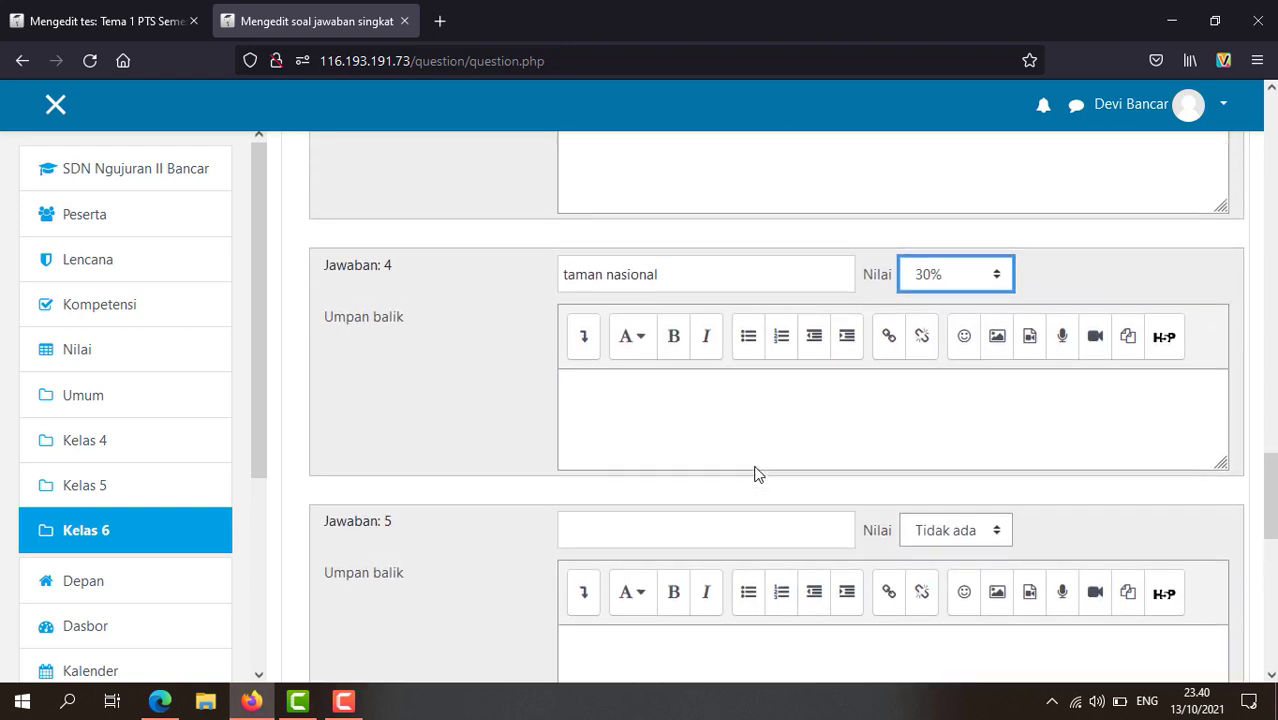
click(659, 529)
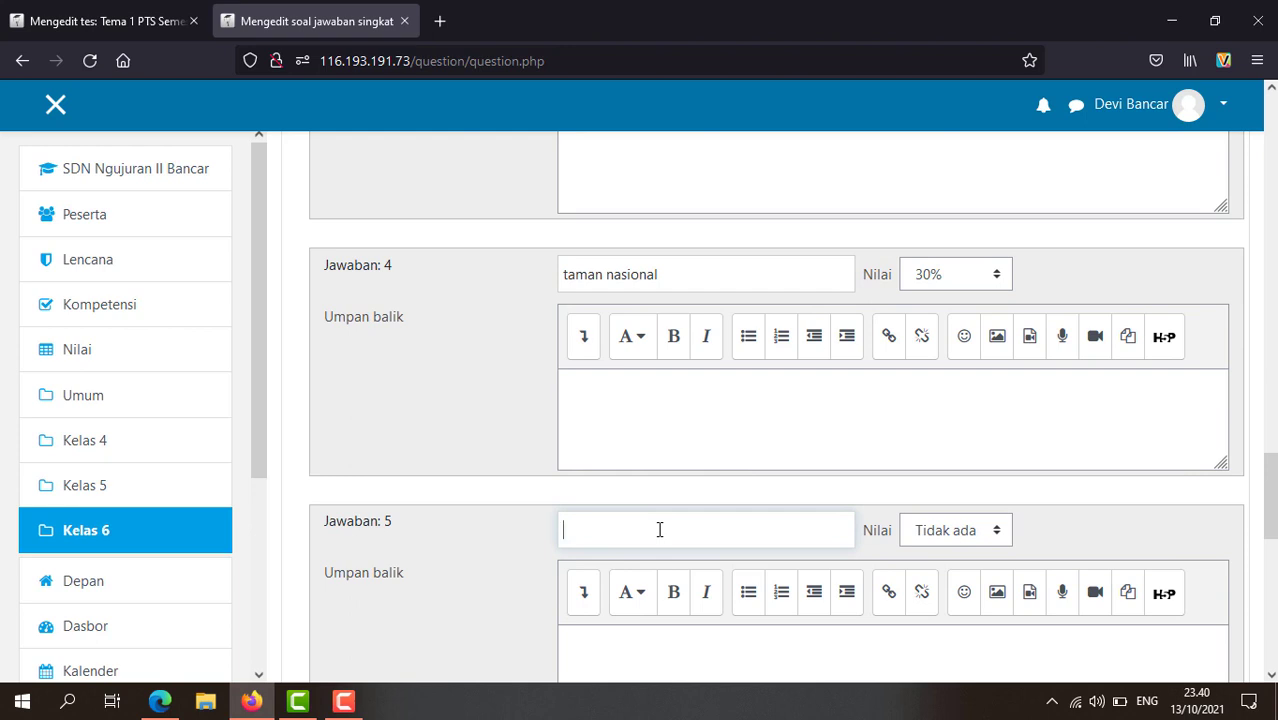
text(taman)
click(999, 530)
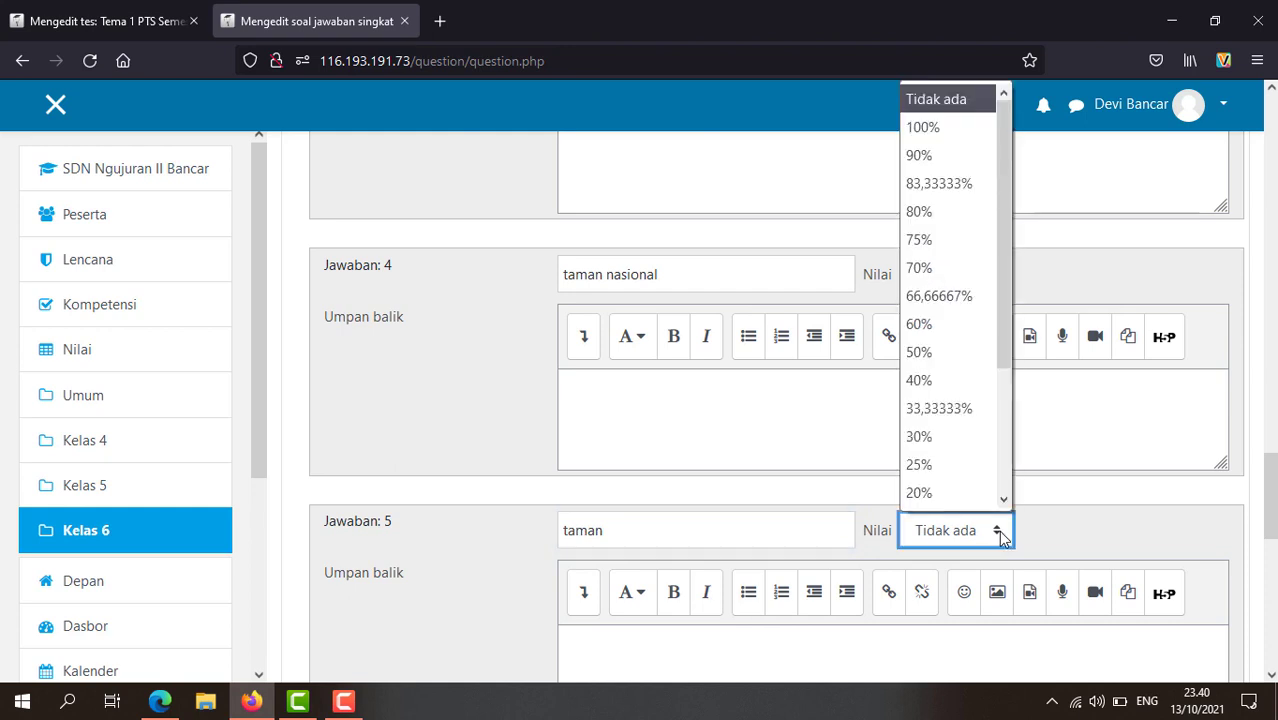
scroll(965, 484, down, 2)
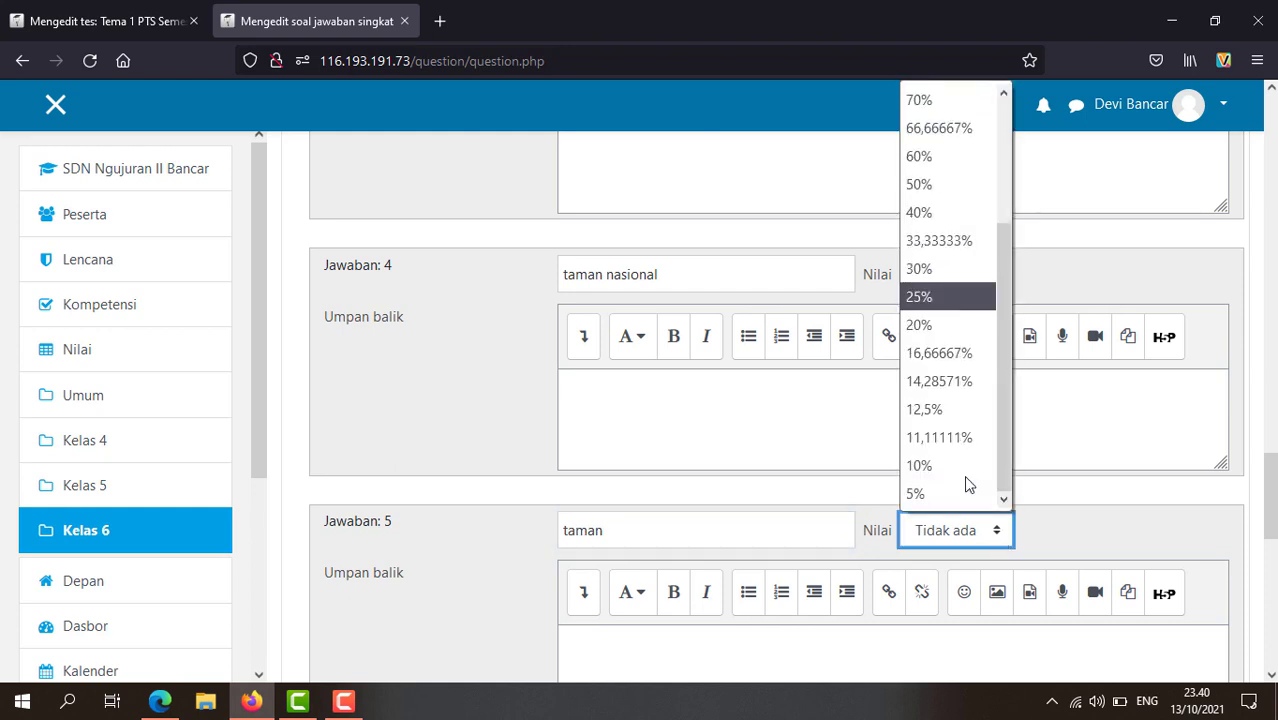
click(920, 464)
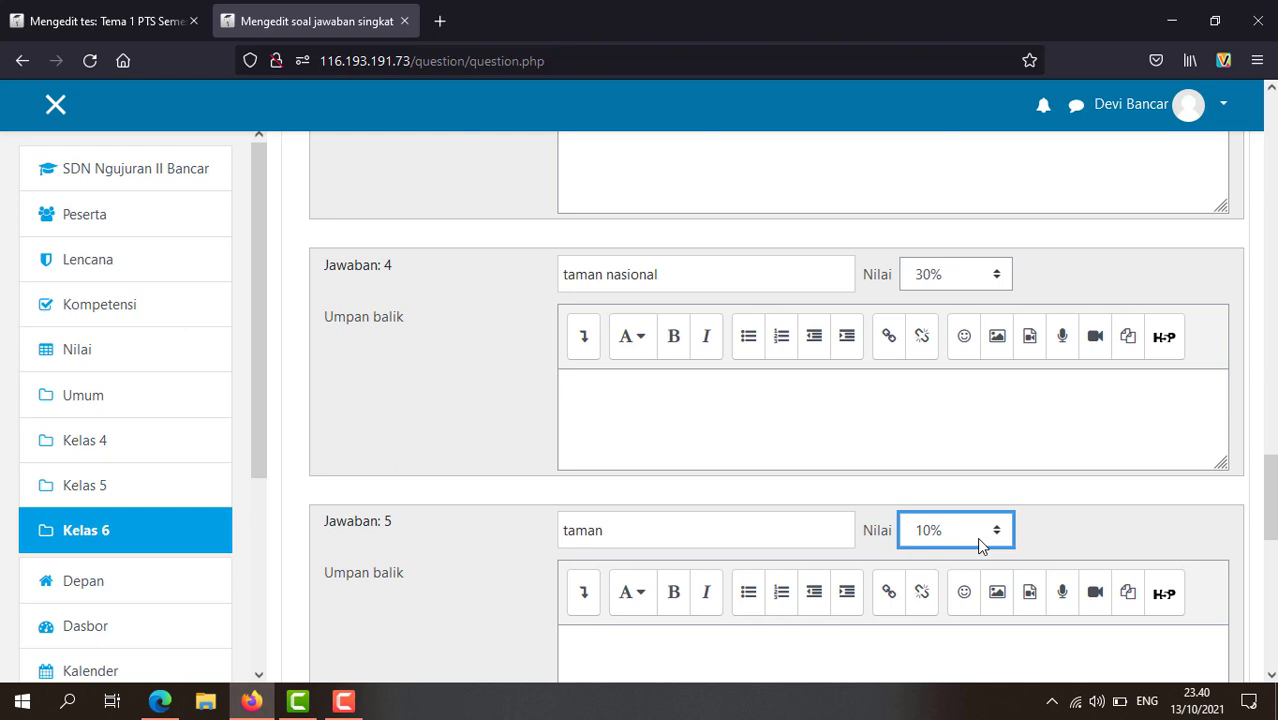
Step: Discard the changes and return to the Tema 1 PTS Semester 1 quiz editor
scroll(979, 545, down, 3)
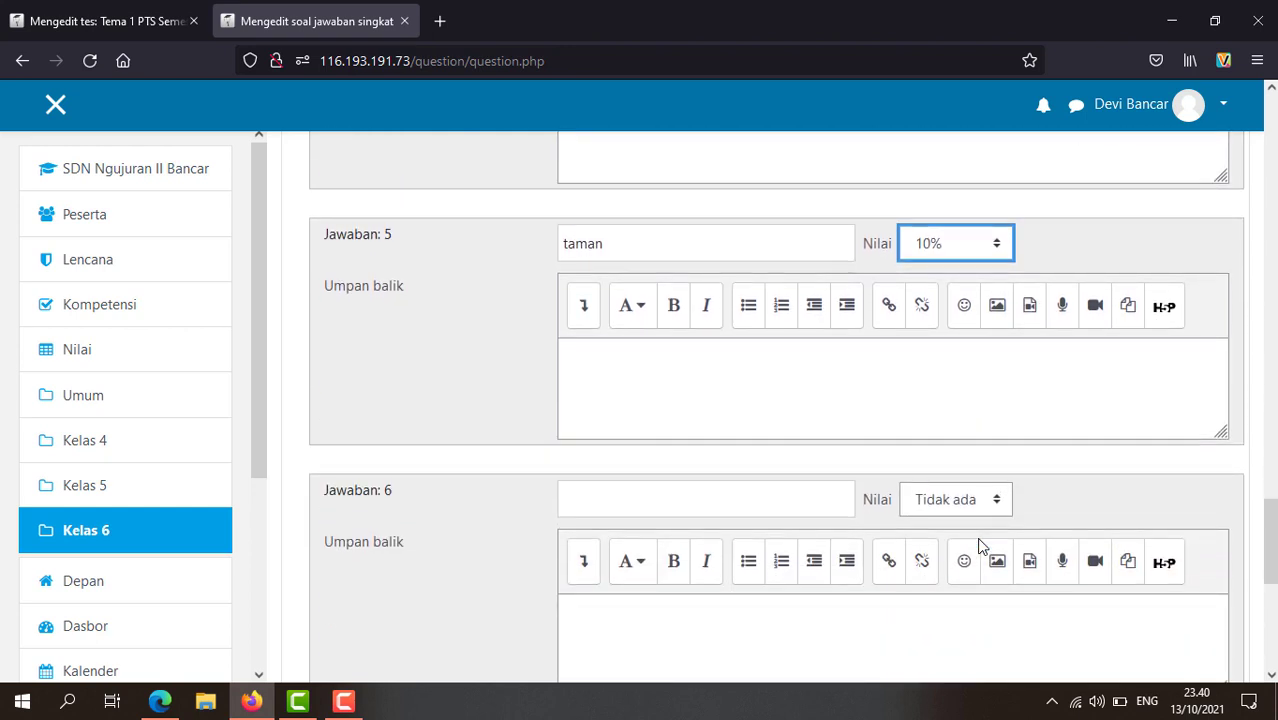
scroll(965, 534, down, 1)
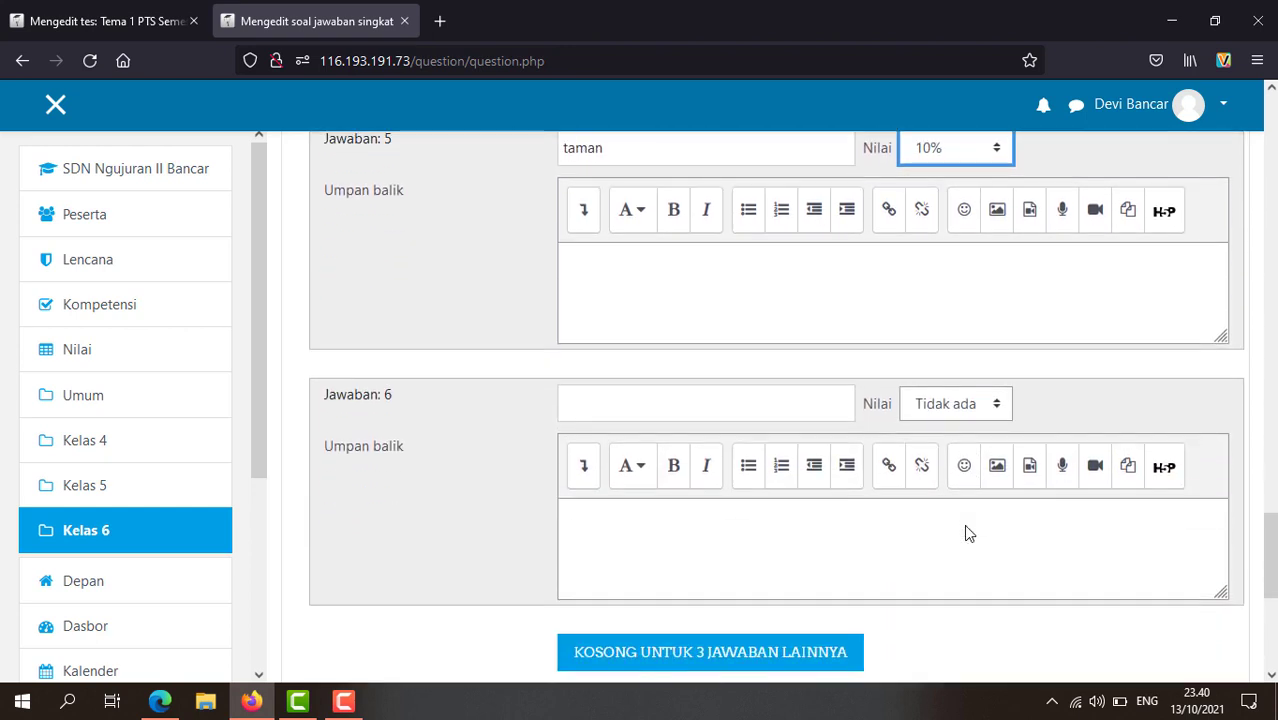
scroll(963, 532, down, 2)
scroll(950, 525, down, 2)
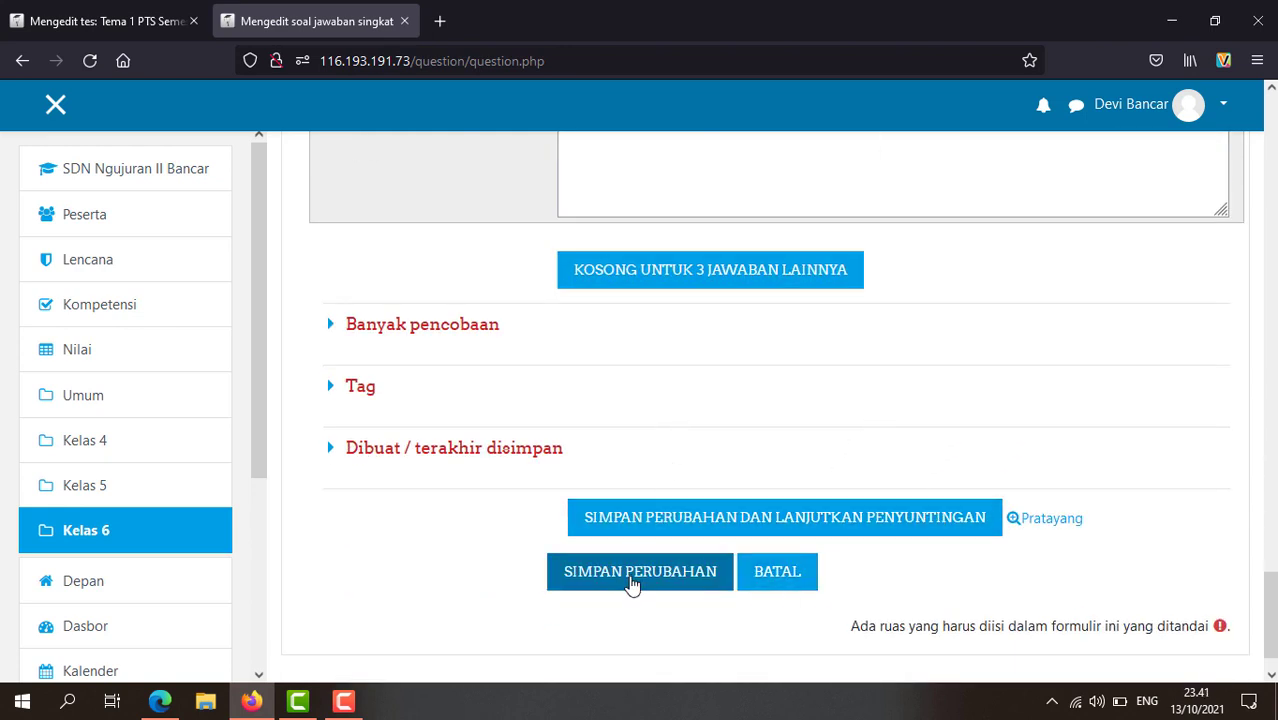
click(776, 578)
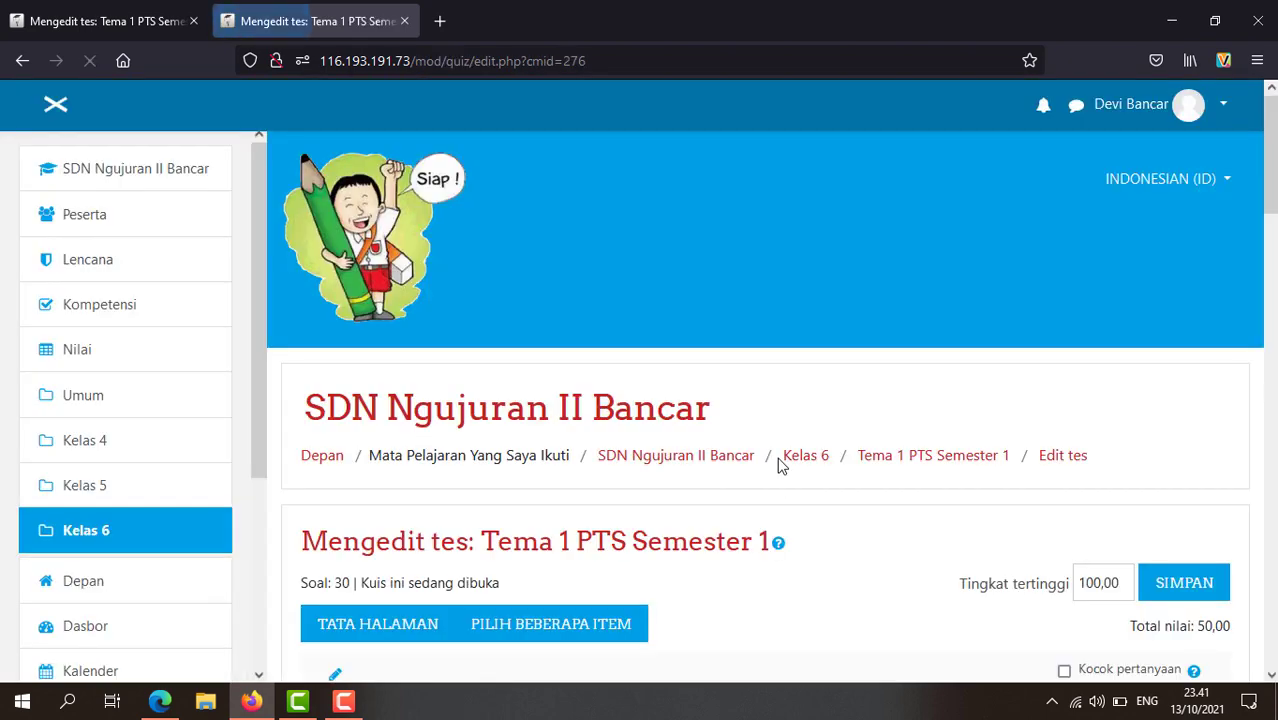
Step: Leave the Kelas IV quiz editor via the 'SDN Ngujuran II Bancar' breadcrumb to reach the course page
scroll(779, 465, down, 10)
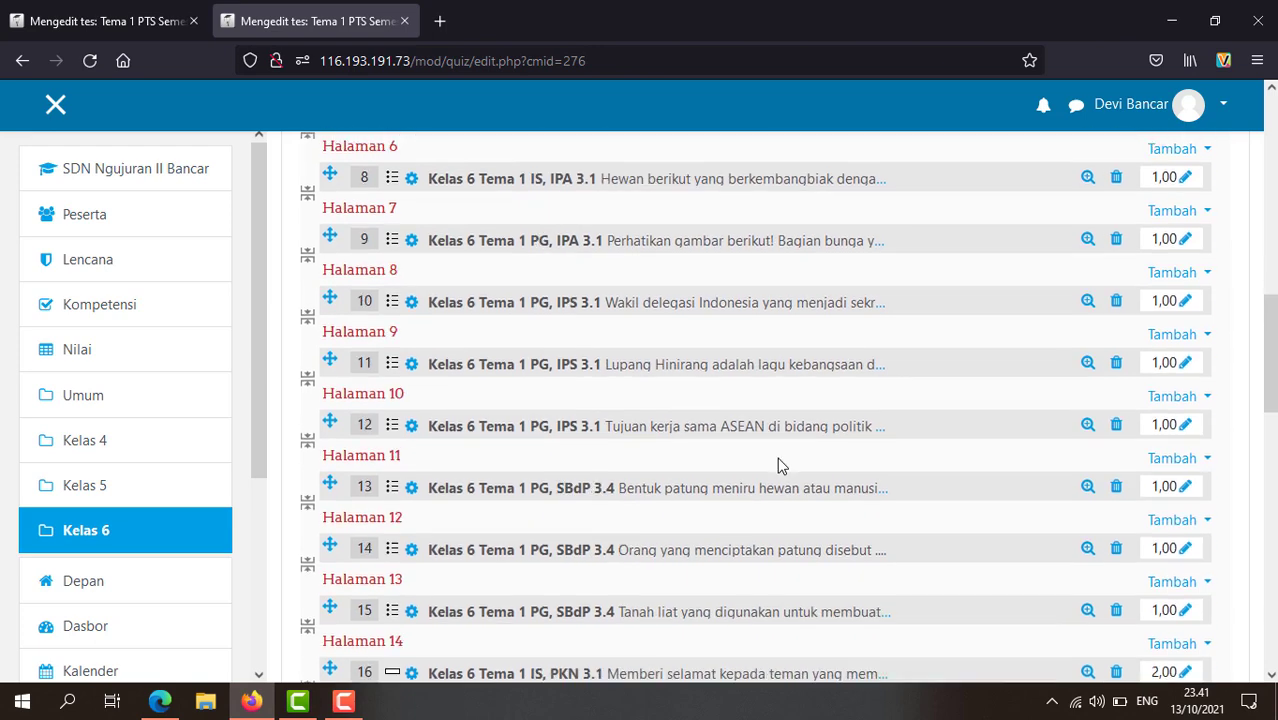
scroll(777, 465, up, 8)
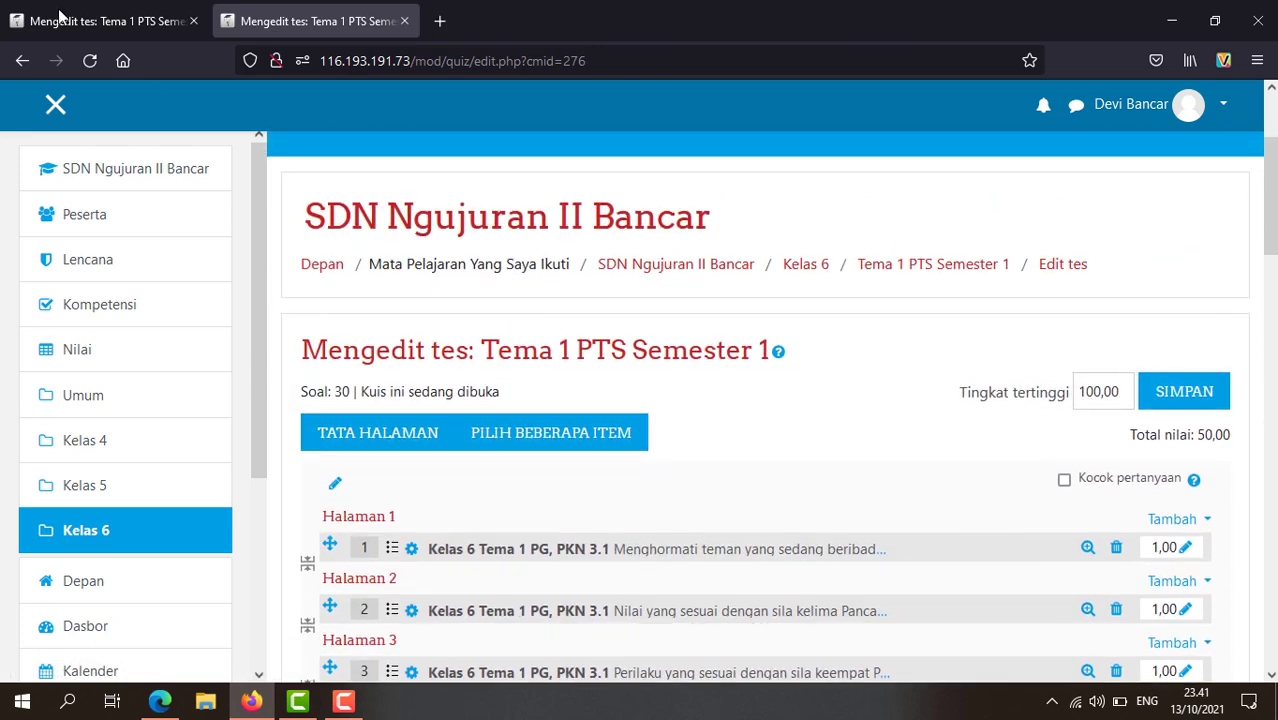
click(60, 20)
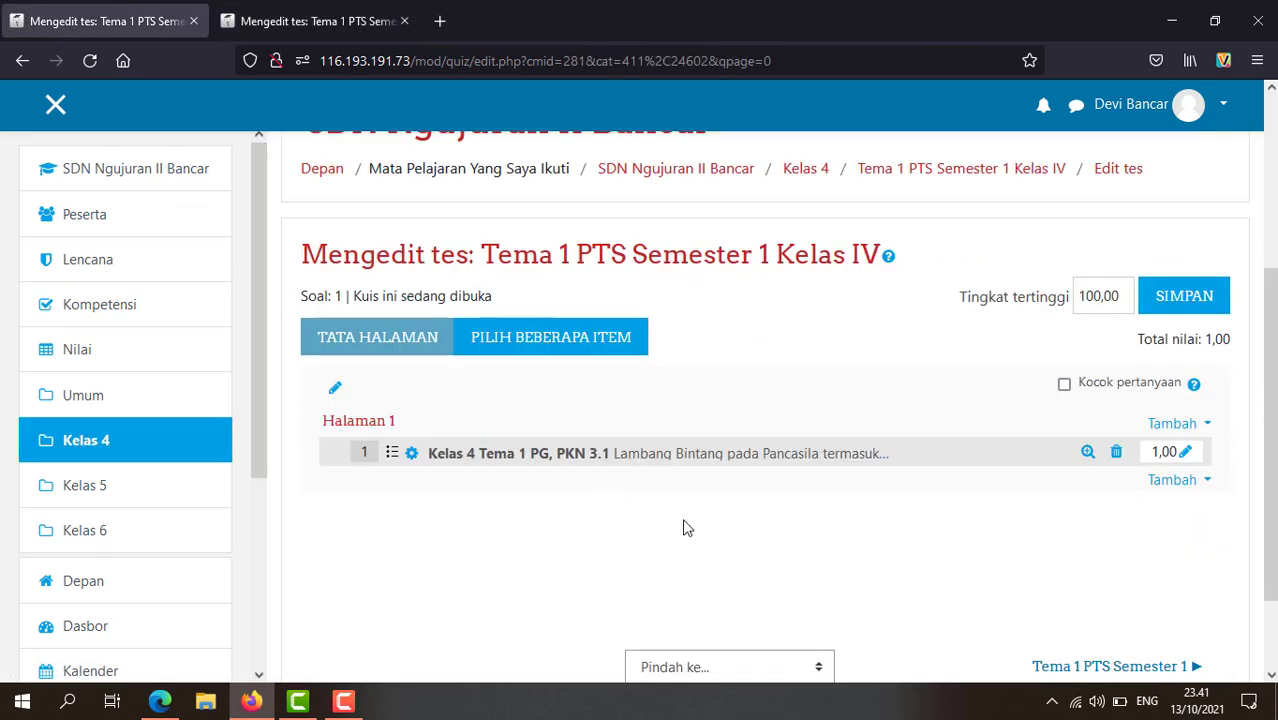
scroll(688, 528, up, 1)
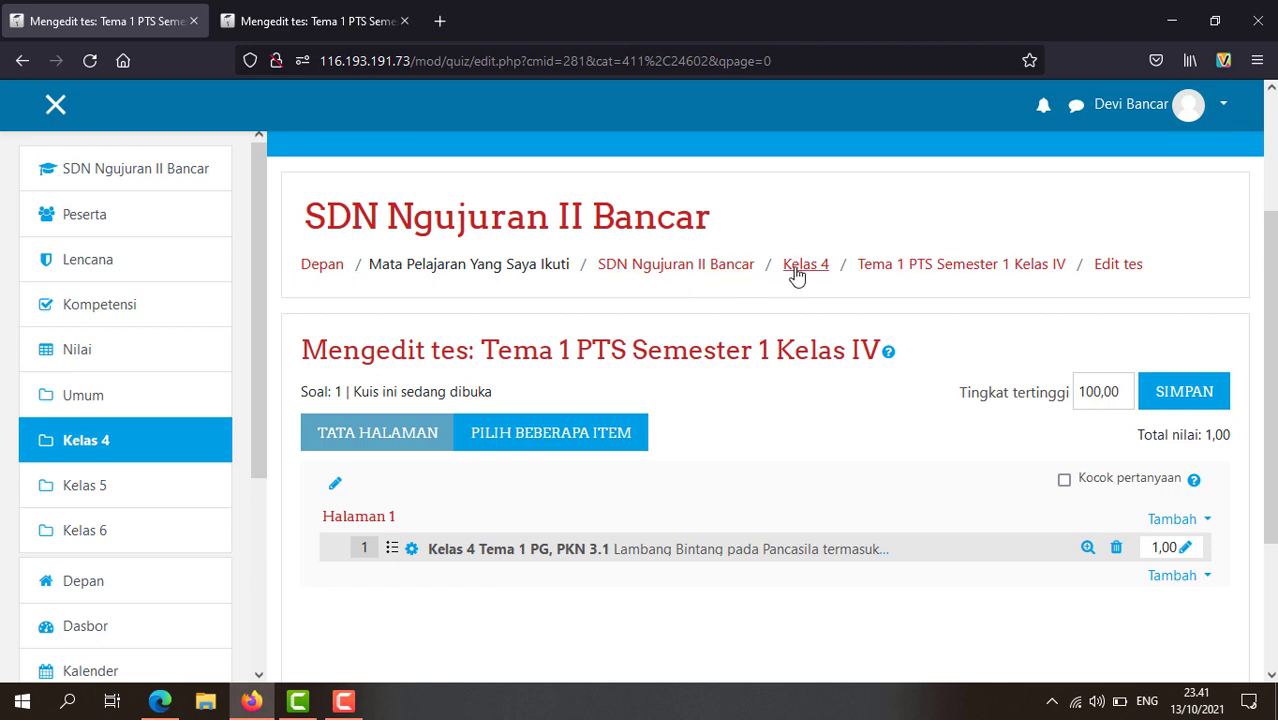
click(695, 268)
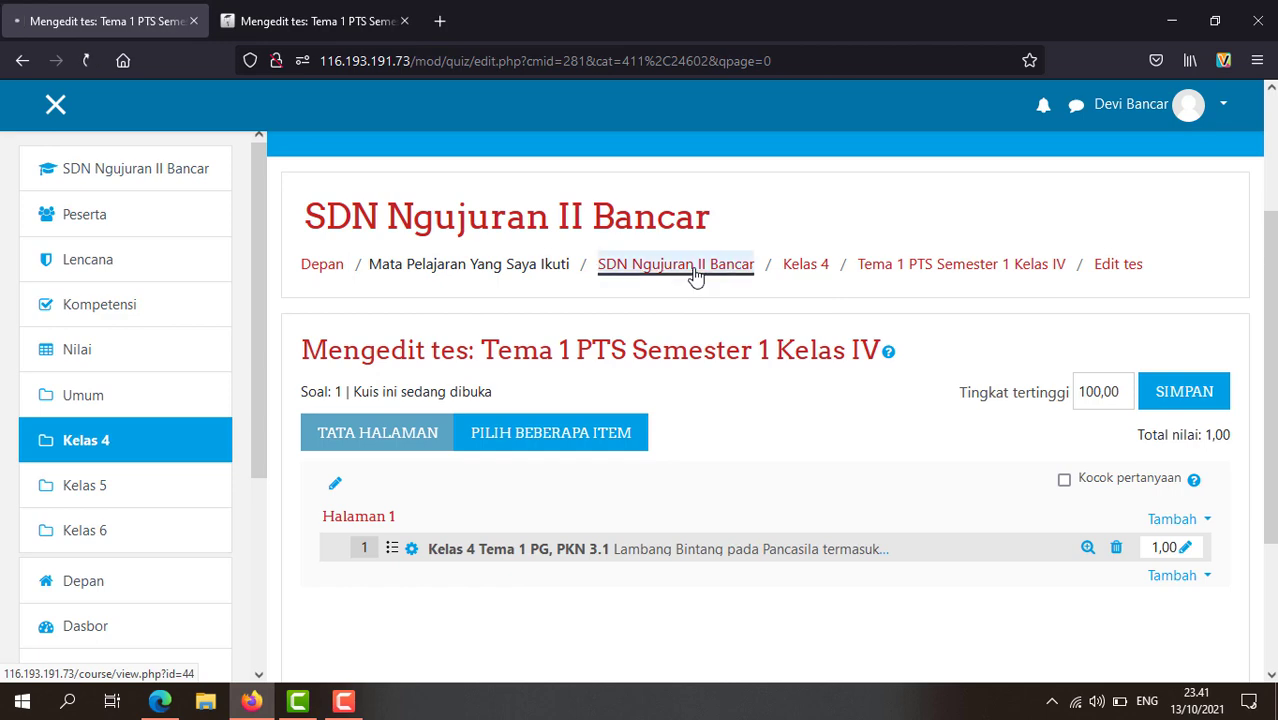
Step: Append ' Kelas VI' to the Kelas 6 quiz title 'Tema 1 PTS Semester 1'
scroll(660, 380, down, 5)
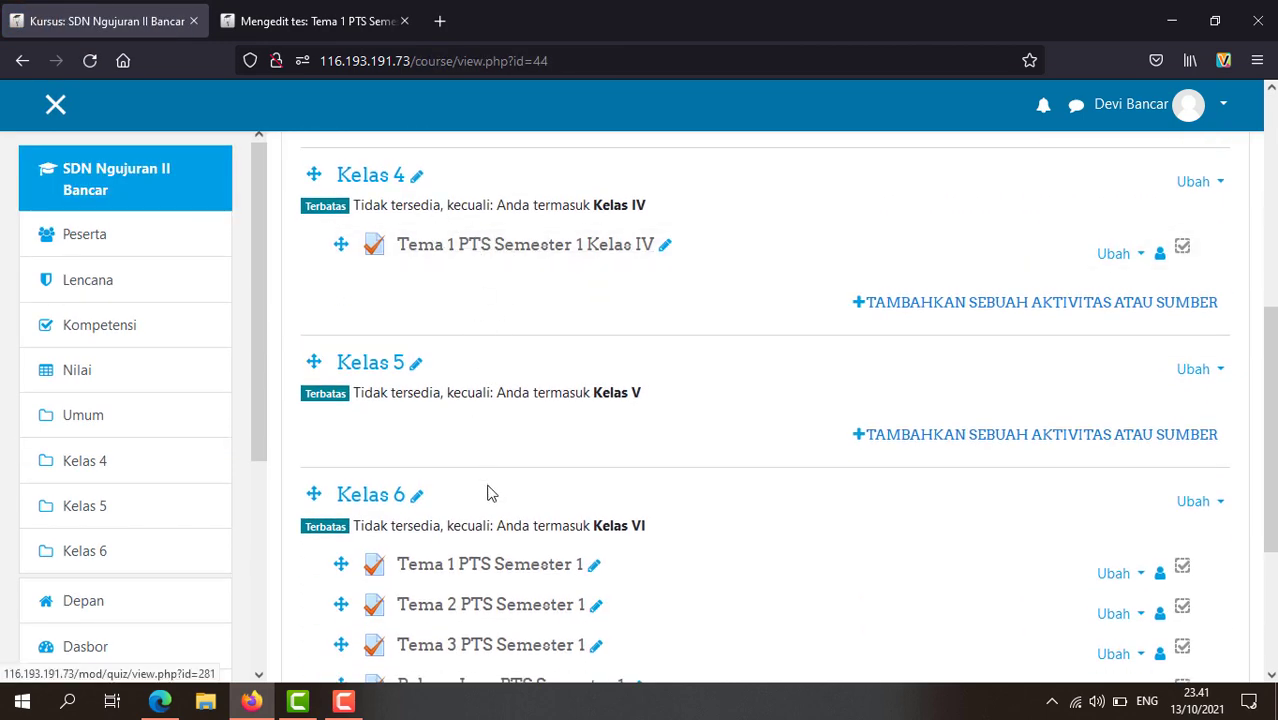
scroll(491, 491, down, 3)
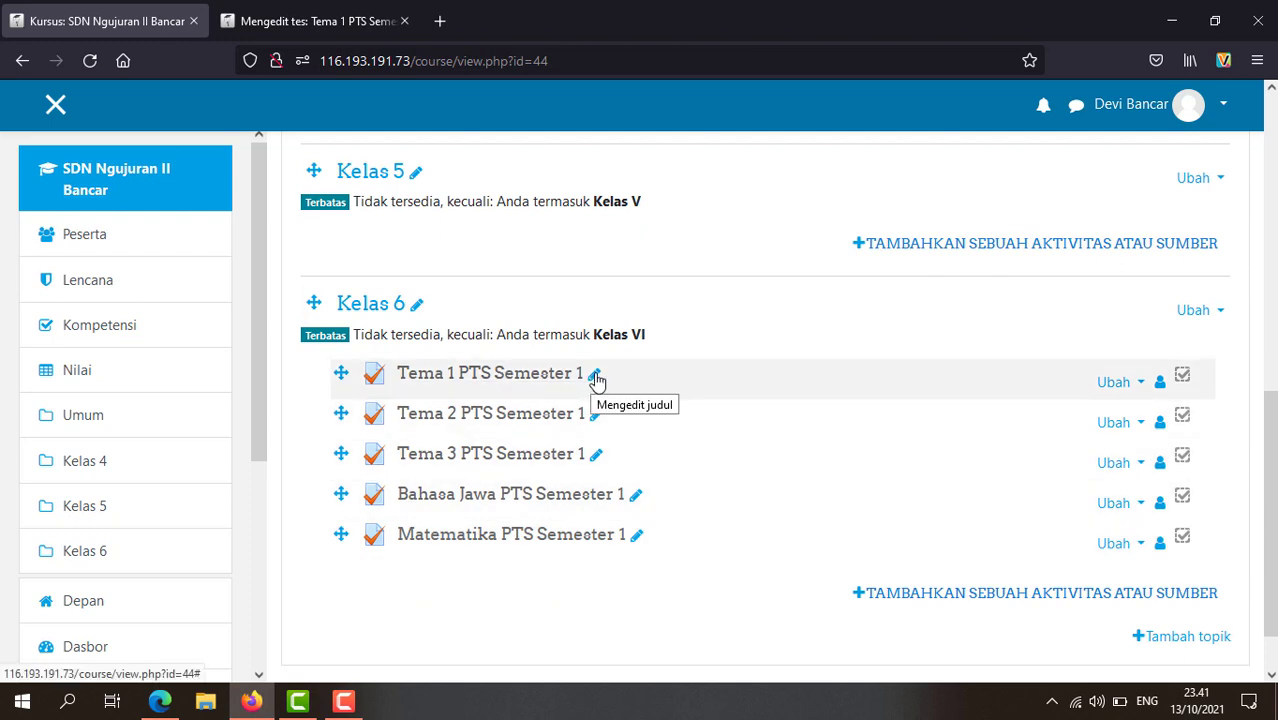
click(596, 380)
click(520, 385)
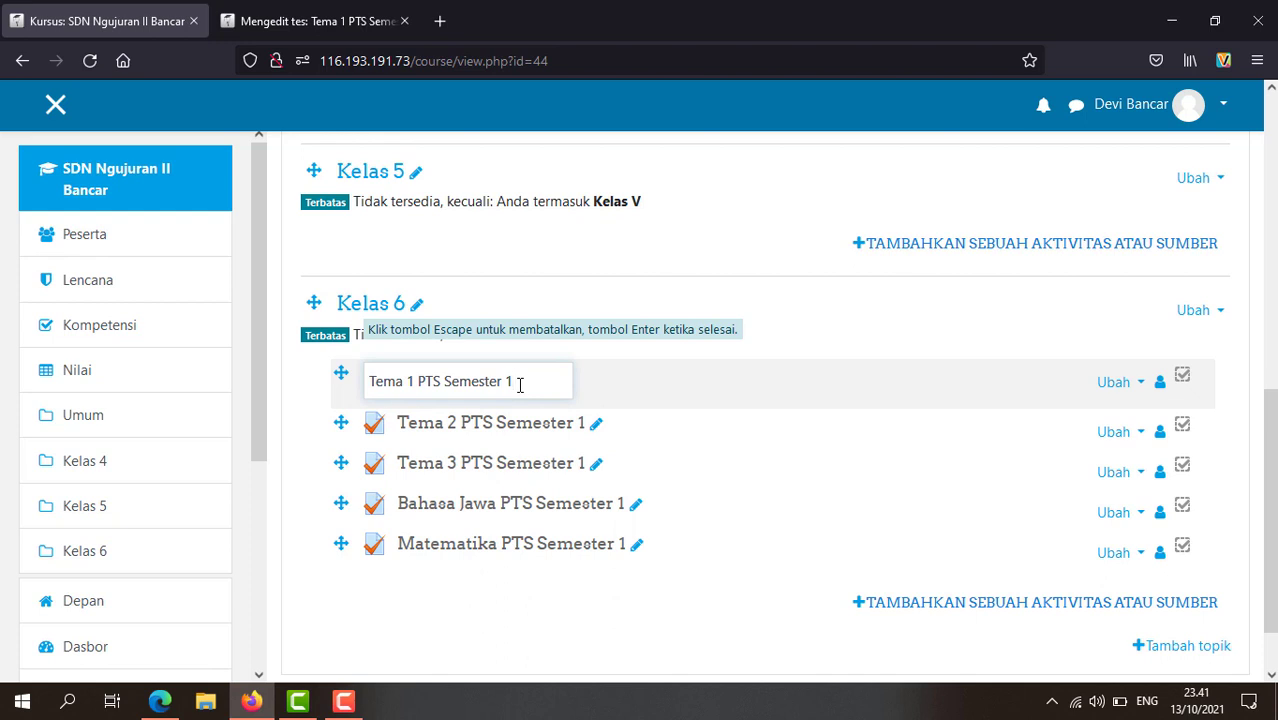
text(Kelas VI)
key(Return)
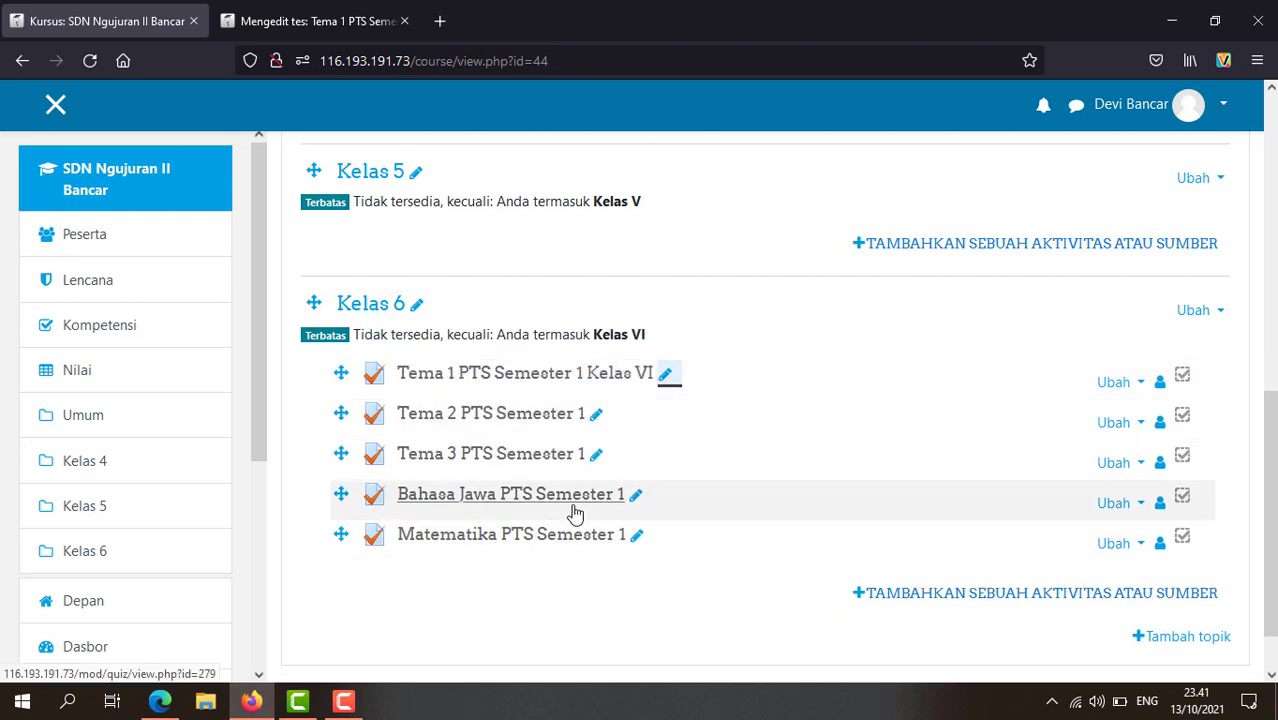
scroll(575, 512, up, 4)
scroll(600, 452, down, 1)
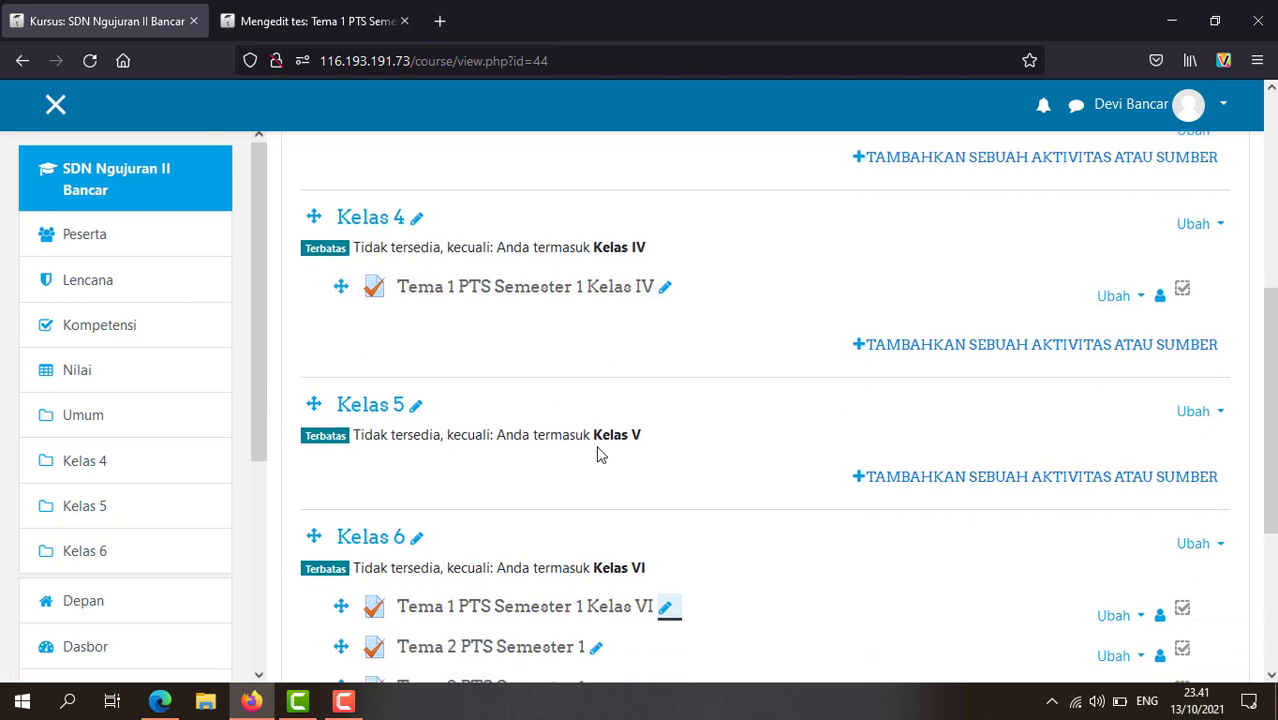
scroll(600, 452, down, 3)
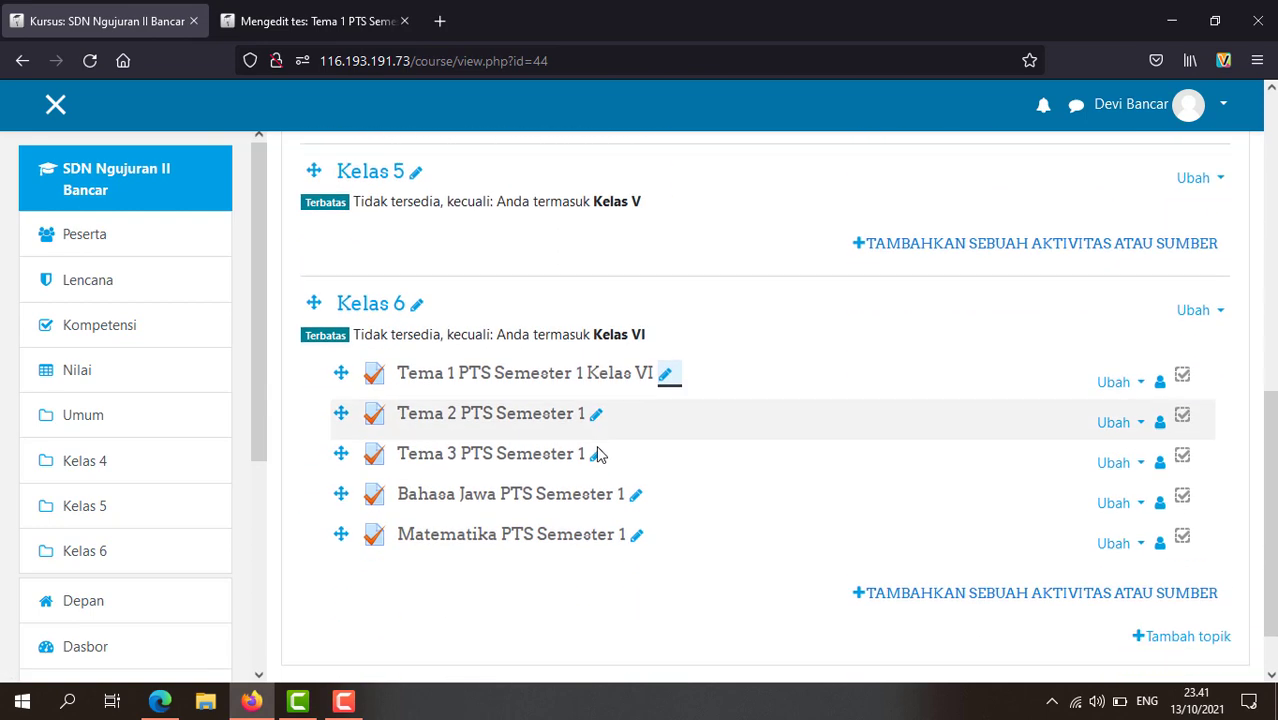
click(306, 20)
Step: Preview question 27 (Kelas 6 Tema 1 UR, BI 3.1), try a test answer, then close it
scroll(613, 512, down, 4)
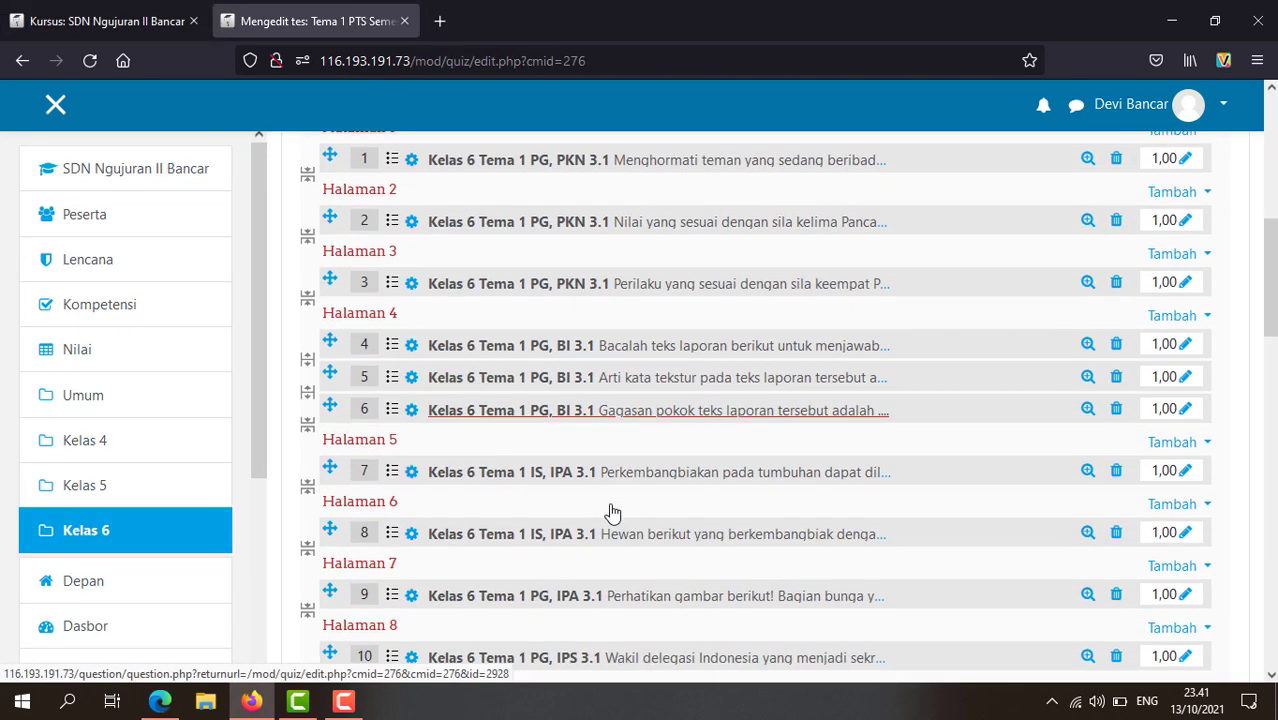
scroll(613, 512, down, 8)
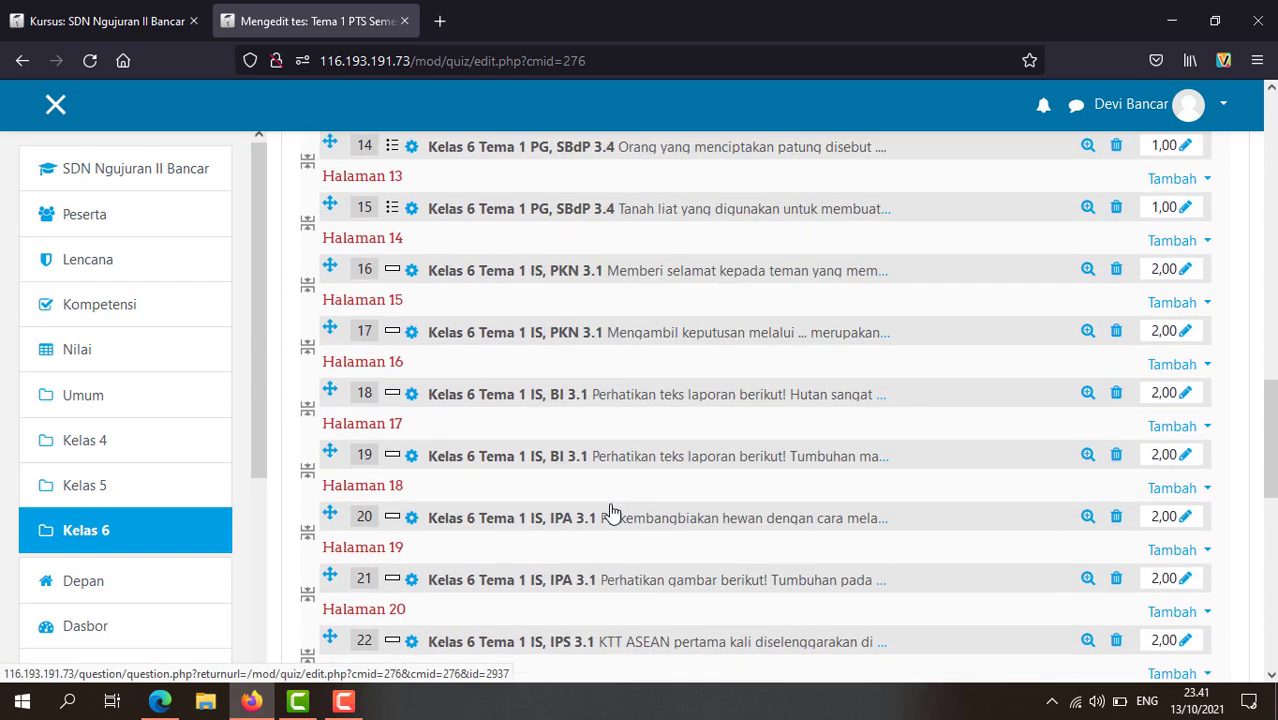
scroll(613, 512, down, 5)
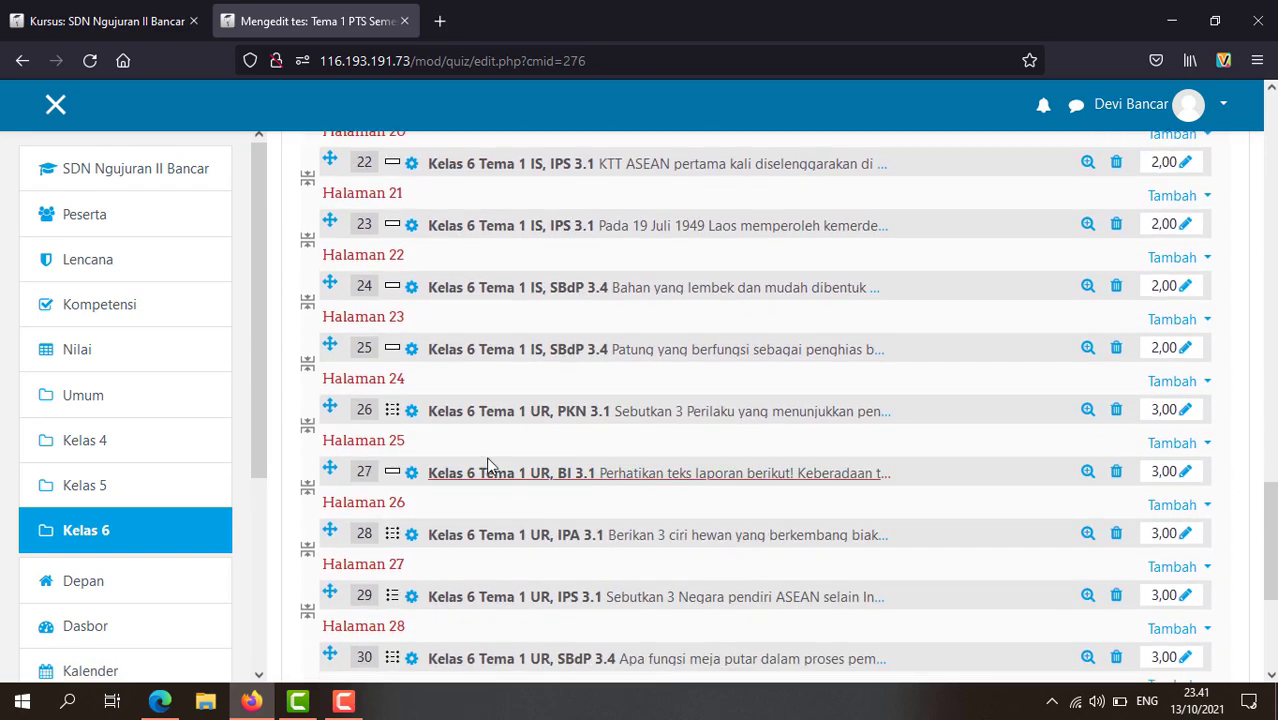
scroll(402, 492, down, 1)
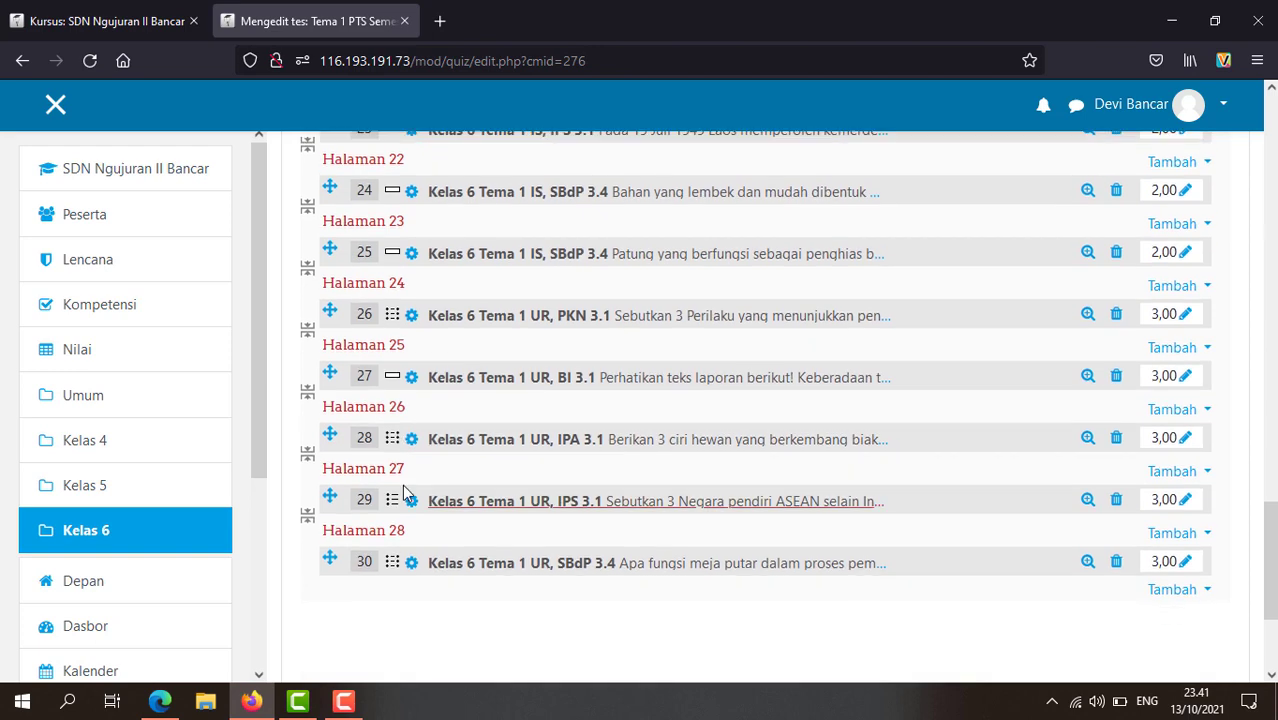
click(1086, 376)
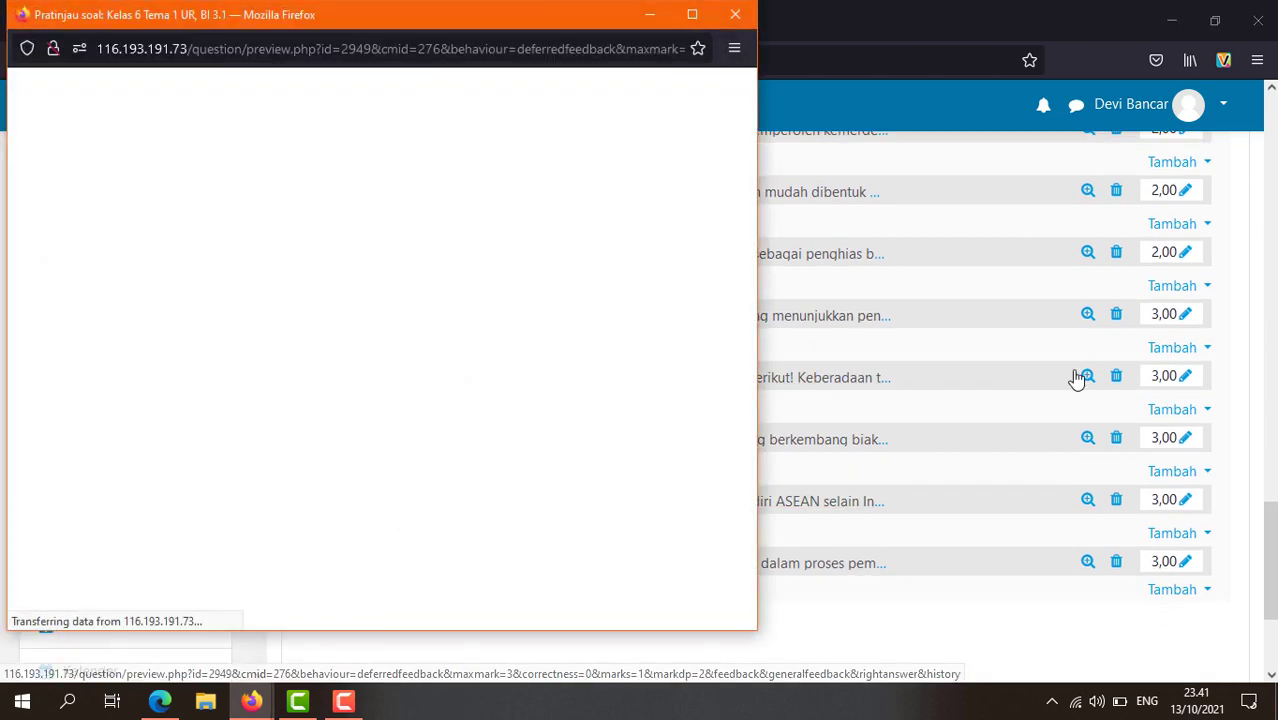
click(532, 482)
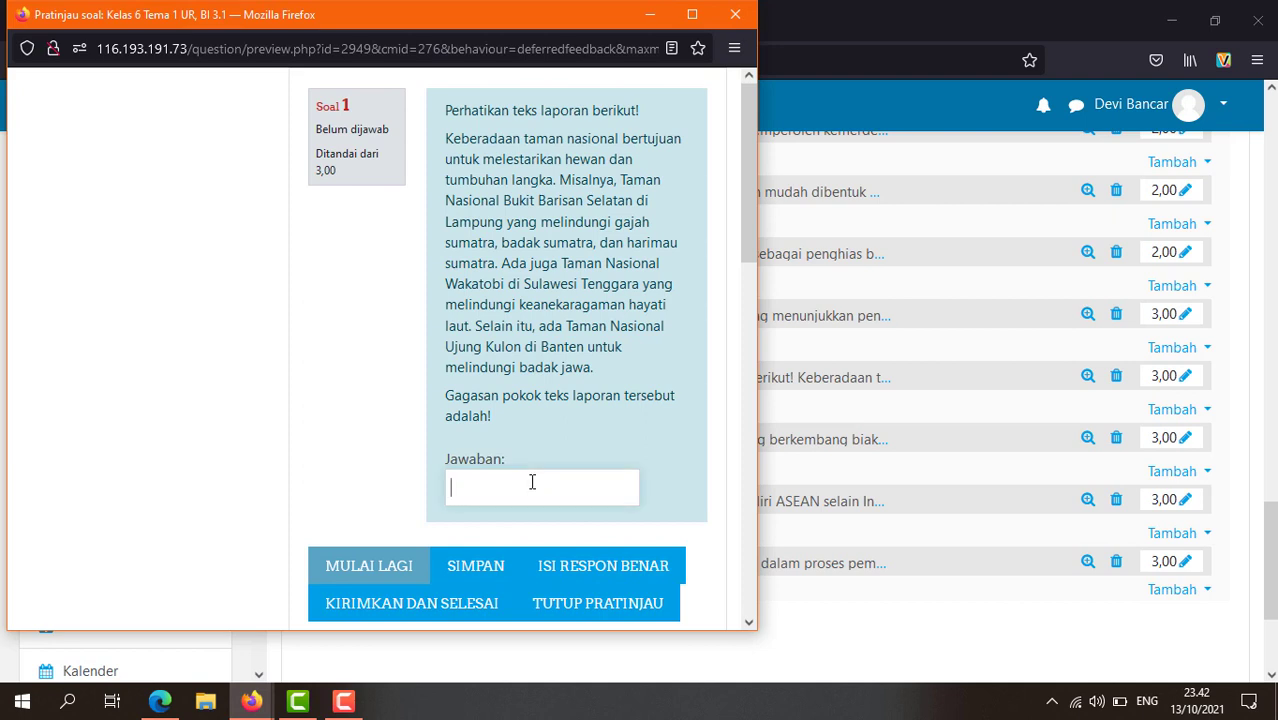
text(hdjajdak)
key(BackSpace)
key(BackSpace)
key(BackSpace)
key(BackSpace)
click(735, 14)
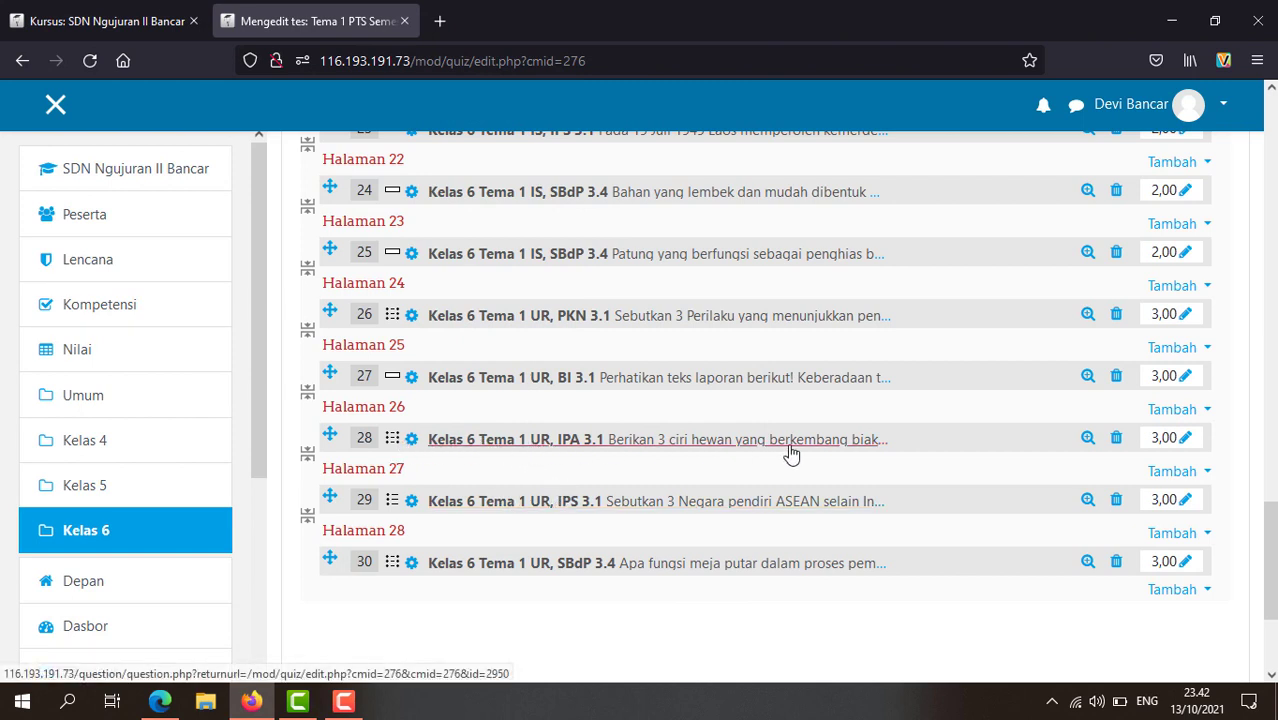
click(1087, 440)
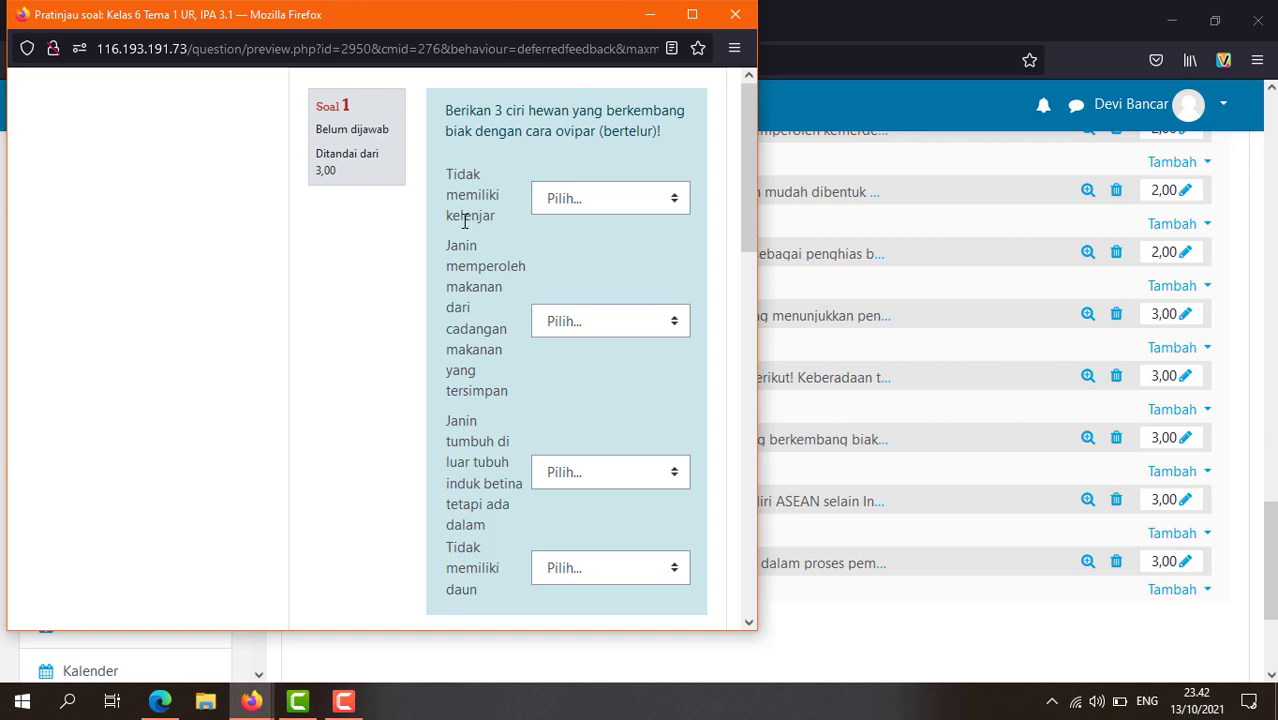
click(674, 203)
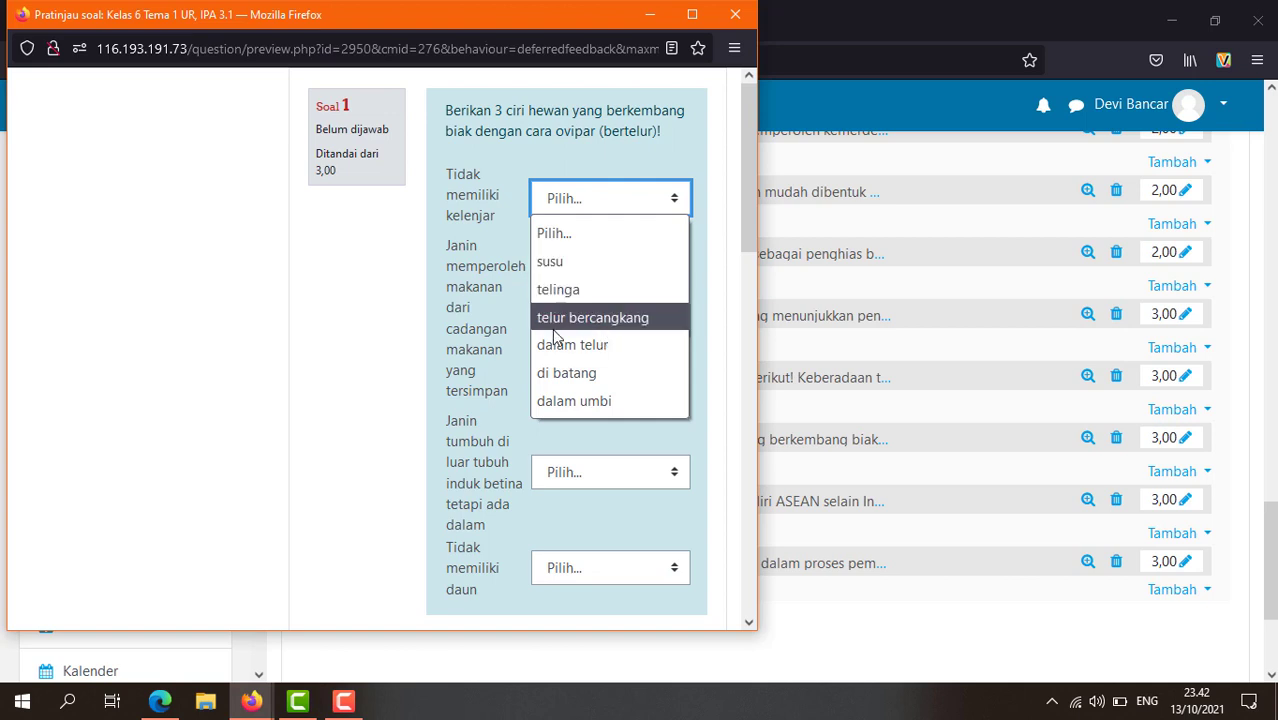
click(419, 268)
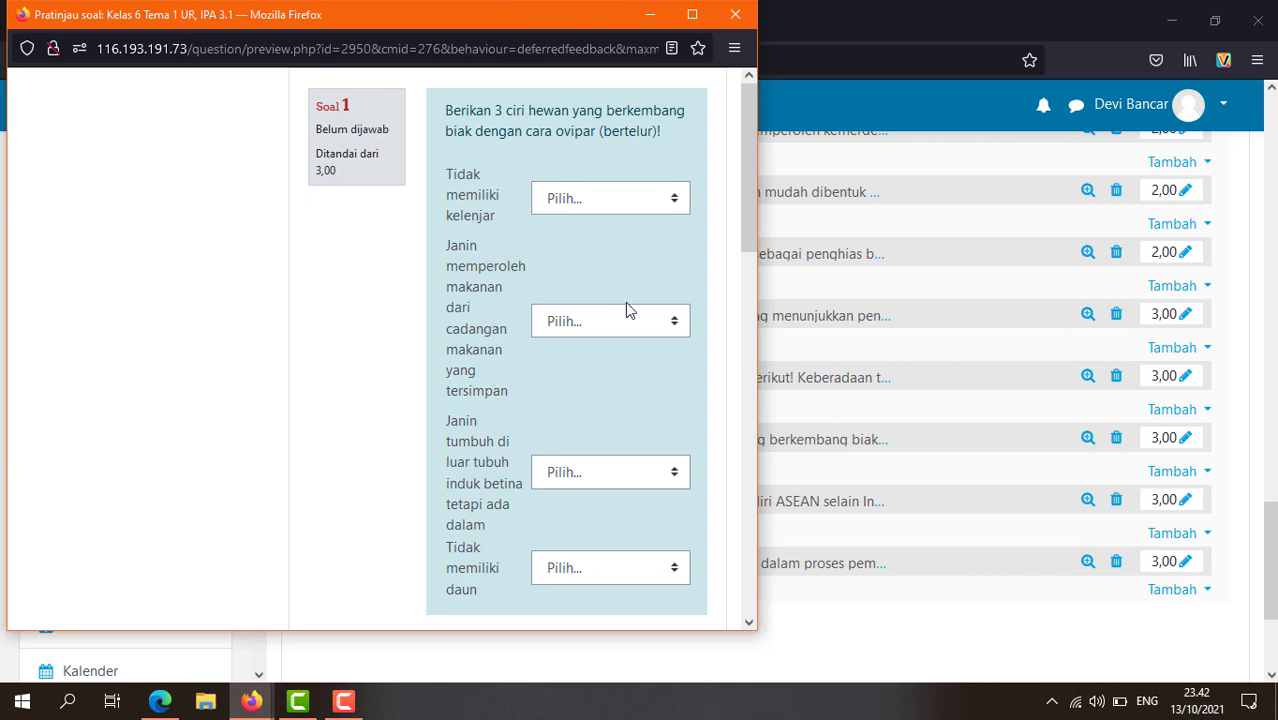
click(677, 325)
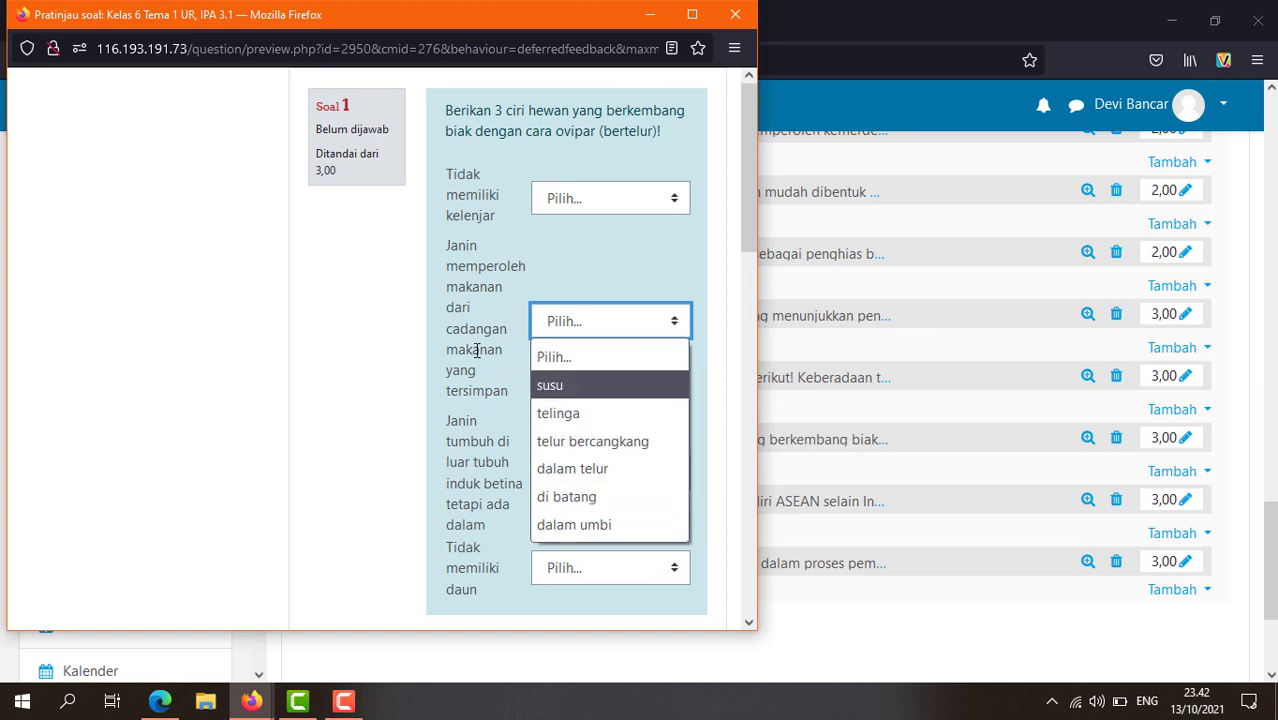
click(474, 418)
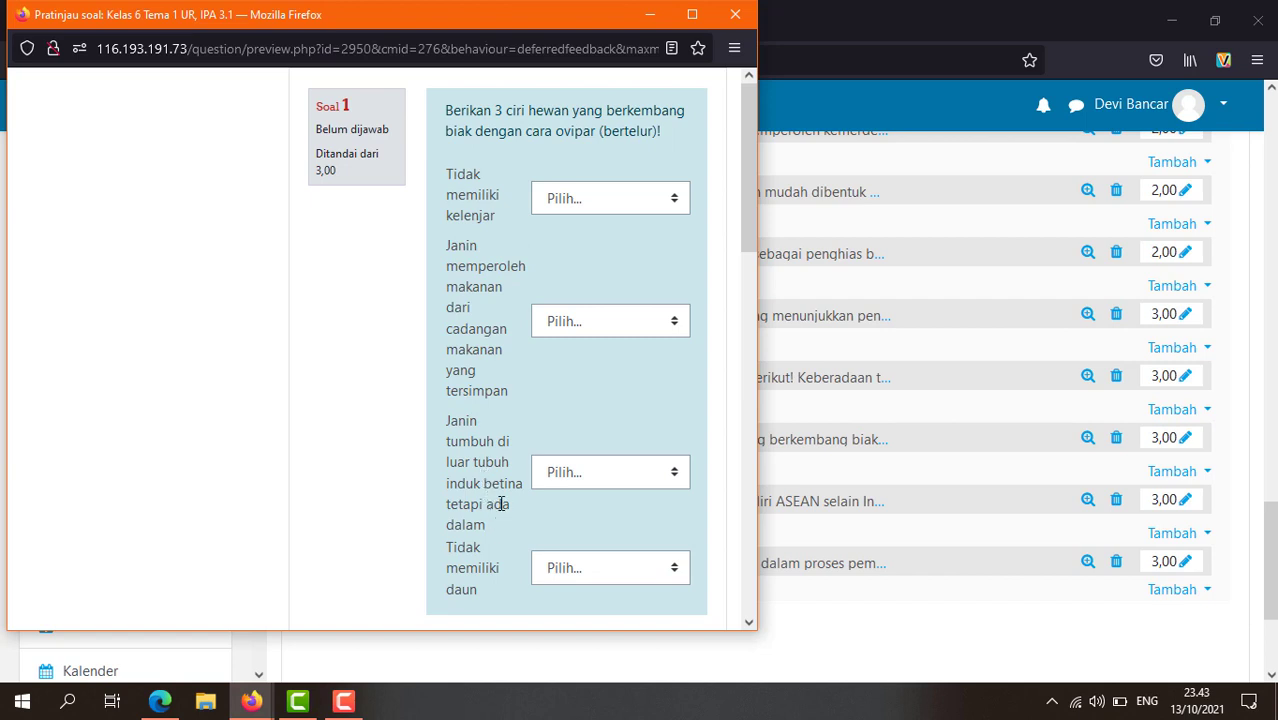
click(676, 472)
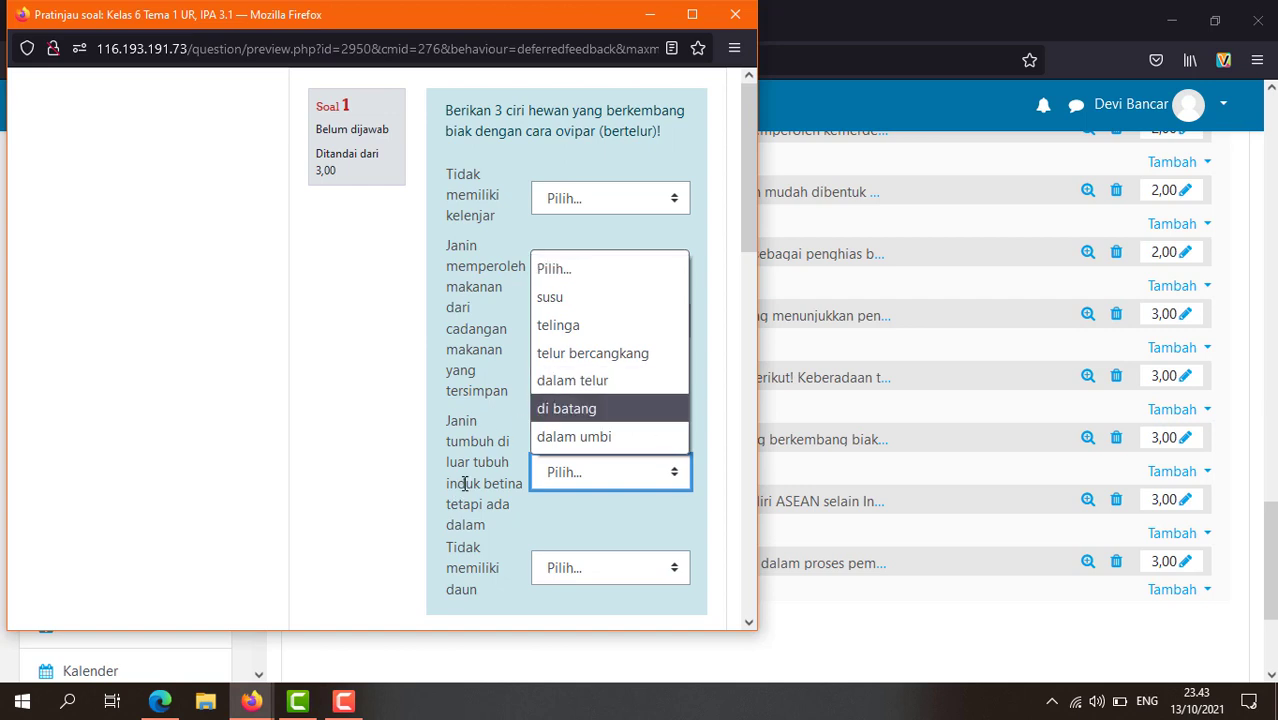
click(490, 445)
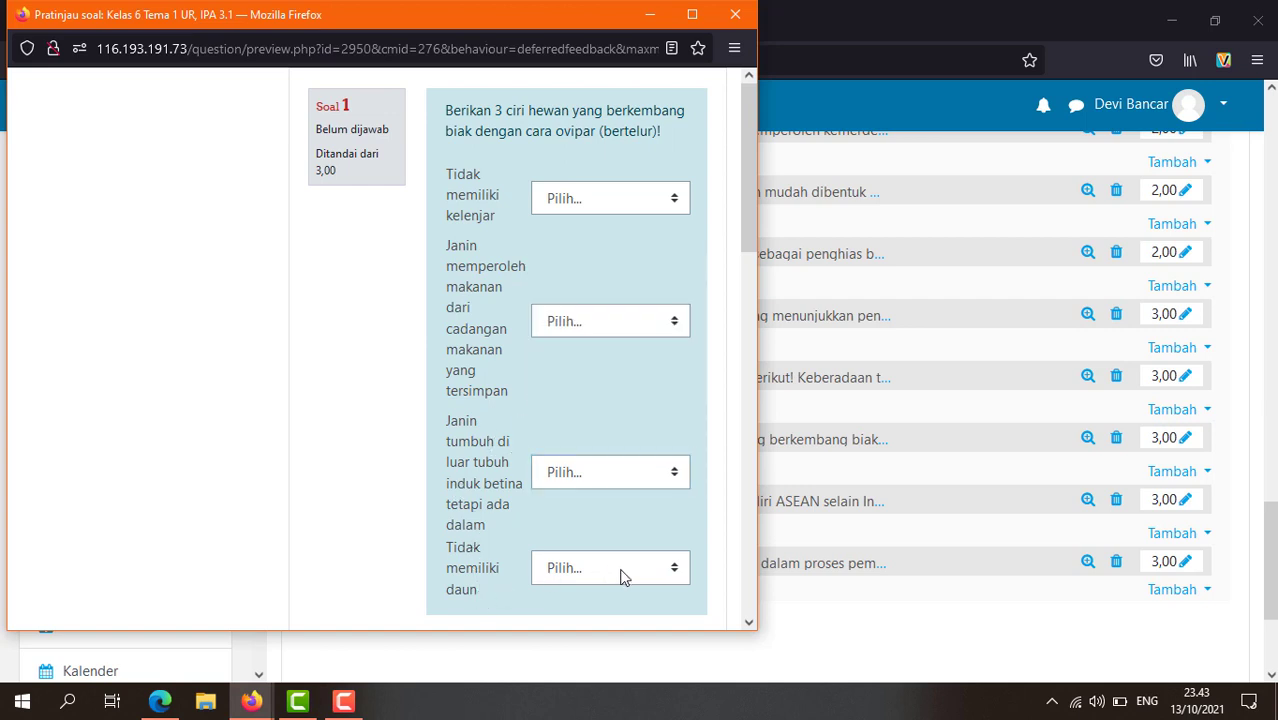
click(670, 568)
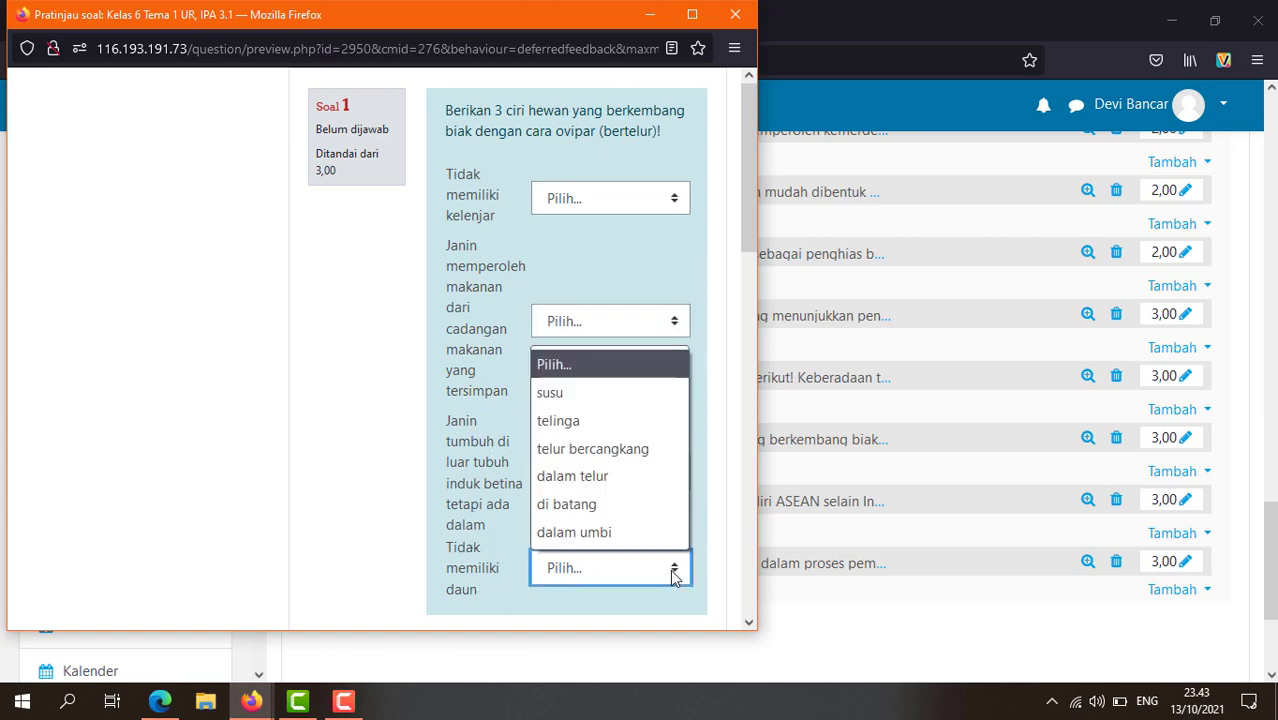
click(437, 451)
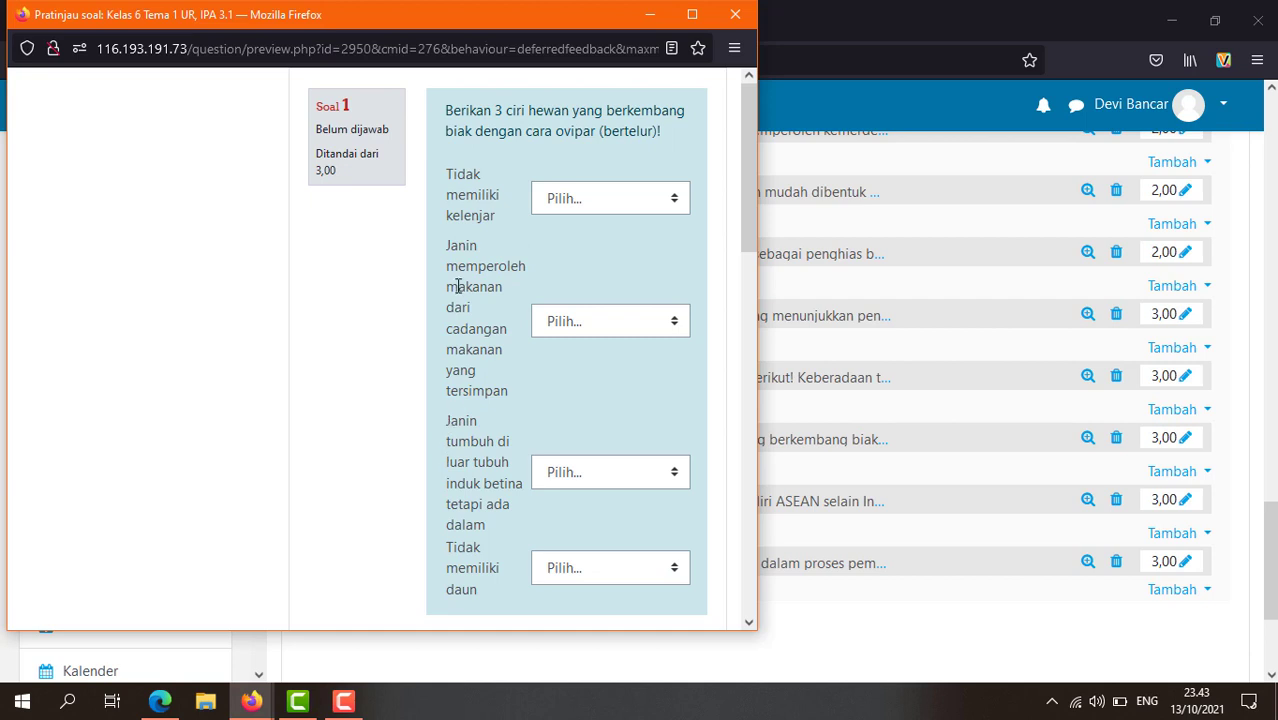
click(735, 15)
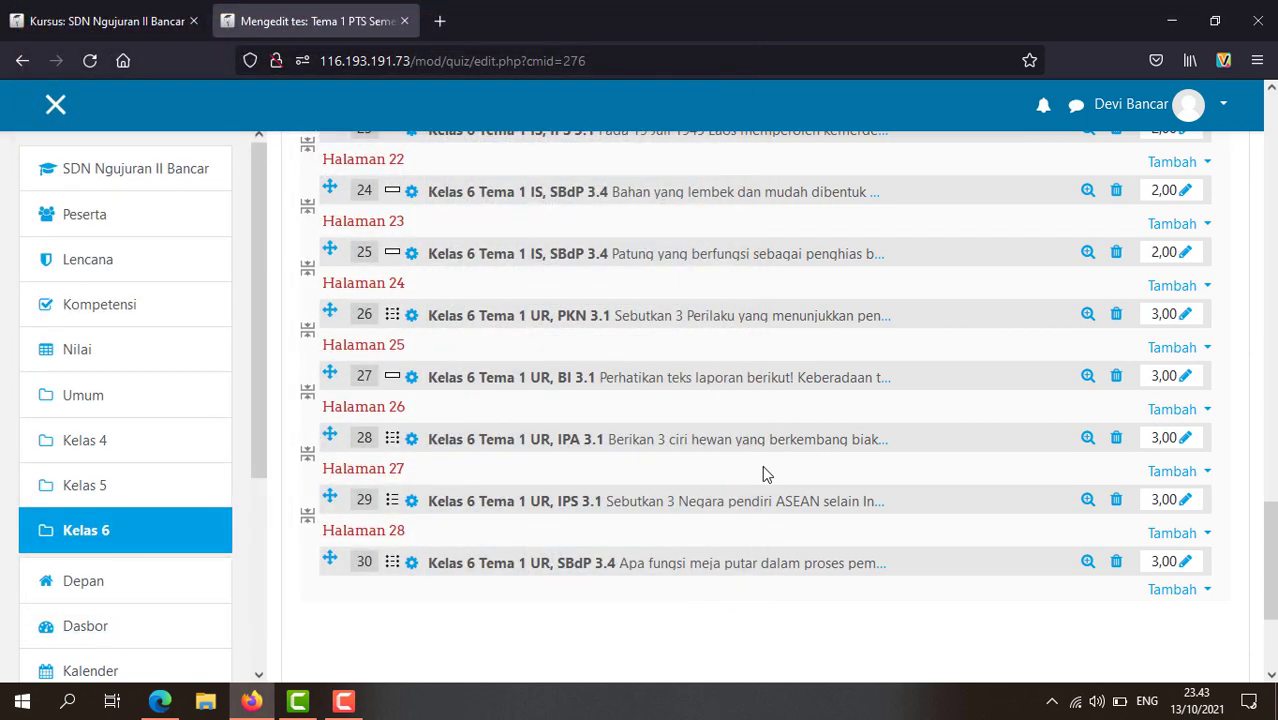